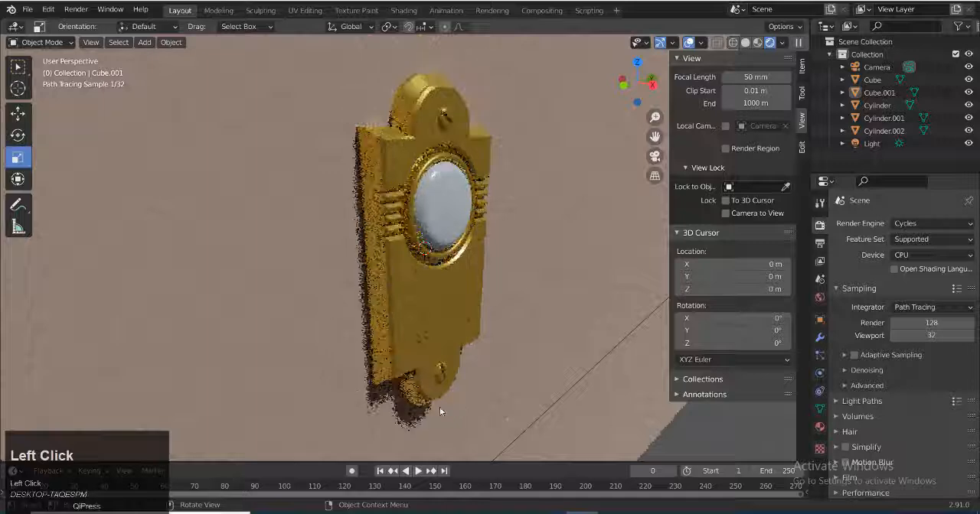
# Set the finished doorbell scene's render engine to Eevee and open the light's data settings
pyautogui.moveTo(436, 407); pyautogui.dragTo(402, 402, button='middle')
pyautogui.scroll(-2, 419, 407)
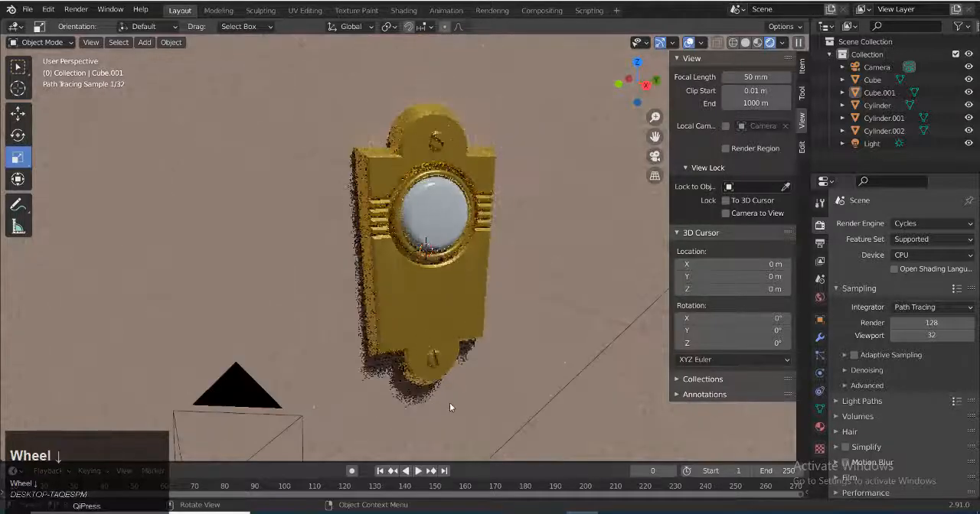
pyautogui.moveTo(502, 394); pyautogui.dragTo(488, 372, button='middle')
pyautogui.scroll(-3, 476, 355)
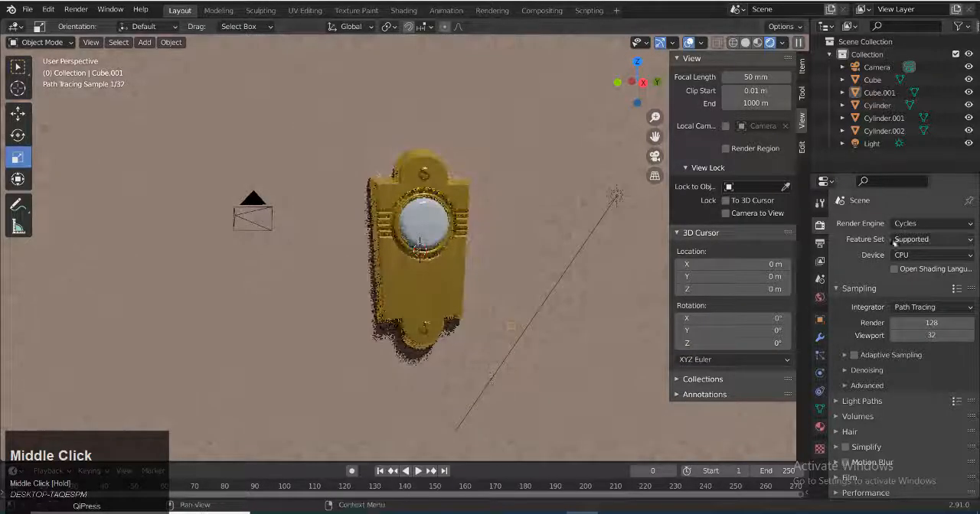
pyautogui.click(921, 223)
pyautogui.click(911, 239)
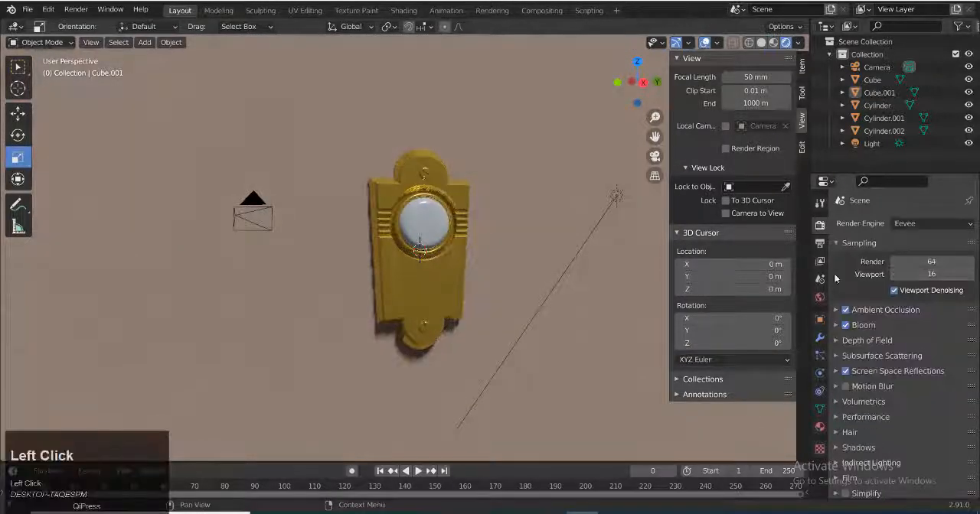
pyautogui.click(872, 143)
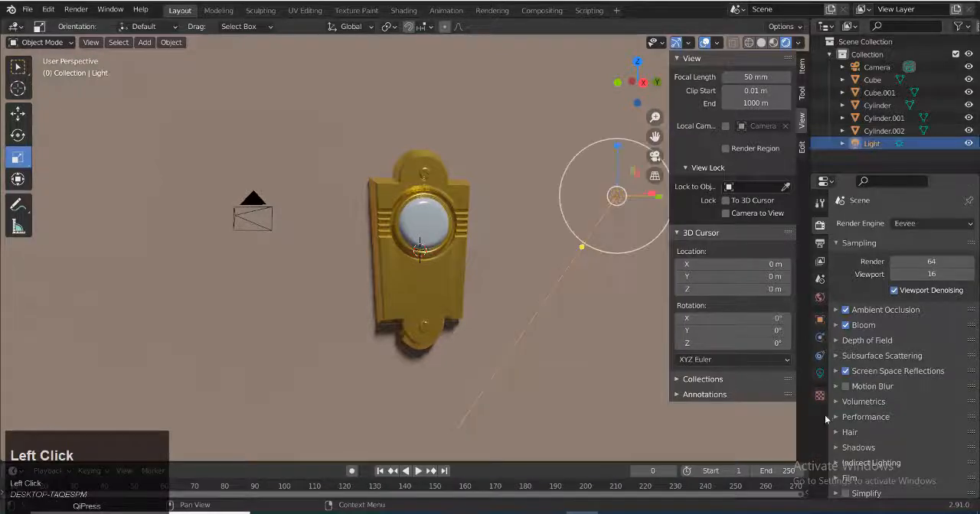
pyautogui.click(819, 374)
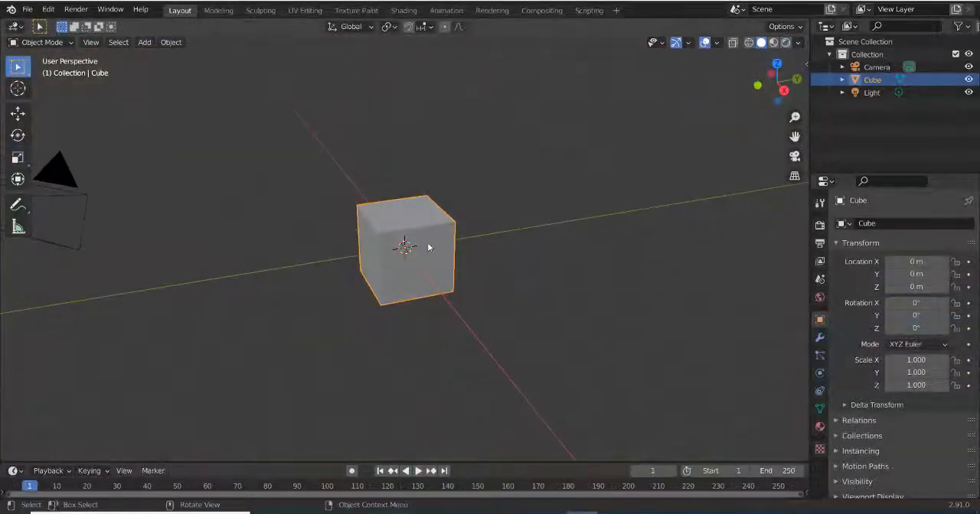
# Scale the default cube up uniformly to about 2.666
pyautogui.press('s')
pyautogui.click(517, 197)
pyautogui.moveTo(518, 198); pyautogui.dragTo(567, 242, button='middle')
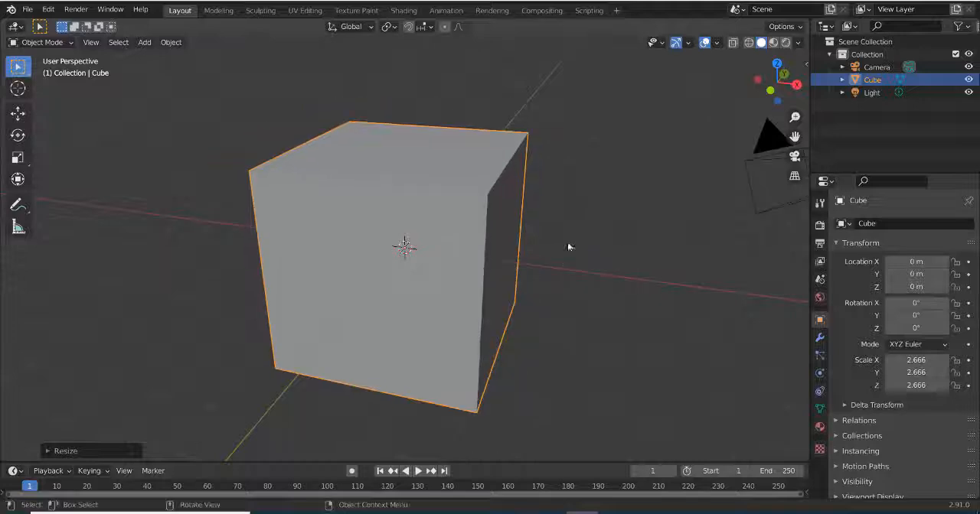
# Set the viewport shading color to Object and enable Cavity
pyautogui.click(798, 42)
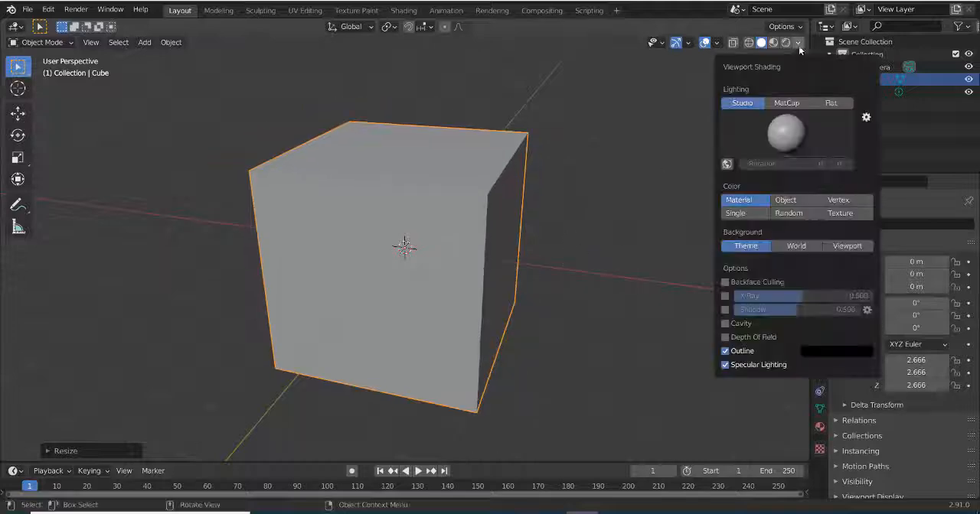
pyautogui.click(787, 199)
pyautogui.click(725, 323)
pyautogui.moveTo(528, 314)
pyautogui.mouseDown(button='middle')
pyautogui.moveTo(469, 311)
pyautogui.moveTo(544, 308)
pyautogui.moveTo(571, 289)
pyautogui.mouseUp(button='middle')
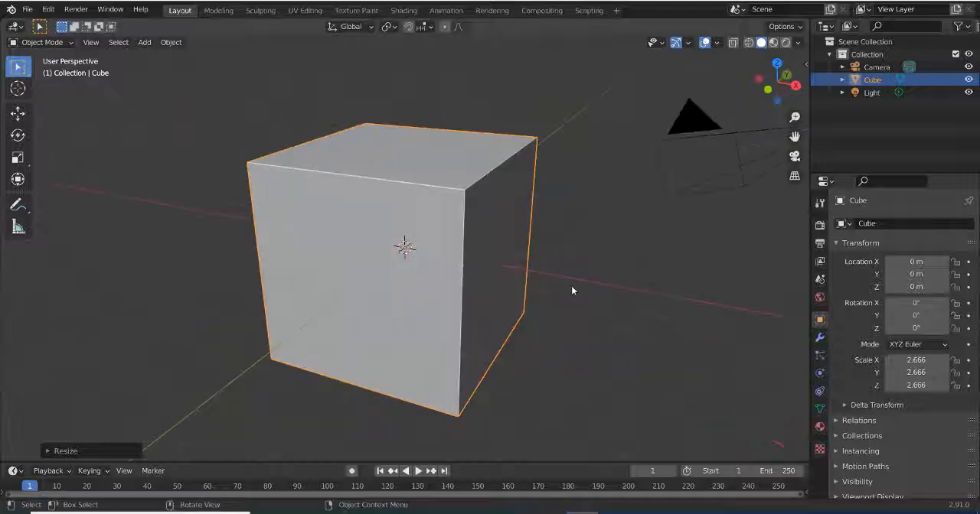
# Flatten the cube into a thin plate by scaling it along X to about 0.168
pyautogui.press('s')
pyautogui.press('x')
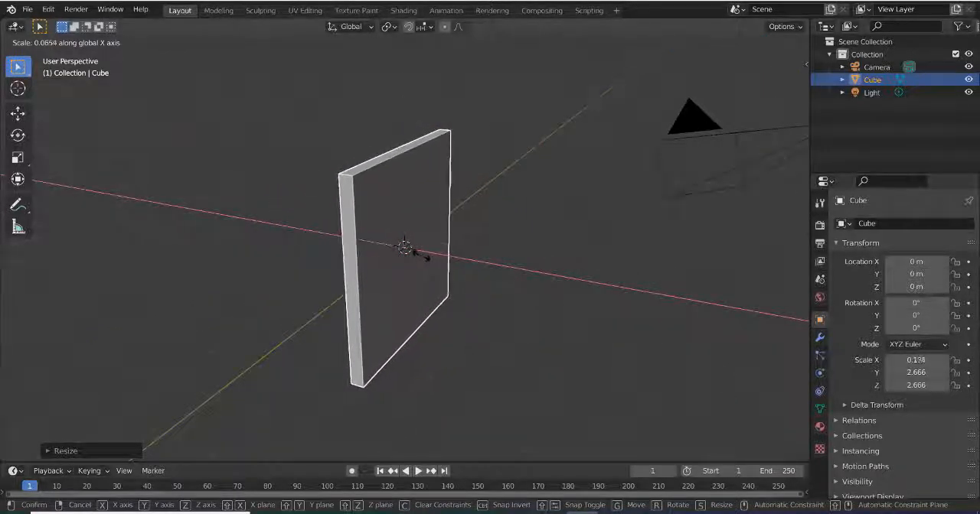
pyautogui.click(437, 260)
# Stretch the plate along Z to a scale of about 3.636
pyautogui.moveTo(436, 260); pyautogui.dragTo(411, 297, button='middle')
pyautogui.press('s')
pyautogui.press('z')
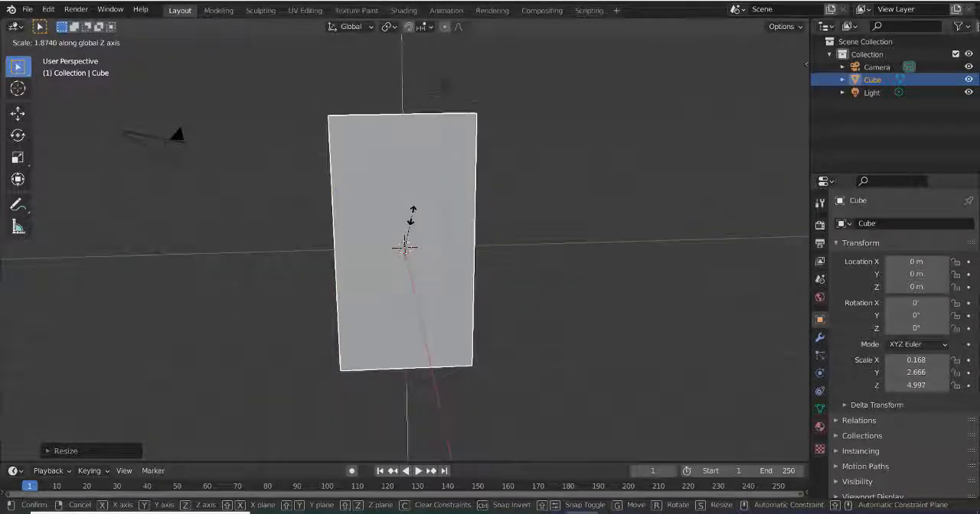
pyautogui.click(413, 221)
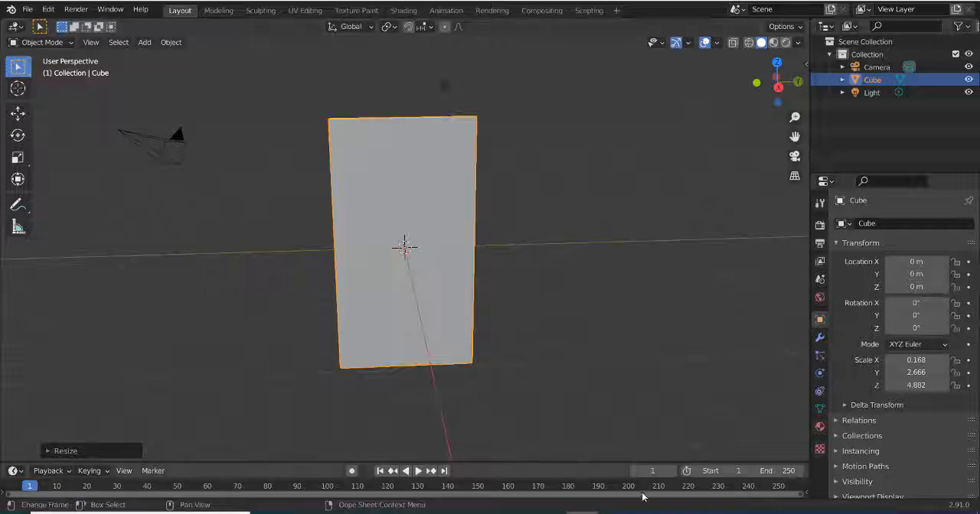
pyautogui.press('s')
pyautogui.middleClick(413, 159)
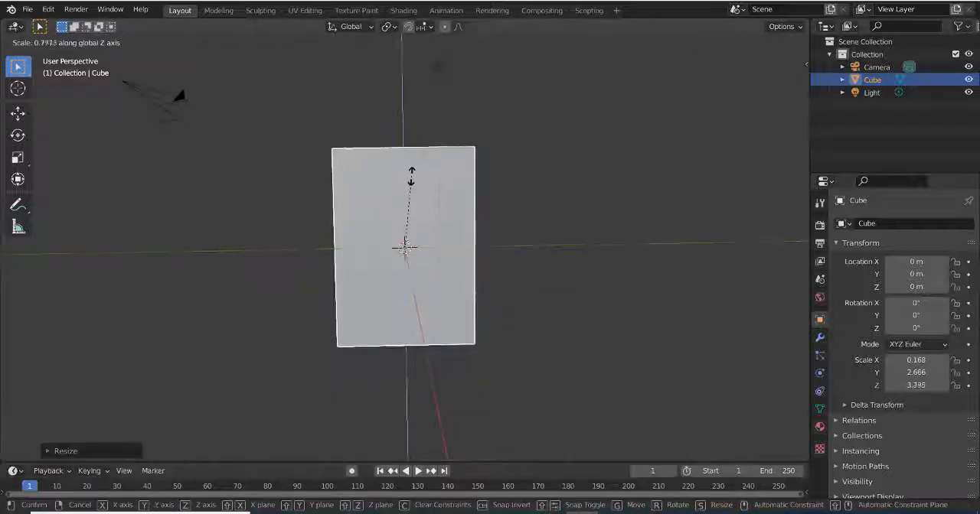
pyautogui.click(409, 176)
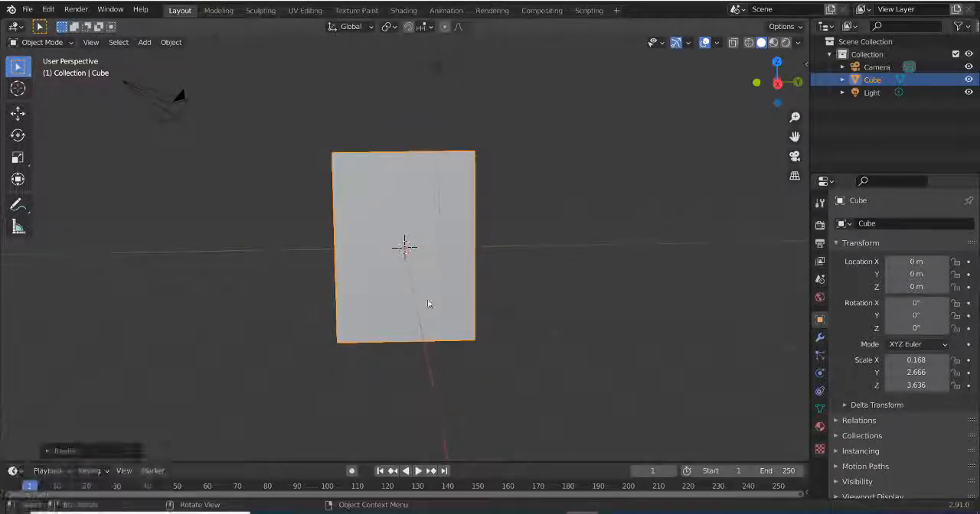
# In Edit Mode, narrow the plate's bottom face along Y so the plate tapers downward
pyautogui.moveTo(426, 304); pyautogui.dragTo(467, 247, button='middle')
pyautogui.press('Tab')
pyautogui.click(426, 342)
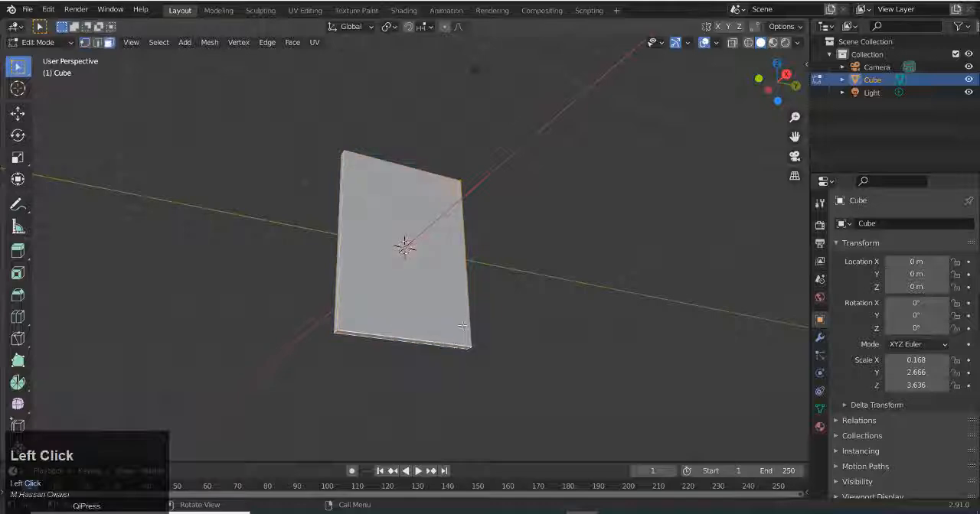
pyautogui.keyDown('alt'); pyautogui.moveTo(462, 326); pyautogui.dragTo(446, 316, button='middle'); pyautogui.keyUp('alt')
pyautogui.click(17, 157)
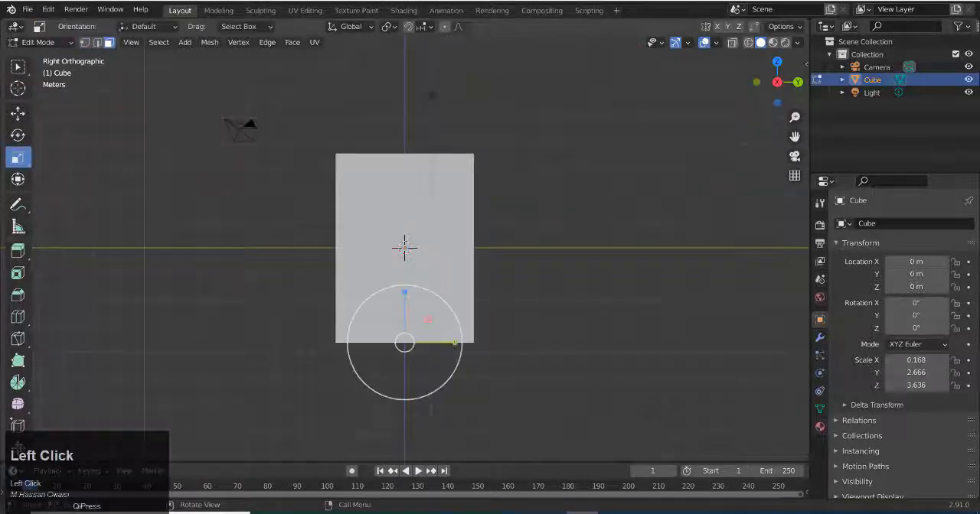
pyautogui.moveTo(452, 344); pyautogui.dragTo(443, 345)
# Add two vertical loop cuts to the plate and spread them apart along Y
pyautogui.press('2')
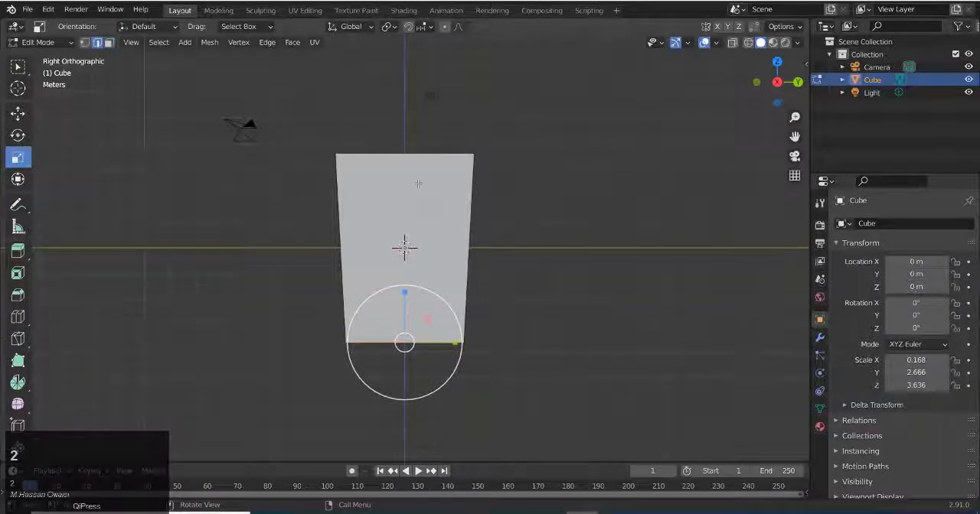
pyautogui.hotkey('ctrl', 'r')
pyautogui.scroll(1, 414, 164)
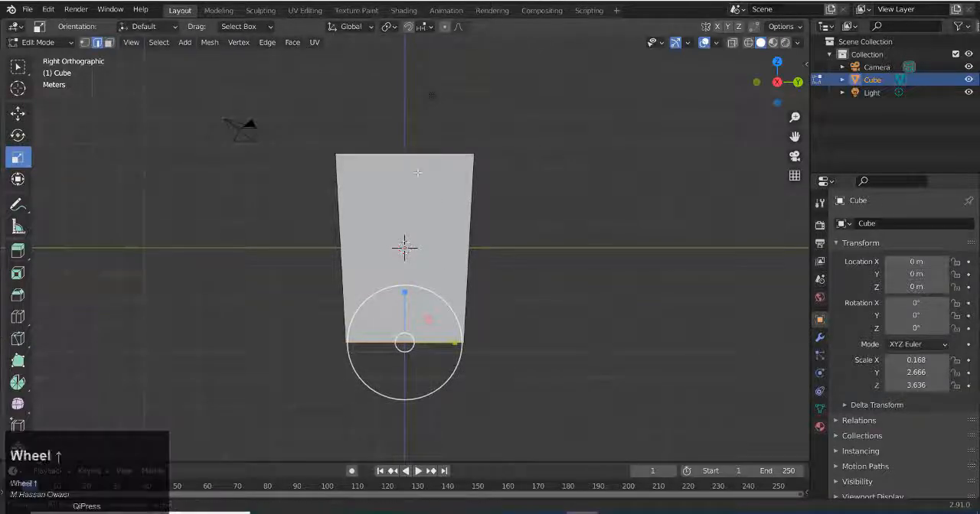
pyautogui.click(414, 155)
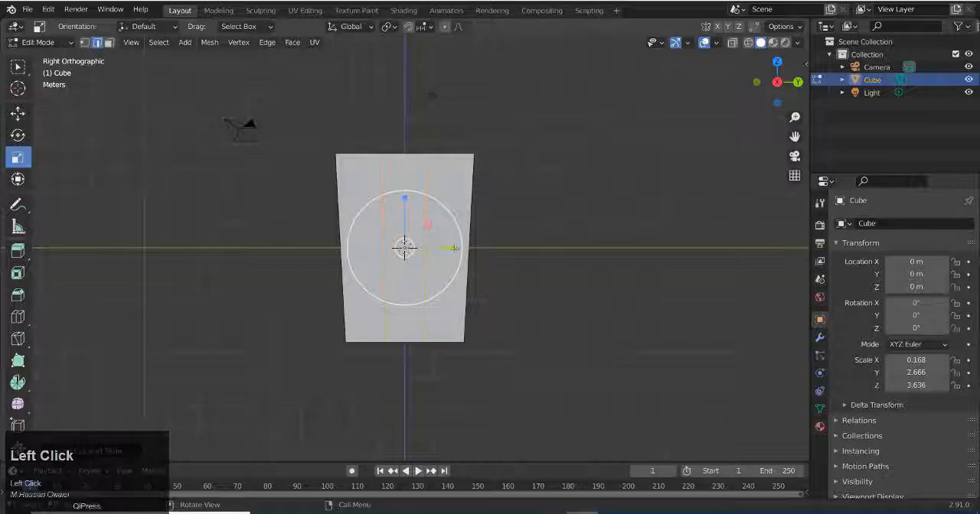
pyautogui.moveTo(455, 248); pyautogui.dragTo(490, 248)
# Extrude the plate's top and bottom centre faces outward along their normals to form two tabs
pyautogui.moveTo(487, 208); pyautogui.dragTo(547, 237, button='middle')
pyautogui.scroll(2, 429, 165)
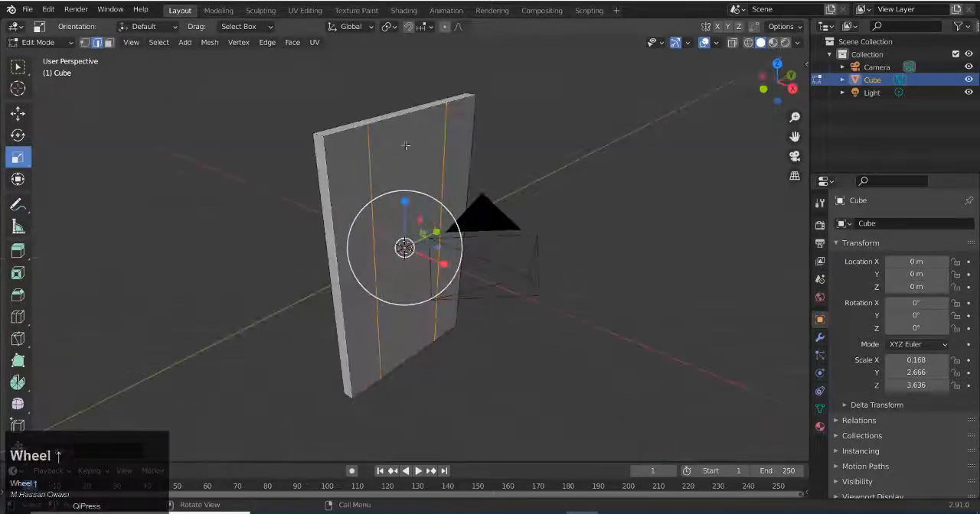
pyautogui.press('3')
pyautogui.click(409, 117)
pyautogui.moveTo(453, 239); pyautogui.dragTo(429, 170, button='middle')
pyautogui.keyDown('shift'); pyautogui.click(411, 373); pyautogui.keyUp('shift')
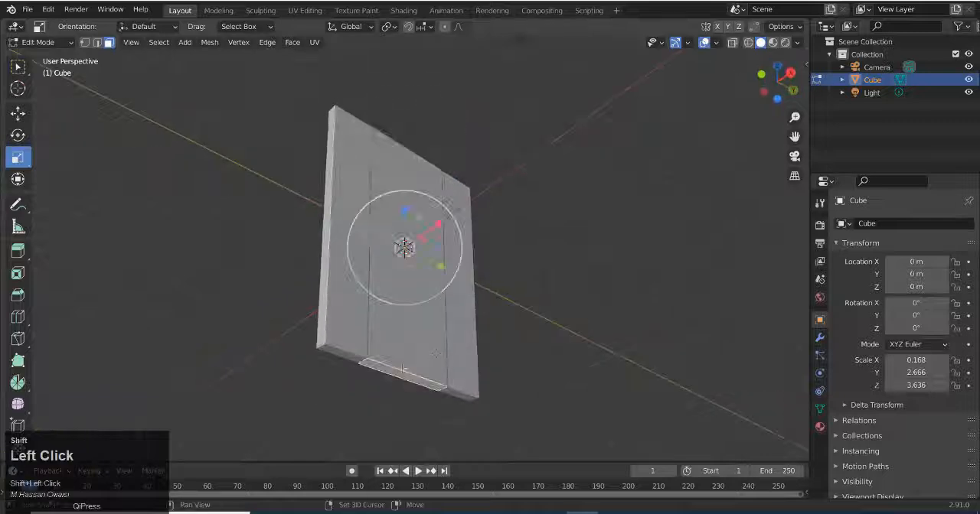
pyautogui.moveTo(444, 344); pyautogui.dragTo(513, 305, button='middle')
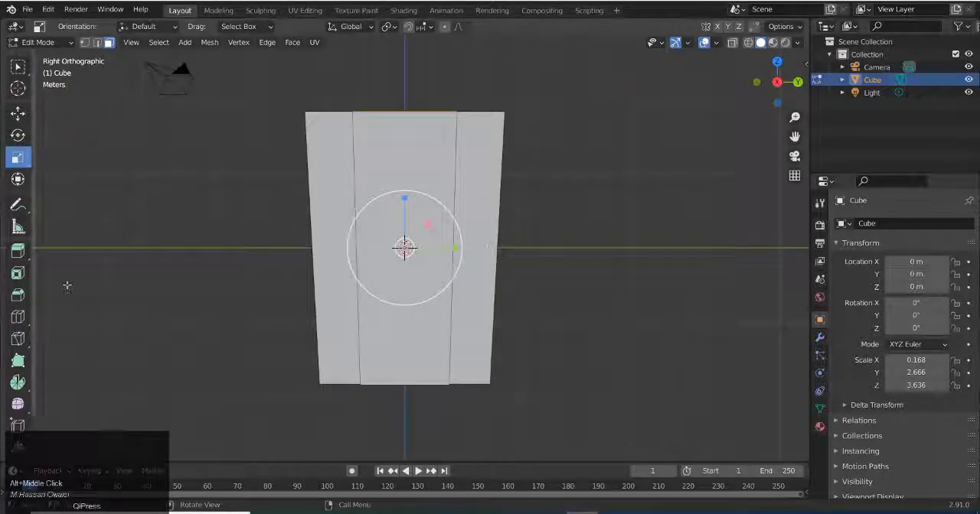
pyautogui.moveTo(17, 250); pyautogui.dragTo(74, 308)
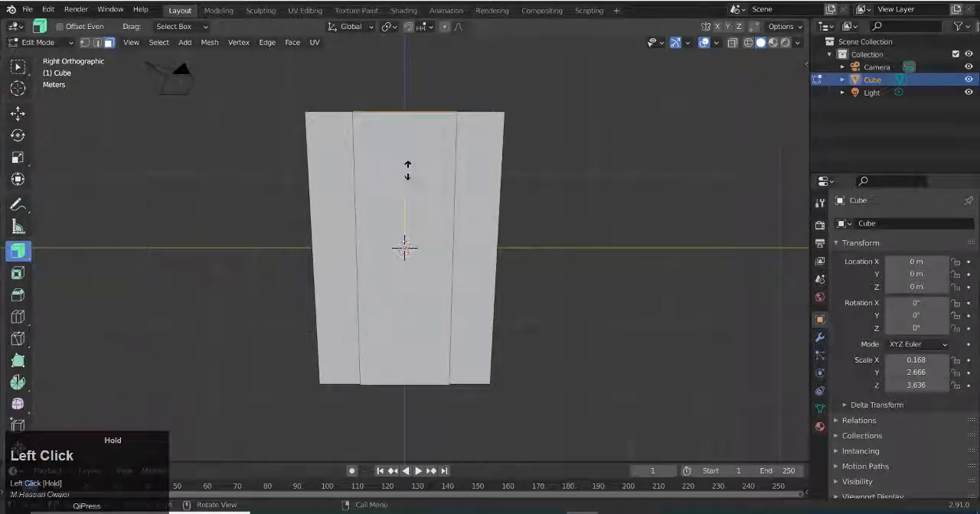
pyautogui.moveTo(401, 174); pyautogui.dragTo(408, 164)
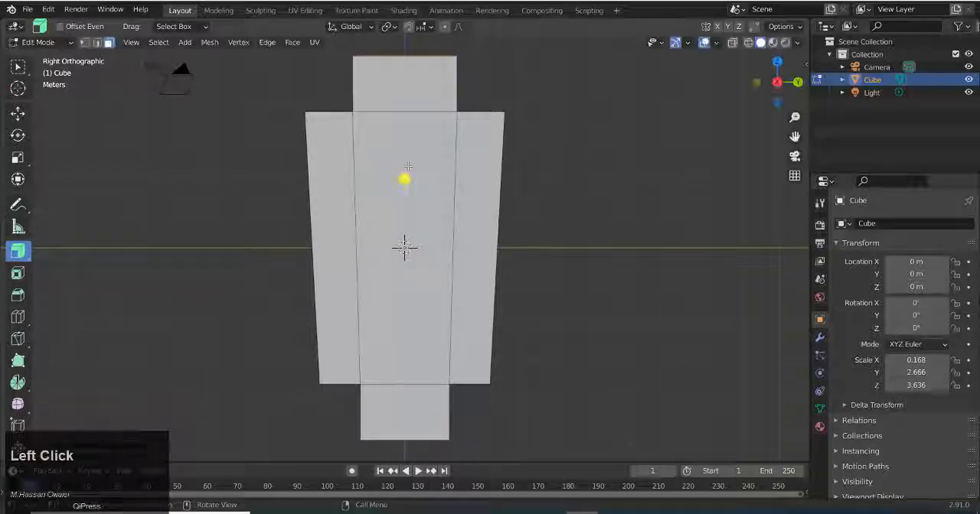
# Select the outer corner edges of the upper and lower tabs and apply the plate's scale
pyautogui.moveTo(408, 164); pyautogui.dragTo(371, 108, button='middle')
pyautogui.press('2')
pyautogui.click(352, 74)
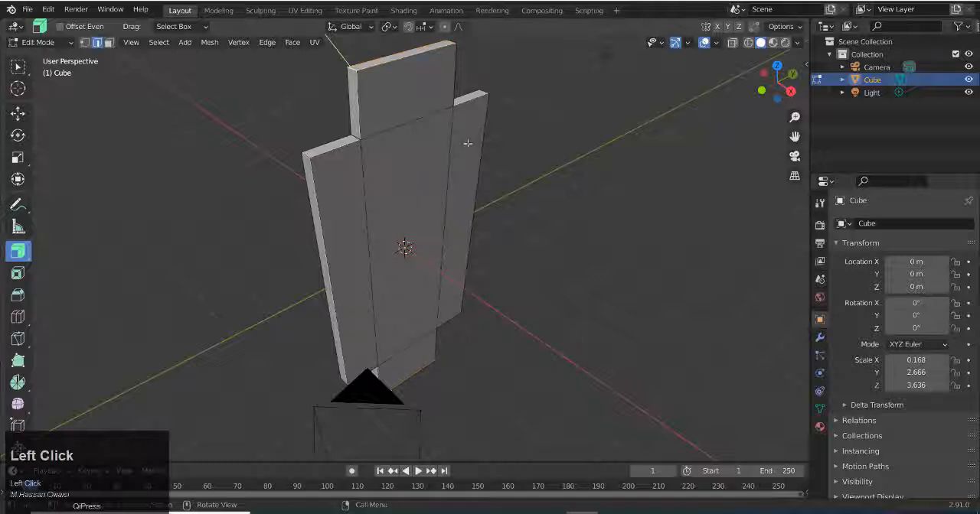
pyautogui.press('w')
pyautogui.moveTo(353, 73); pyautogui.dragTo(442, 129, button='middle')
pyautogui.moveTo(485, 169); pyautogui.dragTo(446, 127, button='middle')
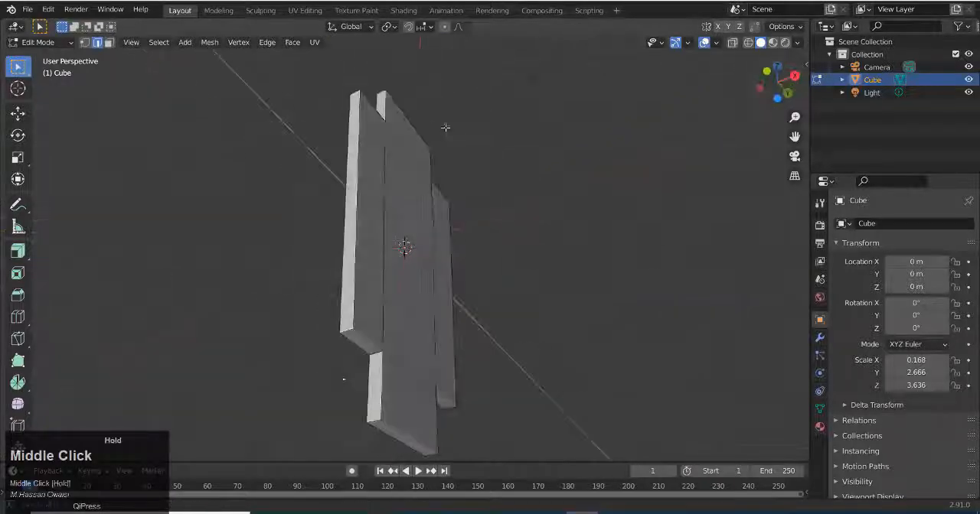
pyautogui.moveTo(431, 453); pyautogui.dragTo(395, 166, button='middle')
pyautogui.press('Tab')
pyautogui.scroll(2, 490, 261)
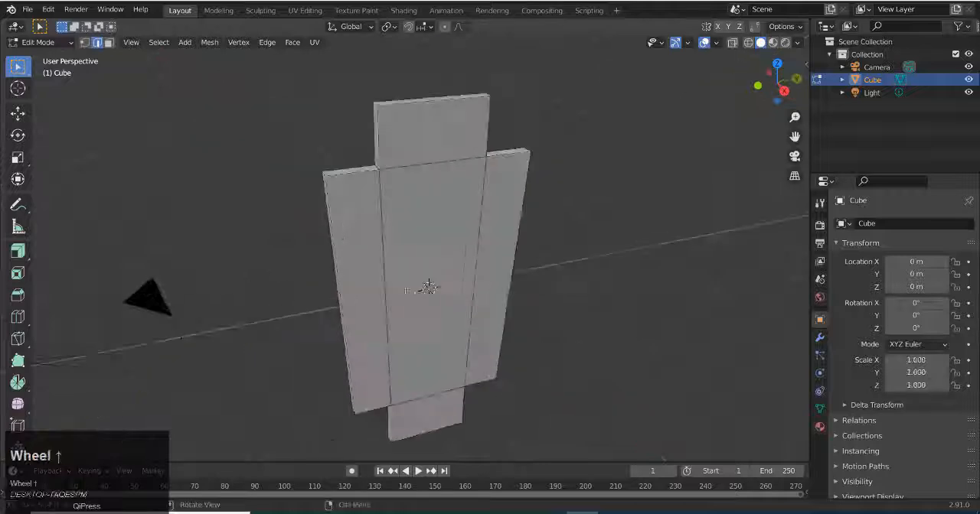
# Bevel the tabs' corner edges with a width of 1.15 m, 10 segments and a shape of 0.455
pyautogui.moveTo(487, 265); pyautogui.dragTo(518, 304, button='middle')
pyautogui.hotkey('ctrl', 'b')
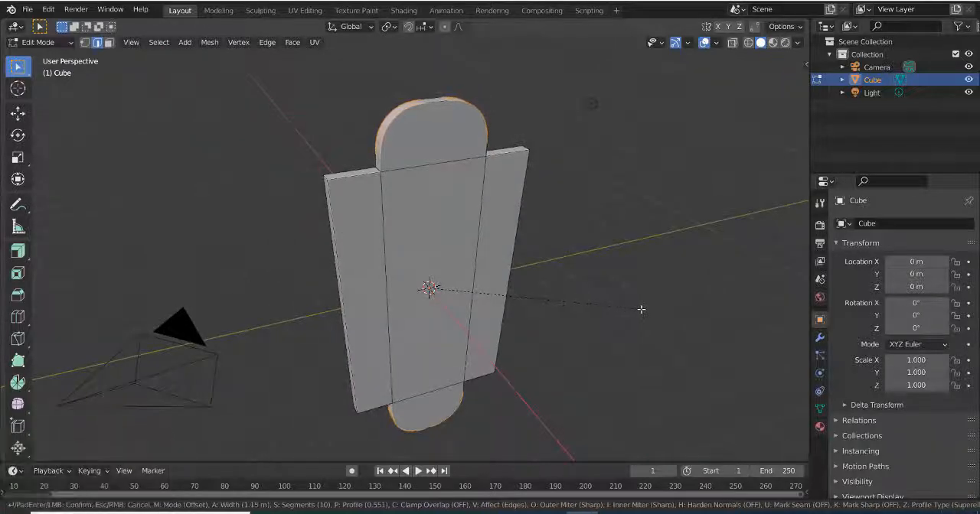
pyautogui.click(642, 309)
pyautogui.moveTo(581, 306); pyautogui.dragTo(532, 227, button='middle')
pyautogui.scroll(2, 457, 294)
pyautogui.scroll(-2, 519, 244)
pyautogui.moveTo(164, 285); pyautogui.dragTo(159, 285)
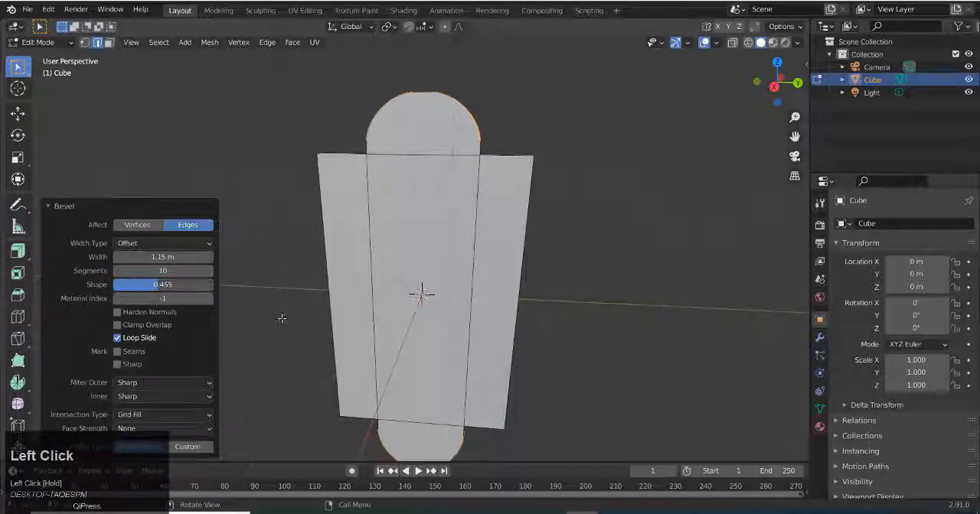
# Extrude all five front faces of the plate, including both tabs, outward by about 0.324 m
pyautogui.moveTo(282, 319)
pyautogui.mouseDown(button='middle')
pyautogui.moveTo(315, 288)
pyautogui.moveTo(269, 323)
pyautogui.mouseUp(button='middle')
pyautogui.scroll(2, 269, 323)
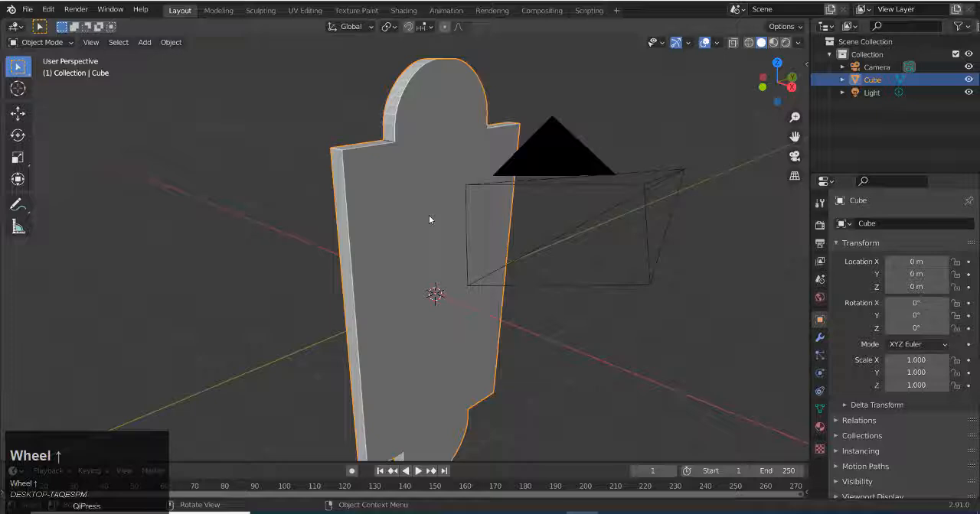
pyautogui.press('Tab')
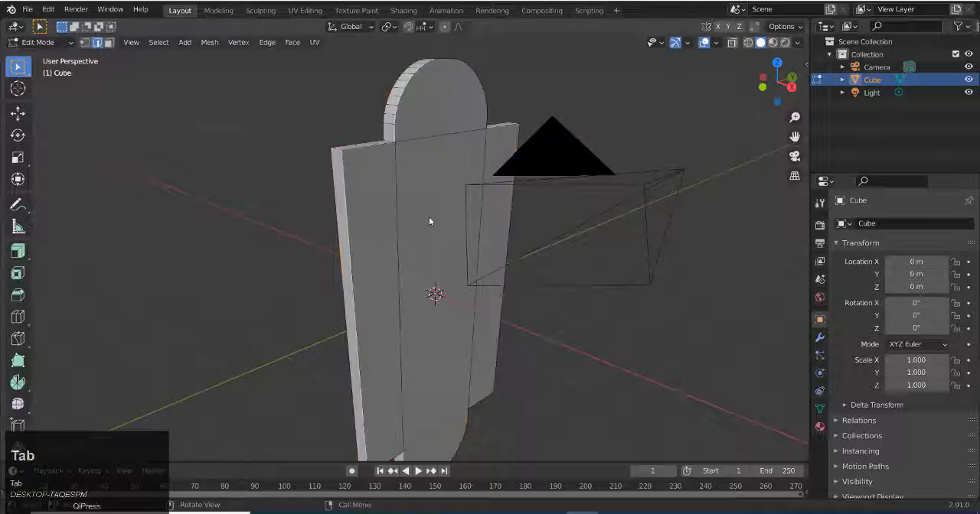
pyautogui.press('3')
pyautogui.keyDown('shift'); pyautogui.click(381, 217); pyautogui.keyUp('shift')
pyautogui.keyDown('shift'); pyautogui.click(437, 200); pyautogui.keyUp('shift')
pyautogui.keyDown('shift'); pyautogui.click(448, 111); pyautogui.keyUp('shift')
pyautogui.keyDown('shift'); pyautogui.click(497, 188); pyautogui.keyUp('shift')
pyautogui.keyDown('shift'); pyautogui.click(453, 431); pyautogui.keyUp('shift')
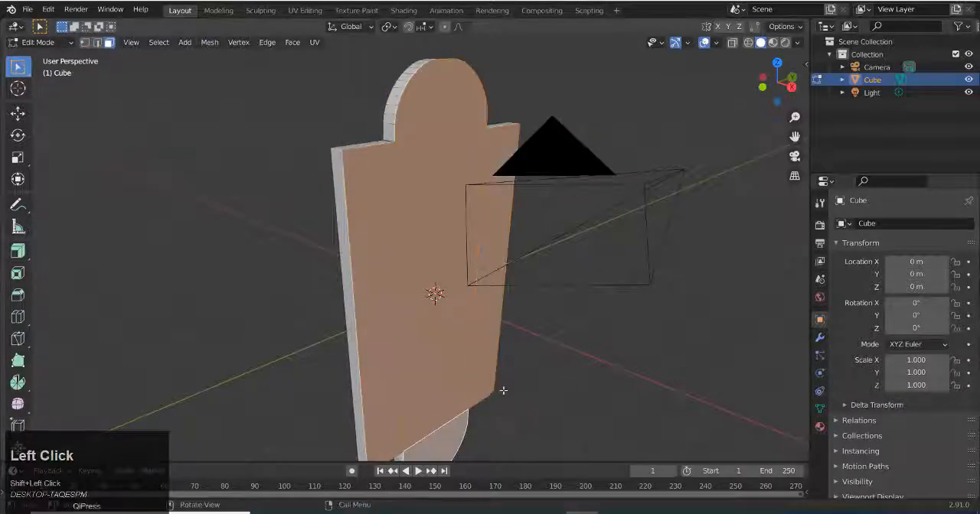
pyautogui.moveTo(503, 390); pyautogui.dragTo(415, 206, button='middle')
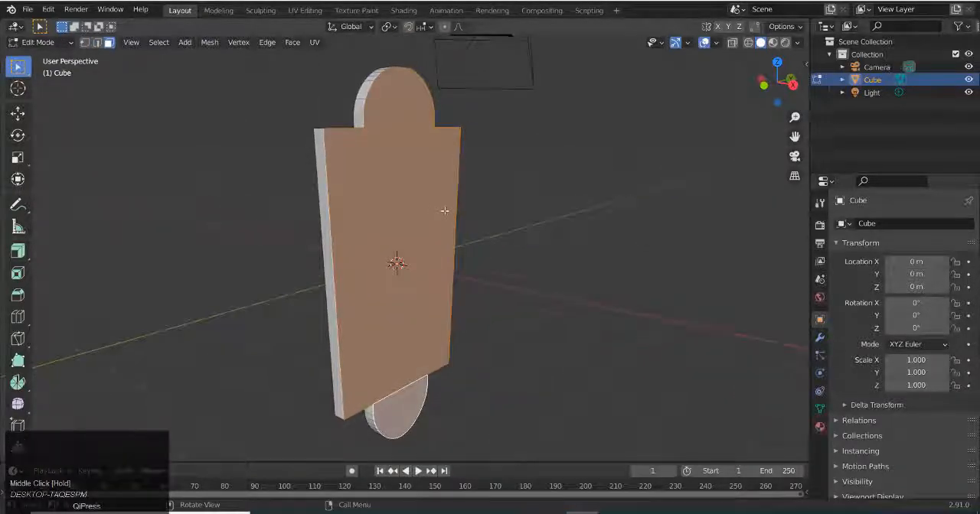
pyautogui.press('e')
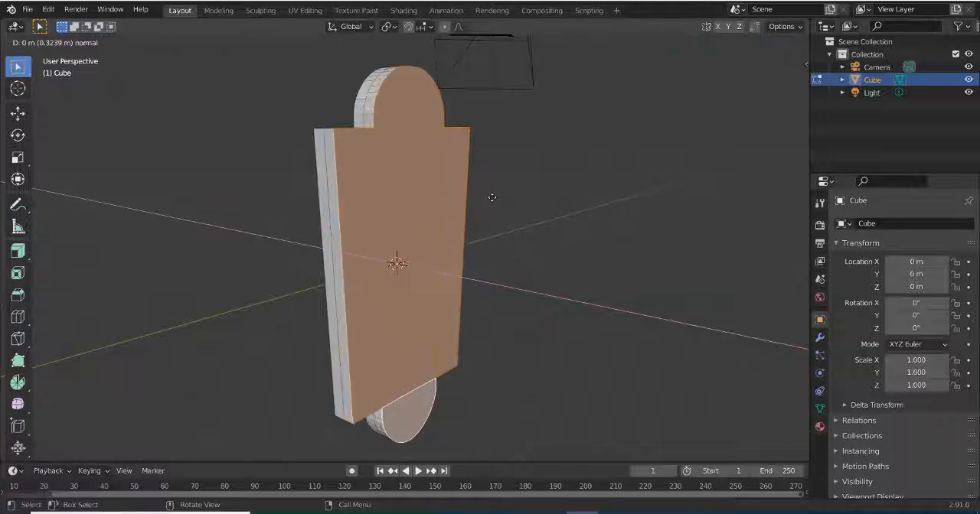
pyautogui.click(491, 198)
# Scale the extruded front faces to about 0.937 for a sloped border and save the file
pyautogui.press('s')
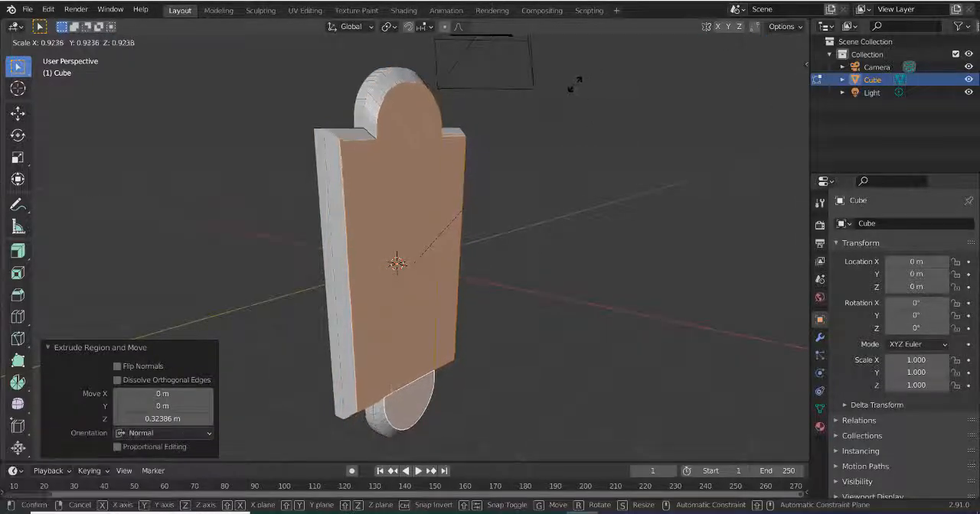
pyautogui.click(463, 211)
pyautogui.moveTo(463, 210); pyautogui.dragTo(554, 228, button='middle')
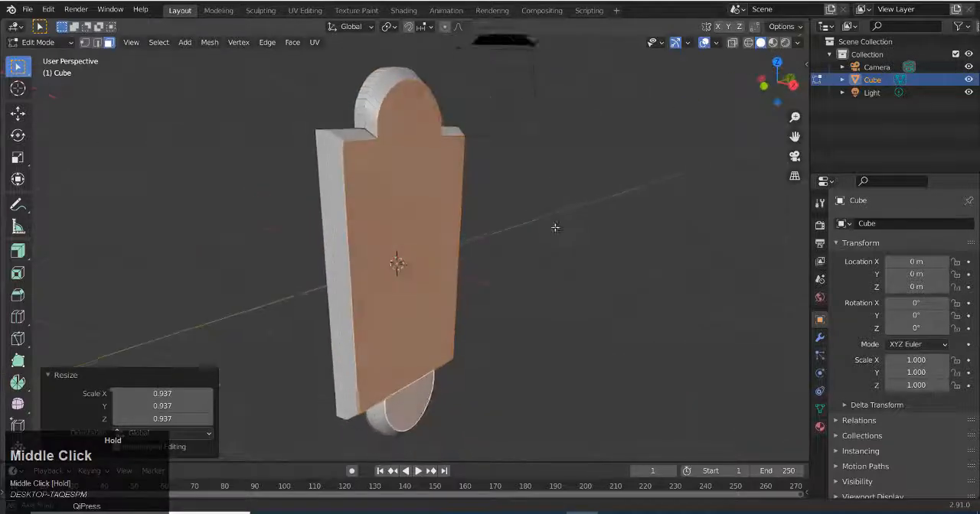
pyautogui.moveTo(439, 235); pyautogui.dragTo(528, 271, button='middle')
pyautogui.press('Tab')
pyautogui.hotkey('ctrl', 's')
# Add one horizontal loop cut across the plate above its middle with a slide factor of about -0.408
pyautogui.press('Tab')
pyautogui.press('2')
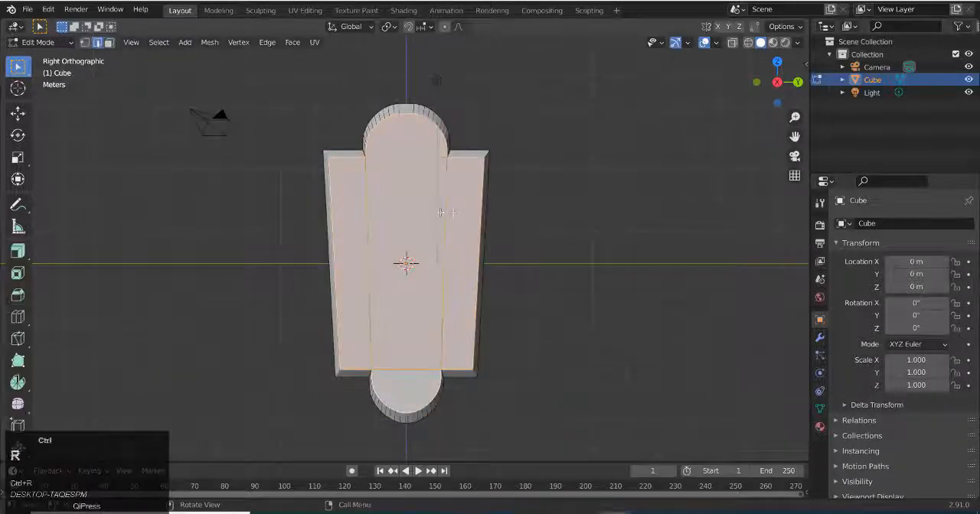
pyautogui.scroll(3, 447, 213)
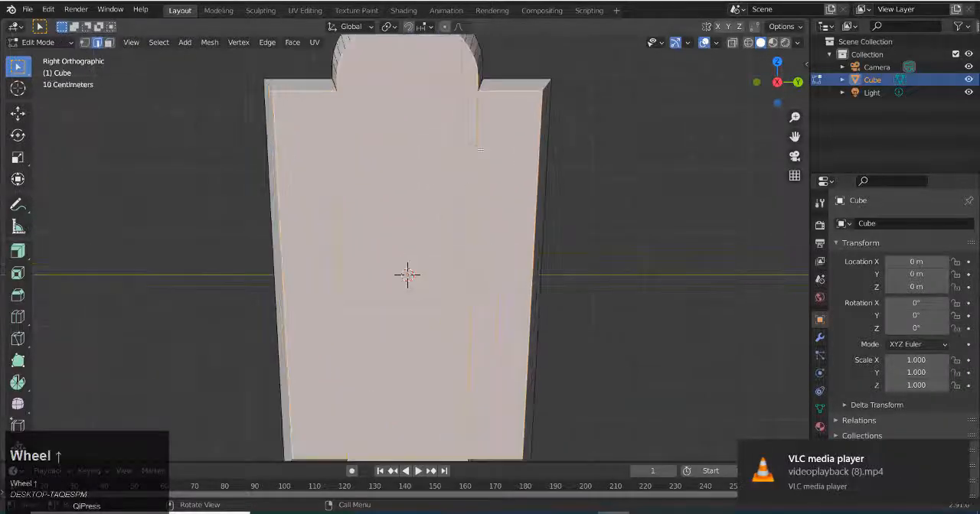
pyautogui.click(512, 94)
pyautogui.hotkey('ctrl', 'z')
pyautogui.hotkey('ctrl', 'r')
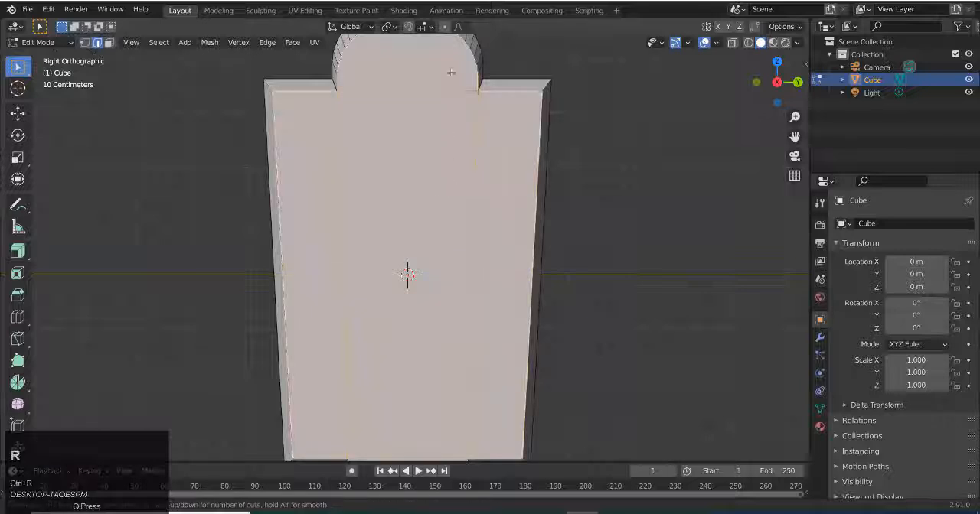
pyautogui.scroll(1, 476, 230)
pyautogui.scroll(2, 476, 225)
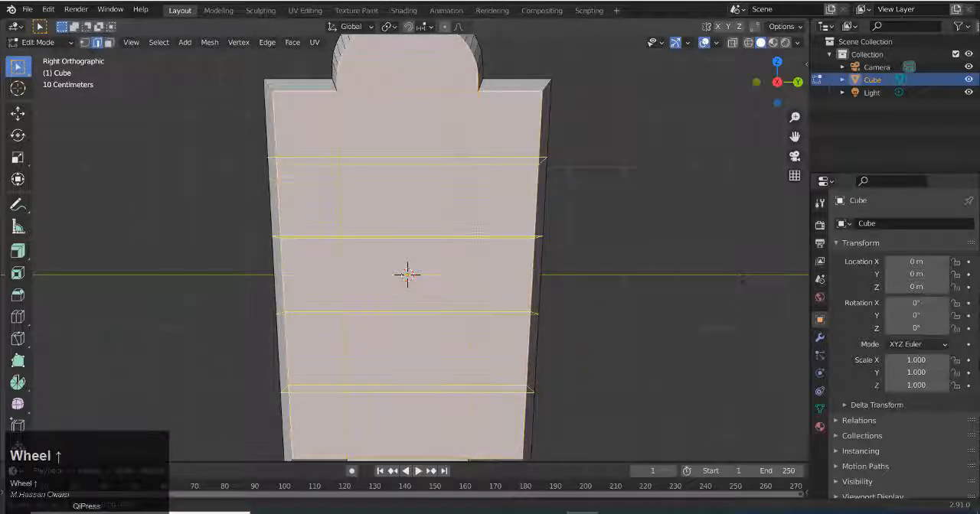
pyautogui.scroll(-3, 476, 226)
pyautogui.click(477, 218)
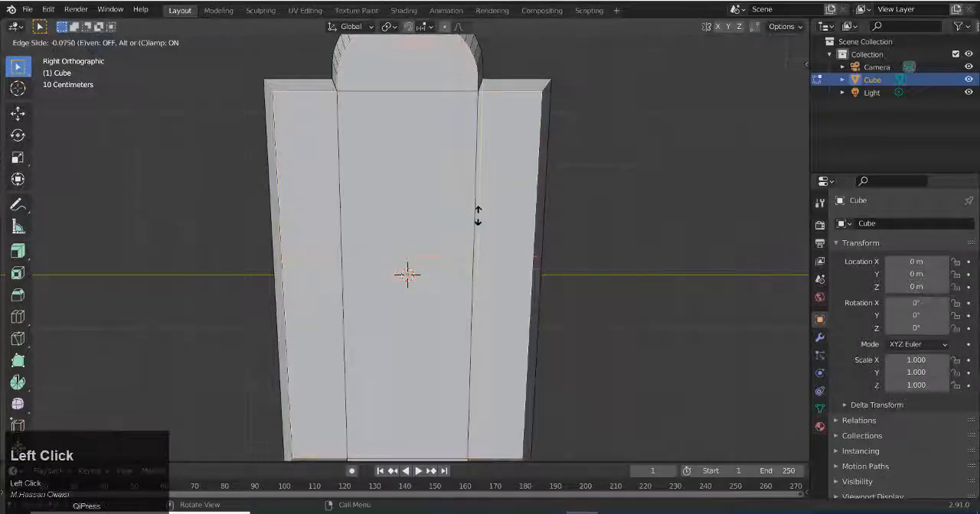
pyautogui.click(478, 157)
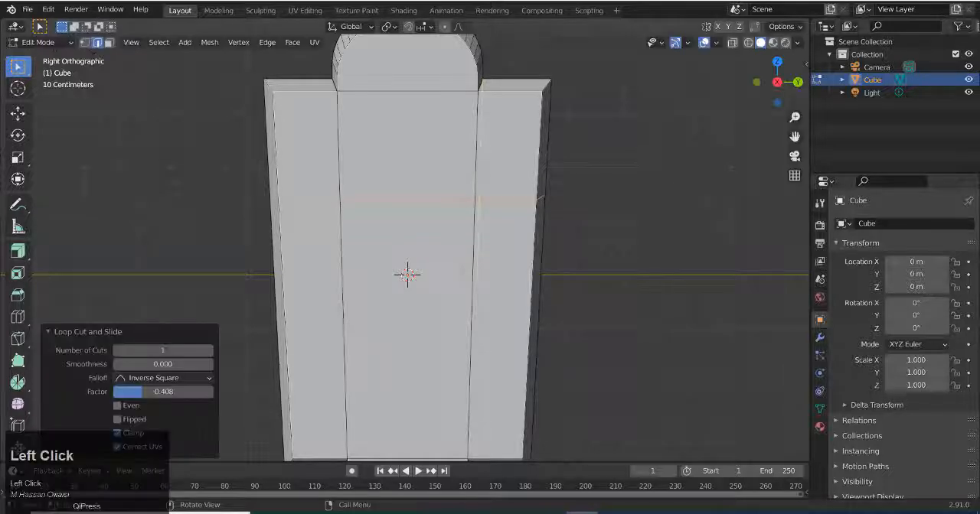
# Bevel the new horizontal loop into a band with a width of about 0.628 m and 4 segments
pyautogui.hotkey('ctrl', 'b')
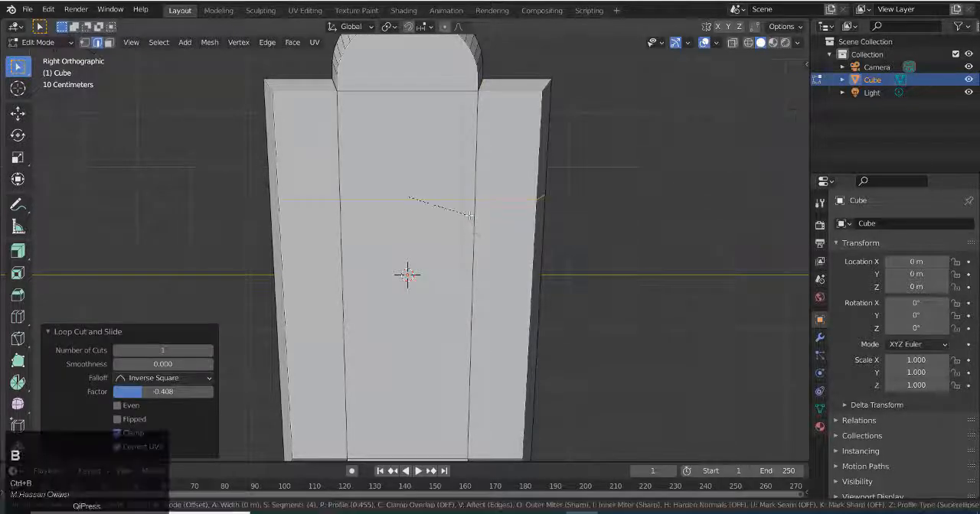
pyautogui.scroll(3, 482, 234)
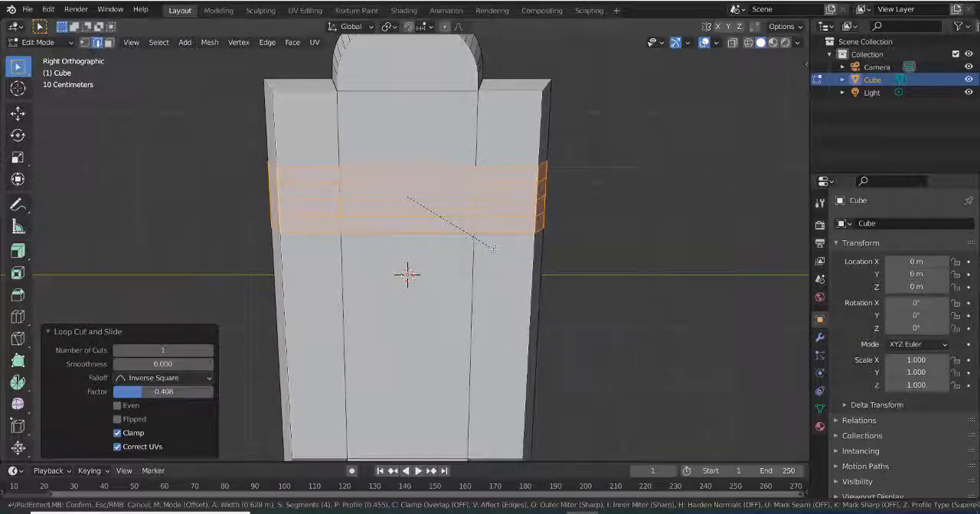
pyautogui.click(493, 248)
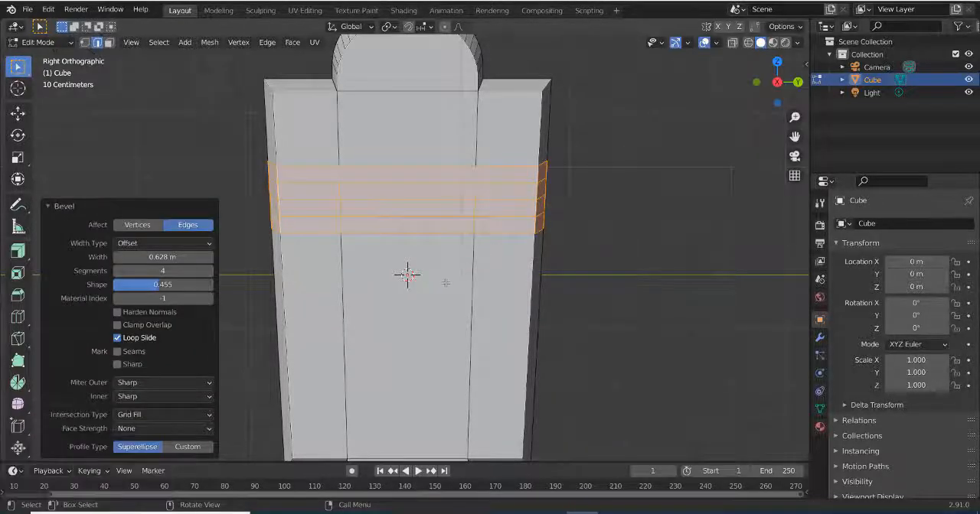
pyautogui.moveTo(435, 274); pyautogui.dragTo(274, 231, button='middle')
pyautogui.scroll(-2, 382, 261)
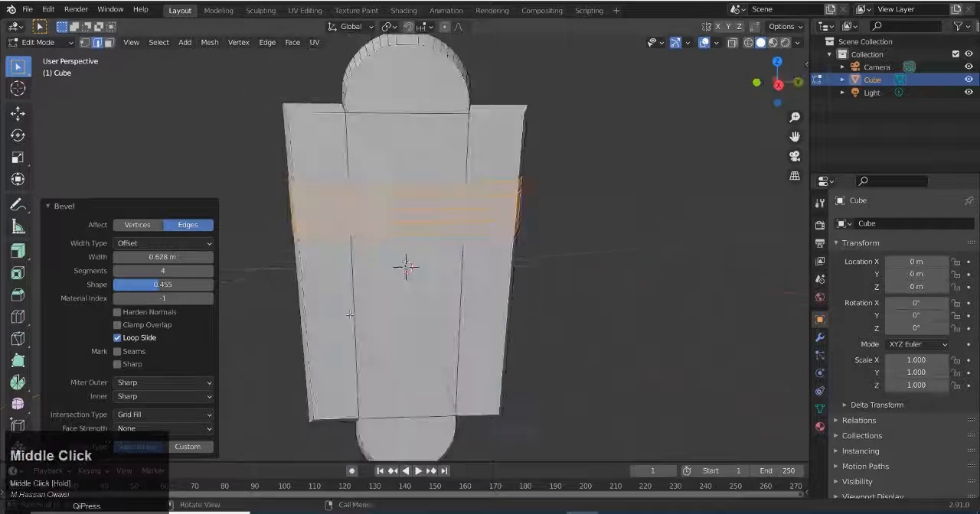
pyautogui.click(318, 116)
pyautogui.press('g')
pyautogui.press('g')
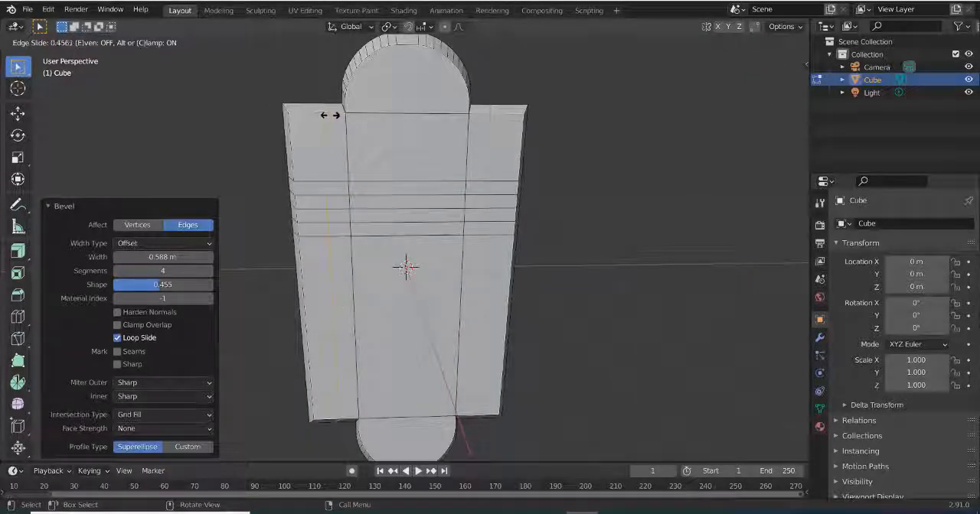
pyautogui.scroll(-1, 322, 115)
pyautogui.rightClick(318, 118)
# Add two vertical loop cuts to the plate's left side section and spread them by scaling about 1.511 along Y
pyautogui.hotkey('ctrl', 'r')
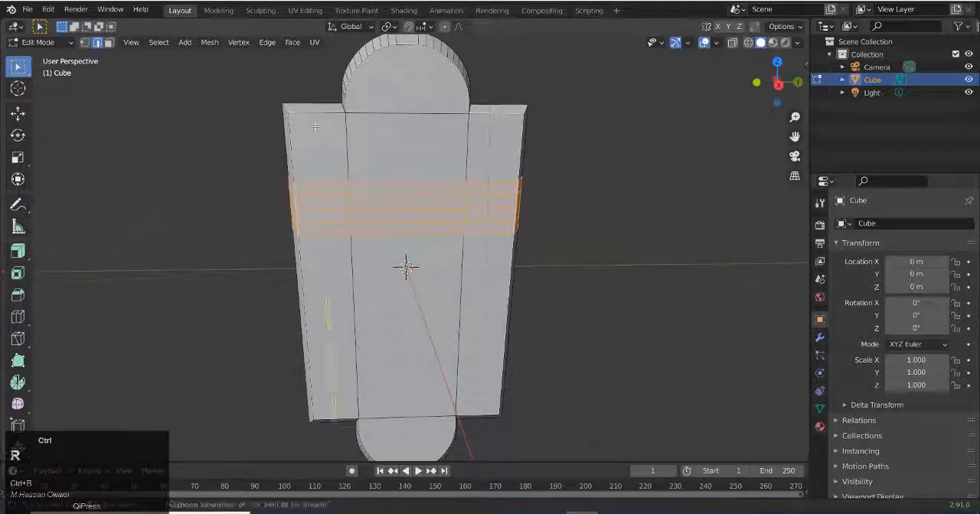
pyautogui.scroll(1, 315, 127)
pyautogui.click(314, 126)
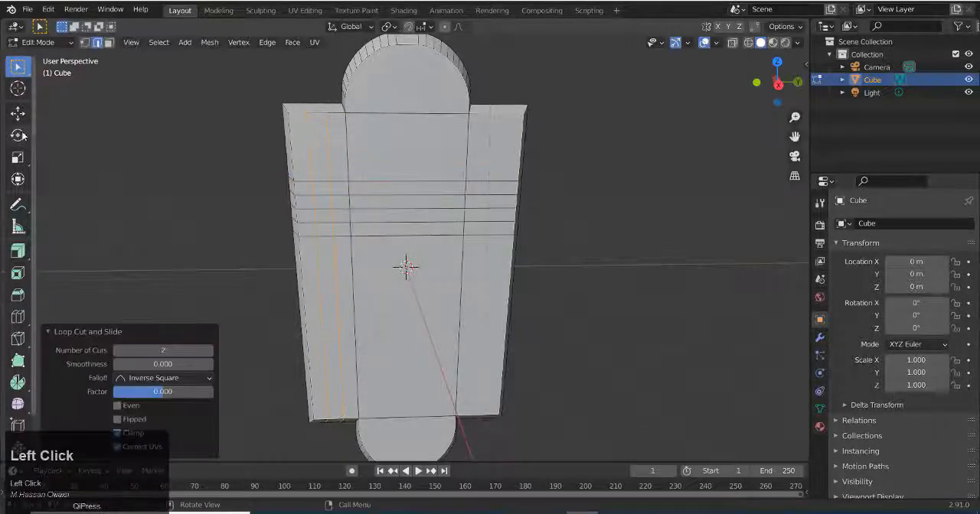
pyautogui.click(18, 157)
pyautogui.moveTo(370, 228); pyautogui.dragTo(398, 229)
pyautogui.moveTo(315, 229)
pyautogui.mouseDown(button='middle')
pyautogui.moveTo(429, 230)
pyautogui.moveTo(496, 213)
pyautogui.moveTo(461, 131)
pyautogui.moveTo(318, 225)
pyautogui.mouseUp(button='middle')
pyautogui.scroll(2, 321, 230)
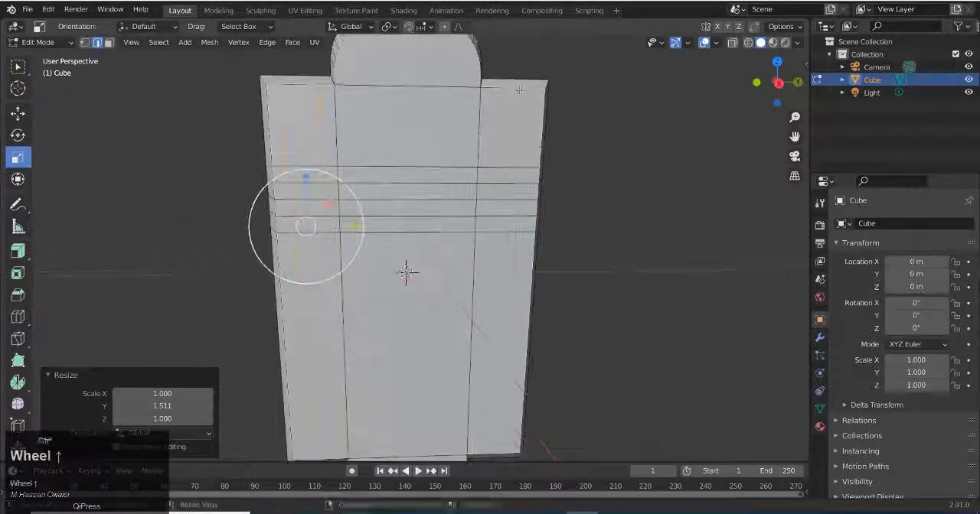
# Add two vertical loop cuts to the plate's right side section and spread them by scaling about 1.51 along Y
pyautogui.hotkey('ctrl', 'r')
pyautogui.click(517, 89)
pyautogui.click(517, 100)
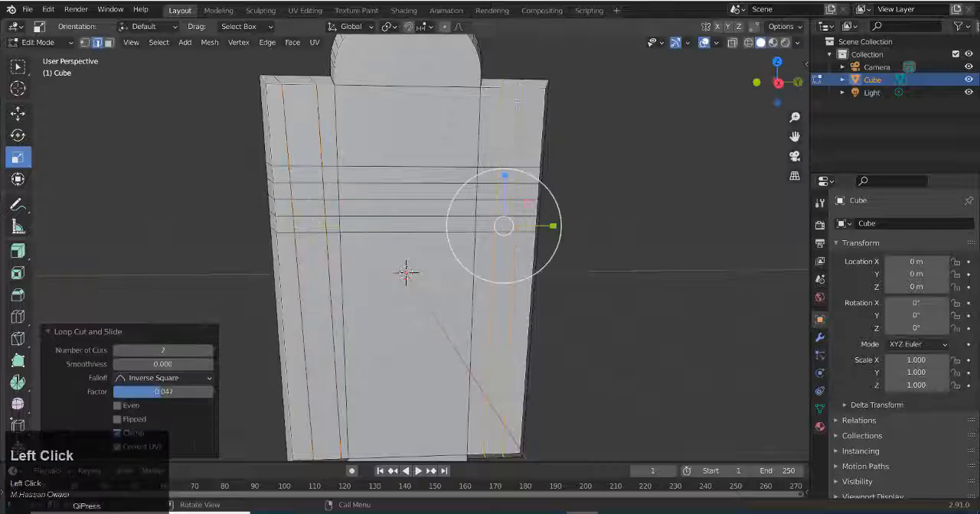
pyautogui.moveTo(554, 227); pyautogui.dragTo(571, 223)
pyautogui.moveTo(243, 221); pyautogui.dragTo(348, 288, button='middle')
pyautogui.scroll(2, 337, 288)
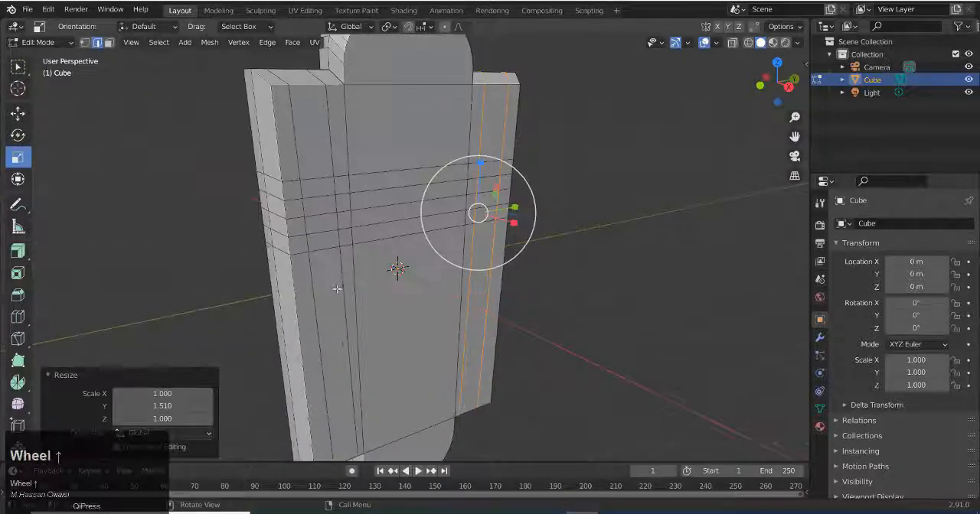
# Select the five rows of horizontal band edges in both side sections and bevel them about 0.0362 m with 1 segment
pyautogui.click(318, 180)
pyautogui.press('w')
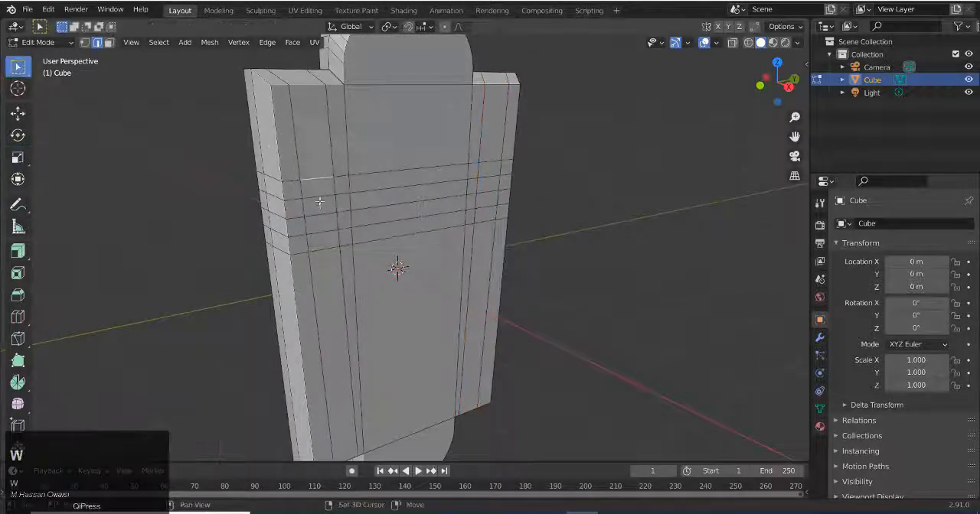
pyautogui.keyDown('shift'); pyautogui.click(320, 198); pyautogui.keyUp('shift')
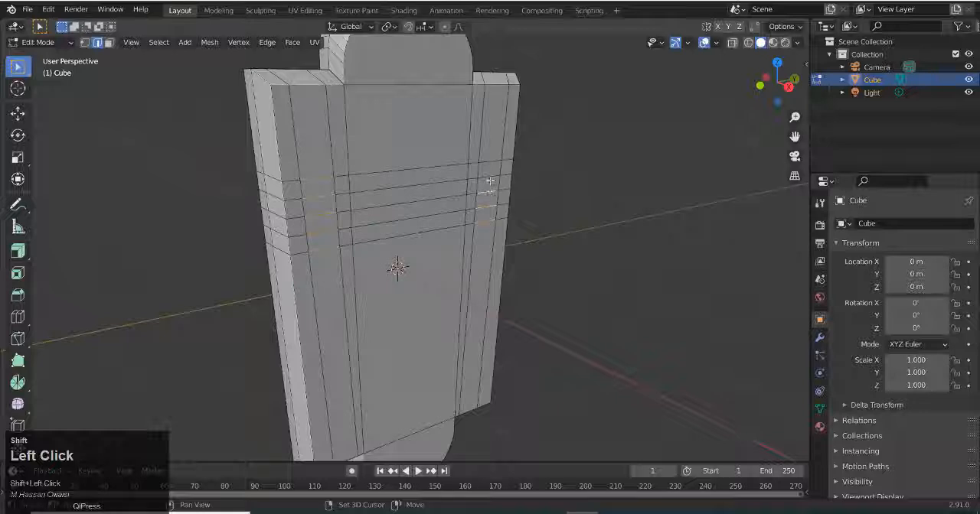
pyautogui.hotkey('ctrl', 'z')
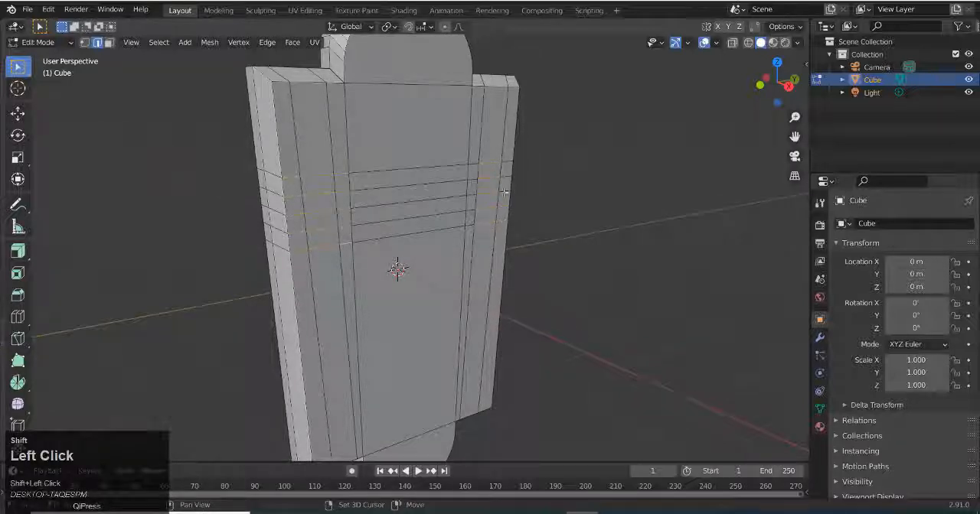
pyautogui.keyDown('shift'); pyautogui.click(473, 164); pyautogui.keyUp('shift')
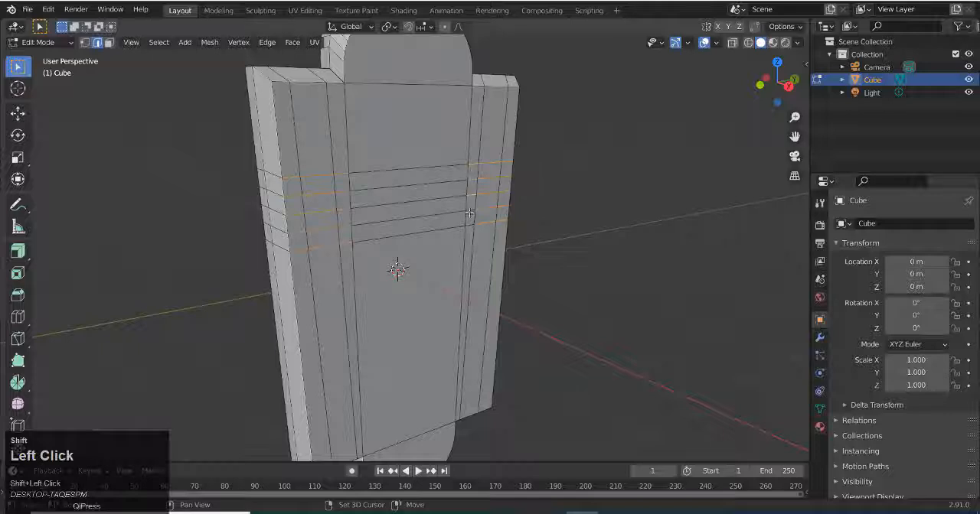
pyautogui.hotkey('ctrl', 'b')
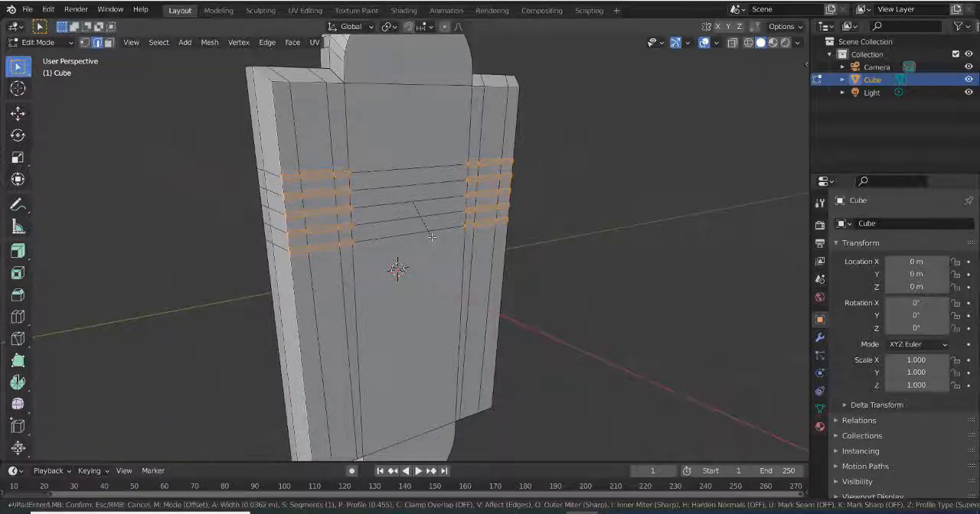
pyautogui.click(431, 238)
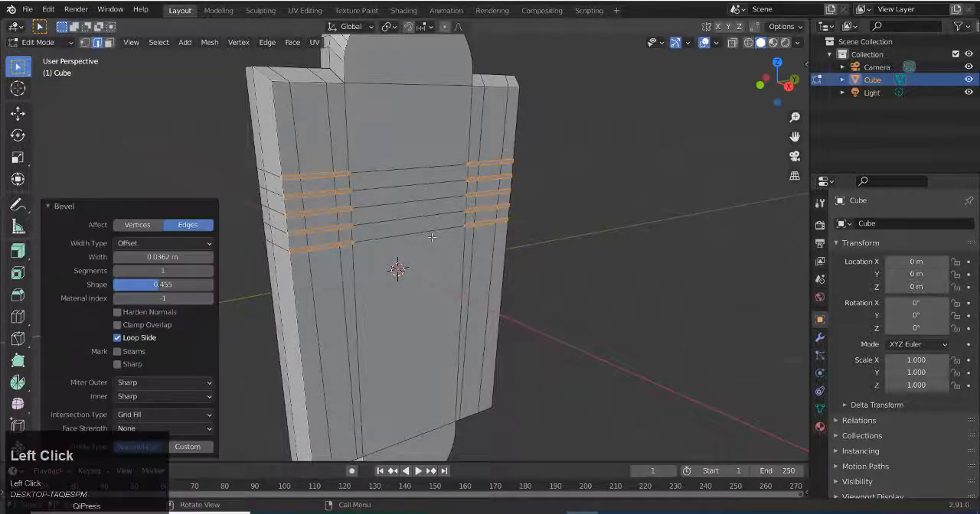
# Select all front faces above the beveled band, including the upper tab's face
pyautogui.press('3')
pyautogui.click(291, 144)
pyautogui.keyDown('shift'); pyautogui.click(314, 139); pyautogui.keyUp('shift')
pyautogui.keyDown('shift'); pyautogui.click(342, 133); pyautogui.keyUp('shift')
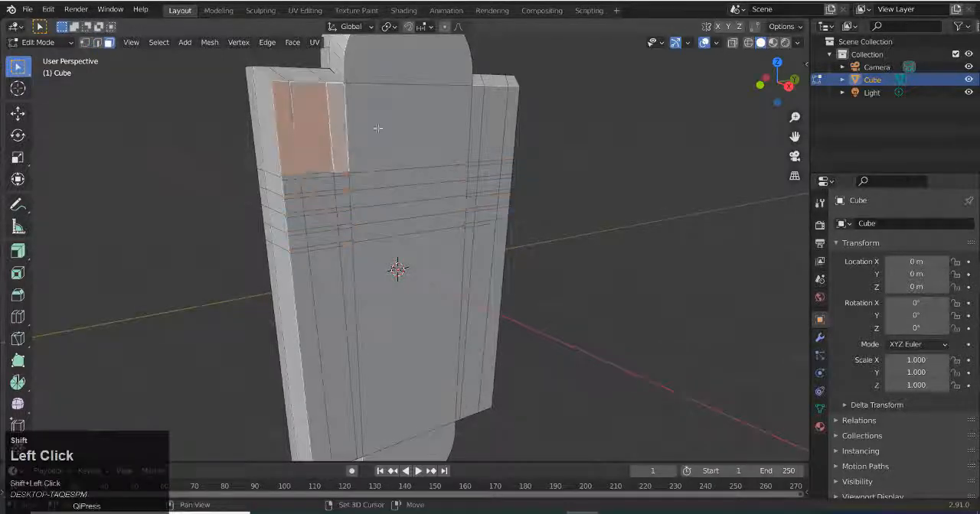
pyautogui.keyDown('shift'); pyautogui.click(390, 122); pyautogui.keyUp('shift')
pyautogui.keyDown('shift'); pyautogui.click(429, 70); pyautogui.keyUp('shift')
pyautogui.keyDown('shift'); pyautogui.click(476, 120); pyautogui.keyUp('shift')
pyautogui.keyDown('shift'); pyautogui.click(496, 132); pyautogui.keyUp('shift')
pyautogui.keyDown('shift'); pyautogui.click(511, 132); pyautogui.keyUp('shift')
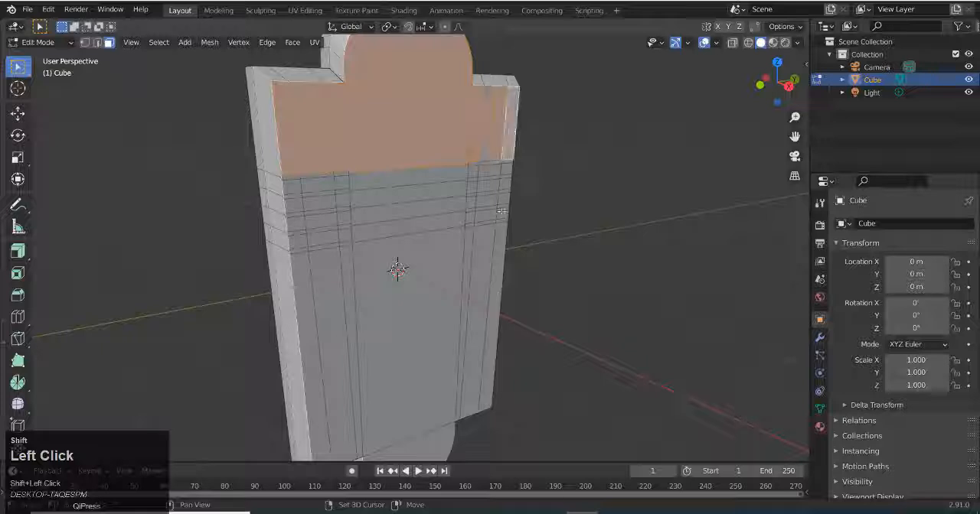
# Add the central column's front faces and the faces below the band in the right side section to the selection
pyautogui.keyDown('shift'); pyautogui.click(422, 177); pyautogui.keyUp('shift')
pyautogui.keyDown('shift'); pyautogui.click(425, 192); pyautogui.keyUp('shift')
pyautogui.keyDown('shift'); pyautogui.click(428, 212); pyautogui.keyUp('shift')
pyautogui.keyDown('shift'); pyautogui.click(431, 257); pyautogui.keyUp('shift')
pyautogui.keyDown('shift'); pyautogui.click(467, 251); pyautogui.keyUp('shift')
pyautogui.keyDown('shift'); pyautogui.click(482, 249); pyautogui.keyUp('shift')
pyautogui.keyDown('shift'); pyautogui.click(499, 252); pyautogui.keyUp('shift')
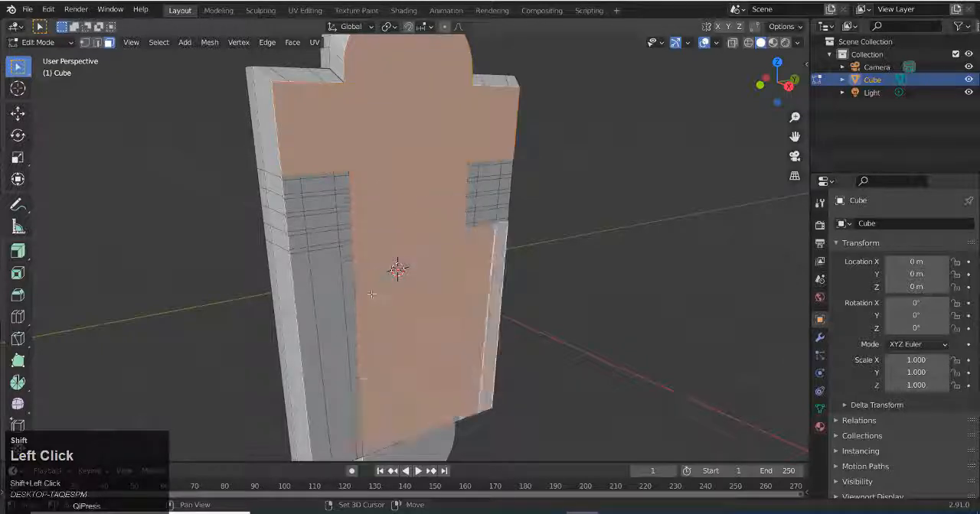
# Add the left side section's lower faces and the blocks between the thin strips on both sides, leaving the strips unselected
pyautogui.keyDown('shift'); pyautogui.click(350, 293); pyautogui.keyUp('shift')
pyautogui.keyDown('shift'); pyautogui.click(328, 291); pyautogui.keyUp('shift')
pyautogui.keyDown('shift'); pyautogui.click(301, 288); pyautogui.keyUp('shift')
pyautogui.keyDown('shift'); pyautogui.click(297, 243); pyautogui.keyUp('shift')
pyautogui.keyDown('shift'); pyautogui.click(323, 240); pyautogui.keyUp('shift')
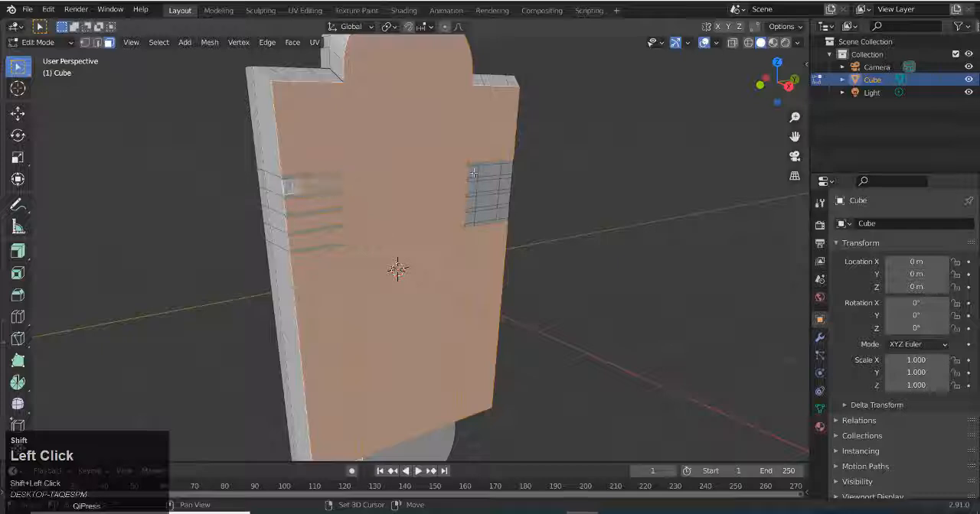
pyautogui.keyDown('shift'); pyautogui.click(494, 217); pyautogui.keyUp('shift')
pyautogui.moveTo(510, 245)
pyautogui.mouseDown(button='middle')
pyautogui.moveTo(578, 257)
pyautogui.moveTo(516, 267)
pyautogui.moveTo(508, 256)
pyautogui.mouseUp(button='middle')
pyautogui.scroll(1, 536, 264)
pyautogui.scroll(-1, 534, 265)
pyautogui.scroll(-1, 515, 265)
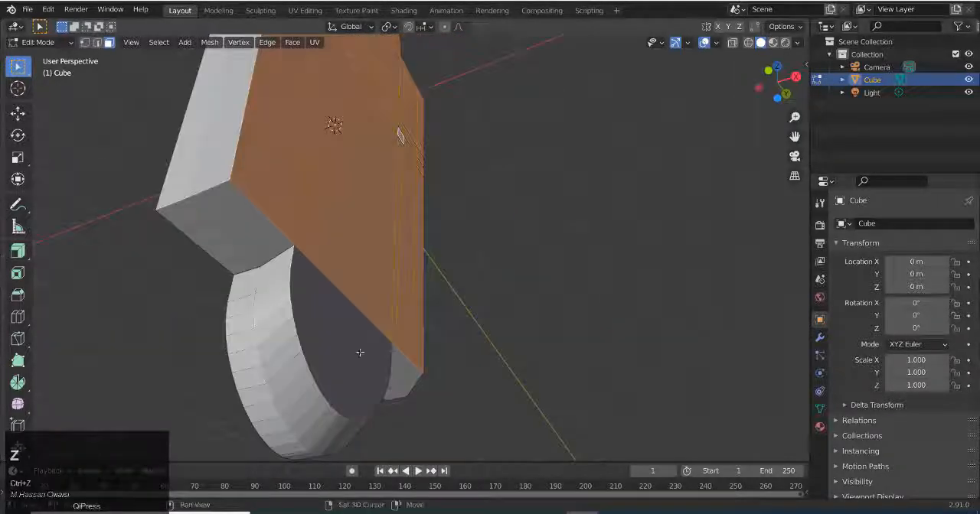
# Include the lower tab's face in the selection and extrude the front faces outward by about 0.18 m to form grooves
pyautogui.keyDown('shift'); pyautogui.click(360, 351); pyautogui.keyUp('shift')
pyautogui.scroll(-1, 426, 341)
pyautogui.moveTo(426, 342); pyautogui.dragTo(421, 335, button='middle')
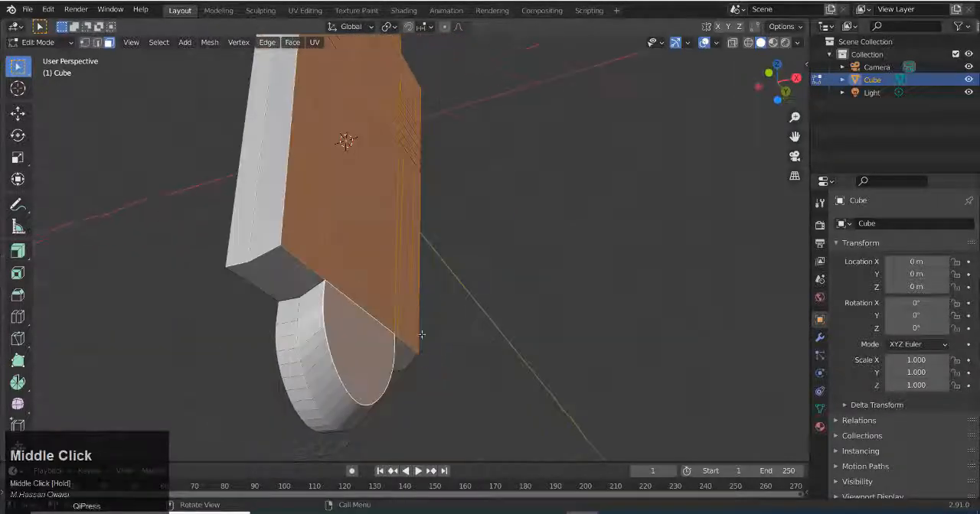
pyautogui.press('e')
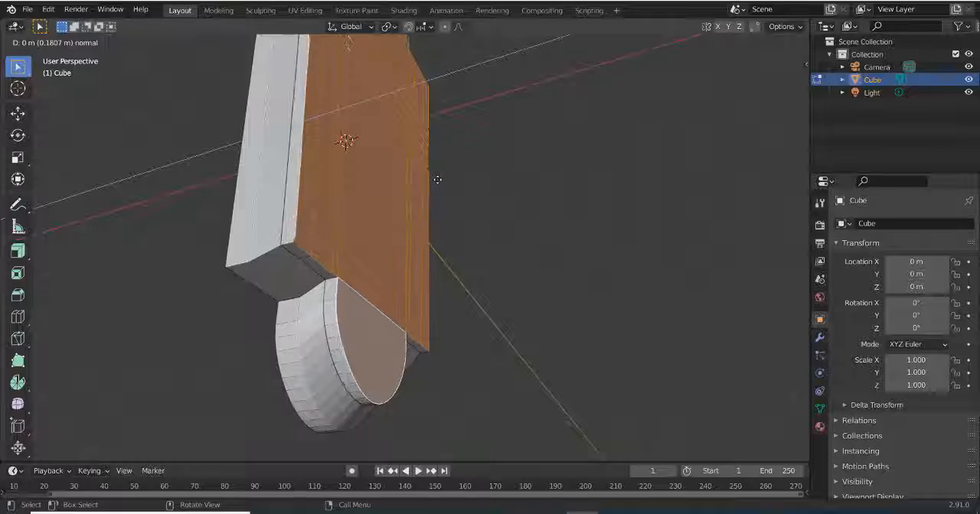
pyautogui.click(437, 180)
# Select the front rim edges around the lower tab, the plate's bottom and outer sides, and the upper tab
pyautogui.press('2')
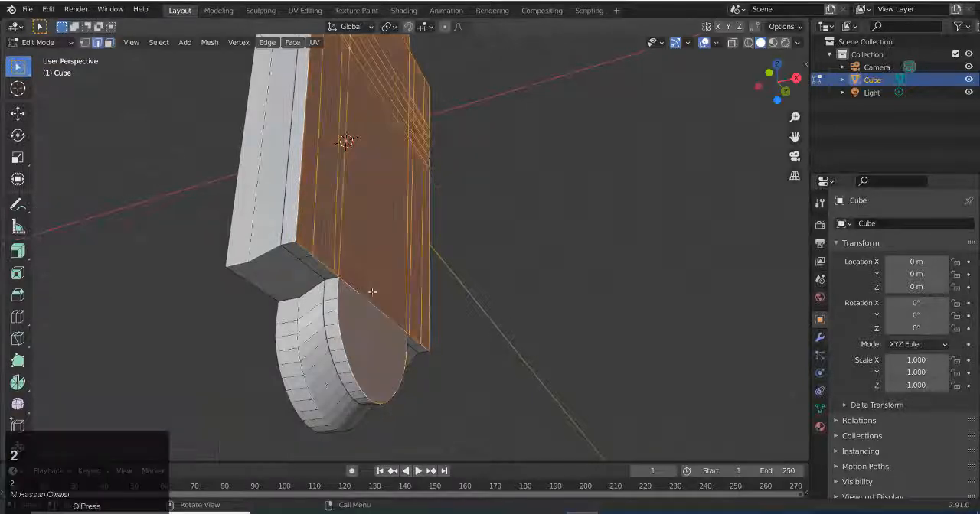
pyautogui.keyDown('alt'); pyautogui.click(342, 334); pyautogui.keyUp('alt')
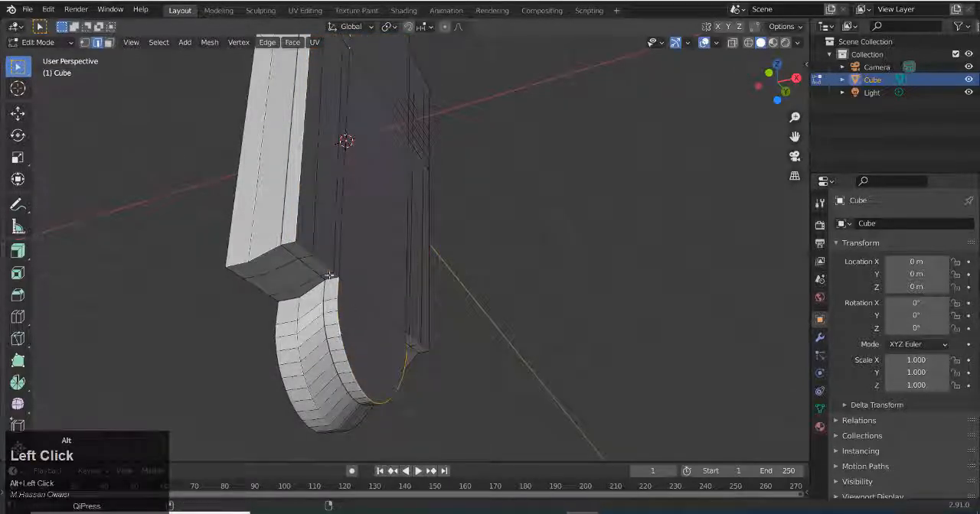
pyautogui.keyDown('alt'); pyautogui.keyDown('shift'); pyautogui.click(414, 340); pyautogui.keyUp('shift'); pyautogui.keyUp('alt')
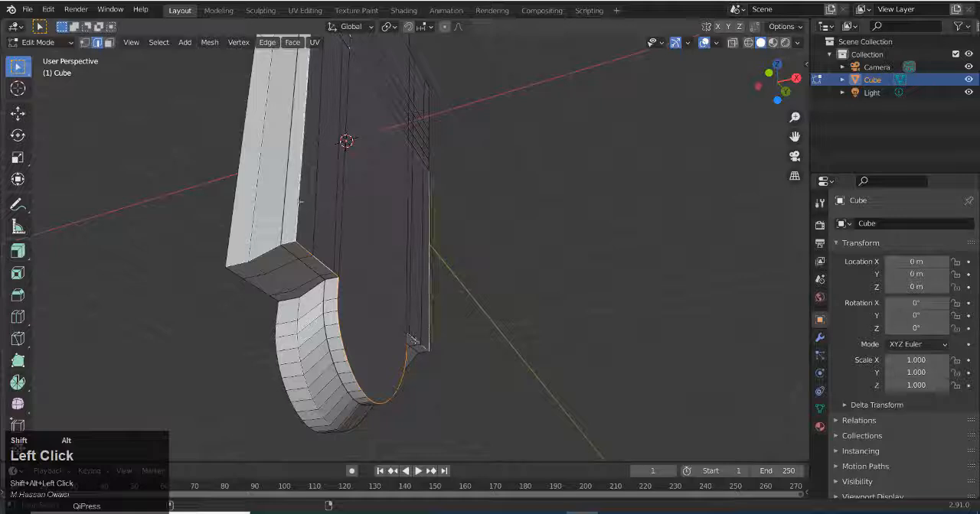
pyautogui.moveTo(424, 245); pyautogui.dragTo(276, 340, button='middle')
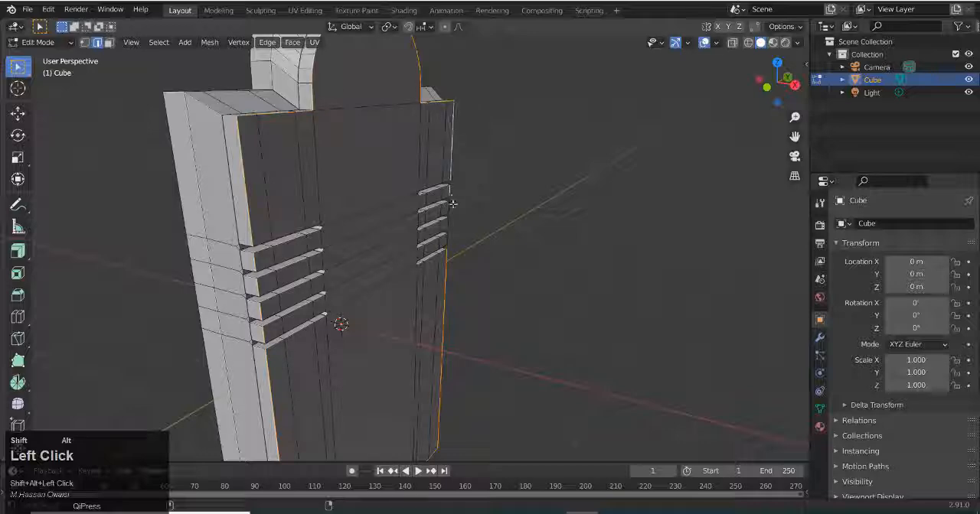
pyautogui.moveTo(466, 265); pyautogui.dragTo(413, 269, button='middle')
pyautogui.scroll(5, 381, 274)
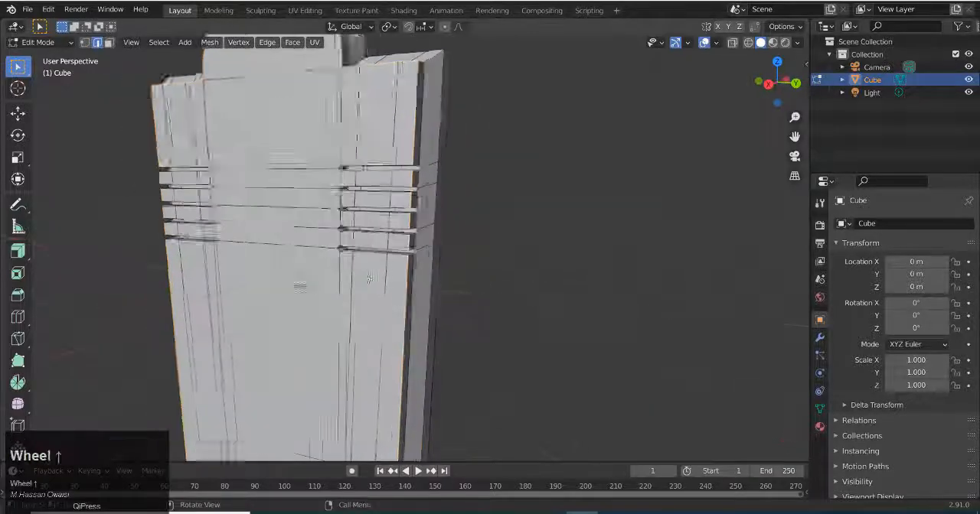
# Add the front edges along the horizontal grooves on both sides of the plate to the edge selection
pyautogui.keyDown('alt'); pyautogui.keyDown('shift'); pyautogui.click(380, 253); pyautogui.keyUp('shift'); pyautogui.keyUp('alt')
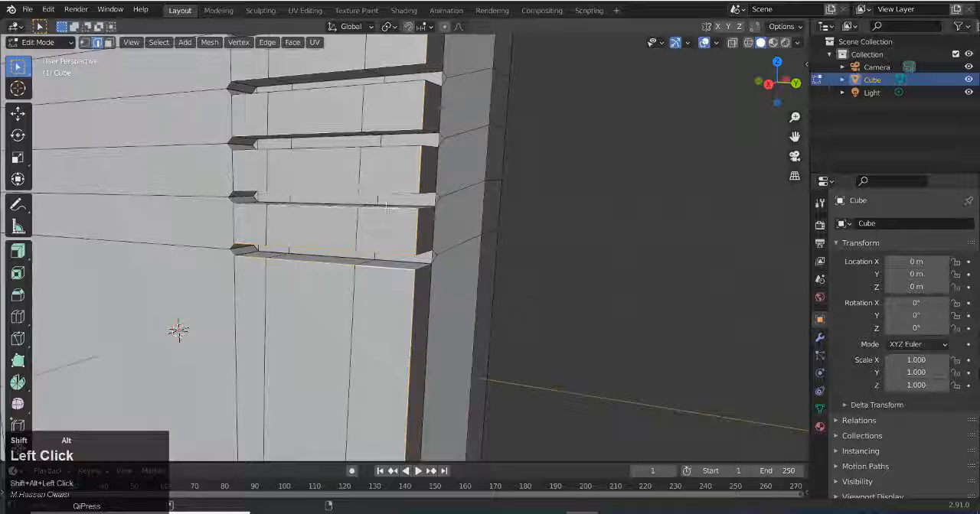
pyautogui.keyDown('alt'); pyautogui.keyDown('shift'); pyautogui.click(371, 147); pyautogui.keyUp('shift'); pyautogui.keyUp('alt')
pyautogui.moveTo(265, 201); pyautogui.dragTo(237, 250, button='middle')
pyautogui.scroll(-3, 237, 250)
pyautogui.keyDown('alt'); pyautogui.click(242, 273); pyautogui.keyUp('alt')
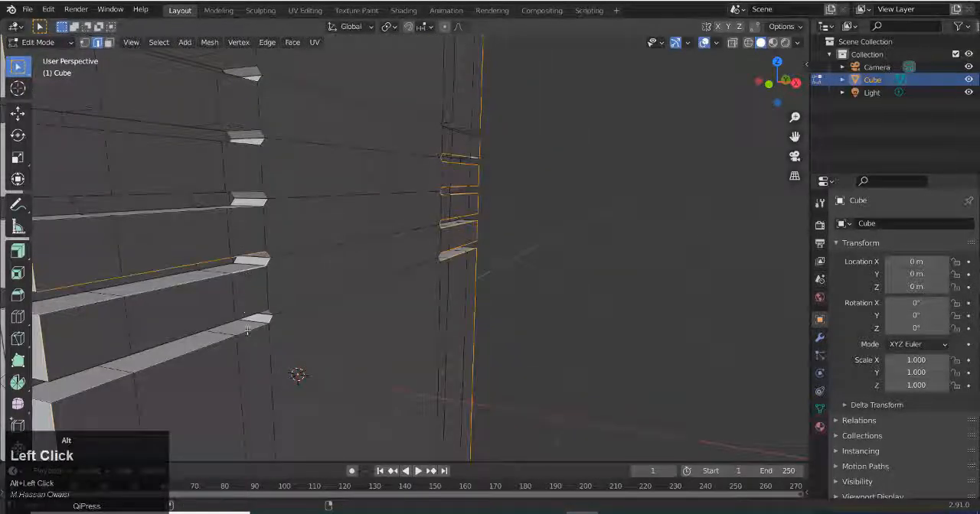
pyautogui.keyDown('alt'); pyautogui.click(248, 213); pyautogui.keyUp('alt')
pyautogui.keyDown('alt'); pyautogui.keyDown('shift'); pyautogui.click(431, 167); pyautogui.keyUp('shift'); pyautogui.keyUp('alt')
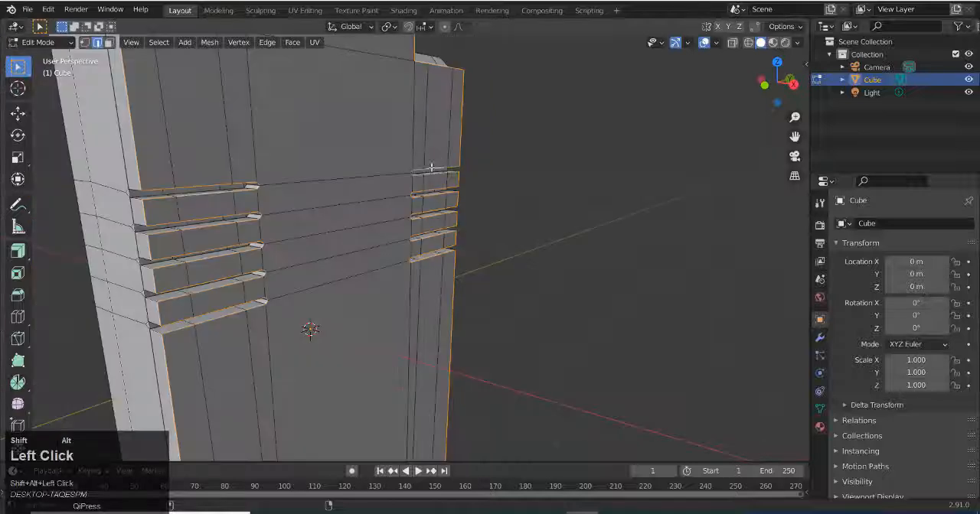
# Bevel the selected front edges about 0.09 m wide with one segment, leave Edit Mode and save the file
pyautogui.hotkey('ctrl', 'b')
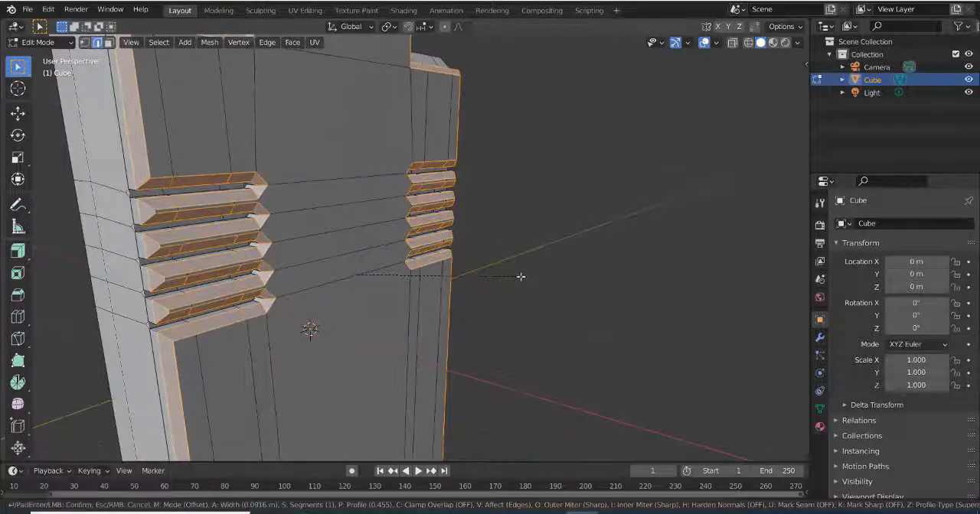
pyautogui.click(520, 277)
pyautogui.moveTo(519, 360); pyautogui.dragTo(494, 311, button='middle')
pyautogui.press('Tab')
pyautogui.scroll(-3, 457, 328)
pyautogui.hotkey('ctrl', 's')
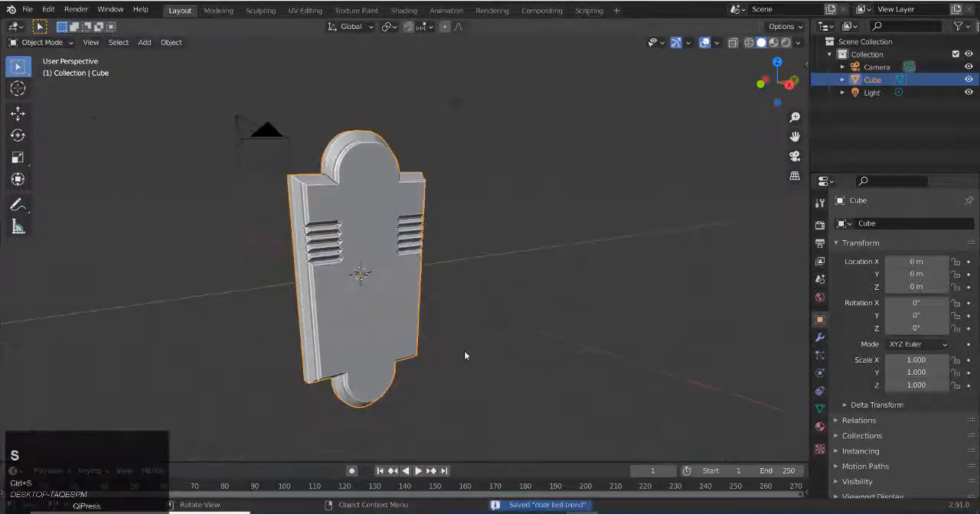
# Add a 32-vertex cylinder with 1 m radius and 2 m depth, and rotate it 90° about the Y axis
pyautogui.moveTo(464, 351); pyautogui.dragTo(447, 312, button='middle')
pyautogui.scroll(4, 409, 360)
pyautogui.scroll(-2, 414, 351)
pyautogui.hotkey('shift', 'a')
pyautogui.moveTo(429, 302)
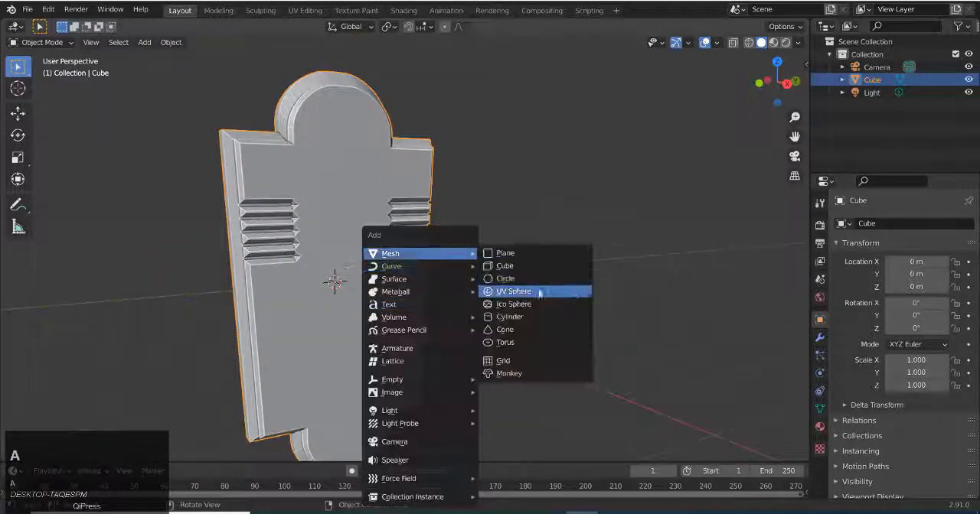
pyautogui.click(519, 312)
pyautogui.moveTo(519, 312); pyautogui.dragTo(463, 334, button='middle')
pyautogui.click(18, 136)
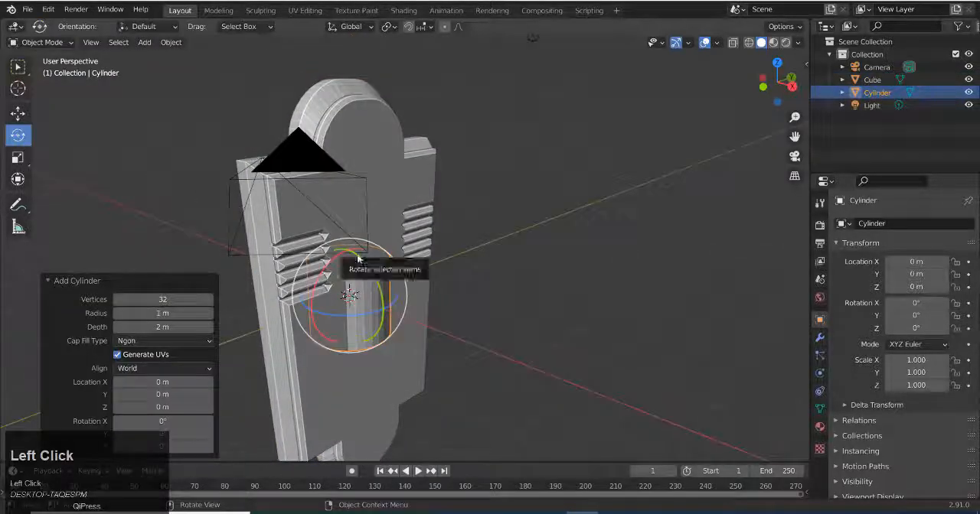
pyautogui.moveTo(358, 259); pyautogui.dragTo(377, 301)
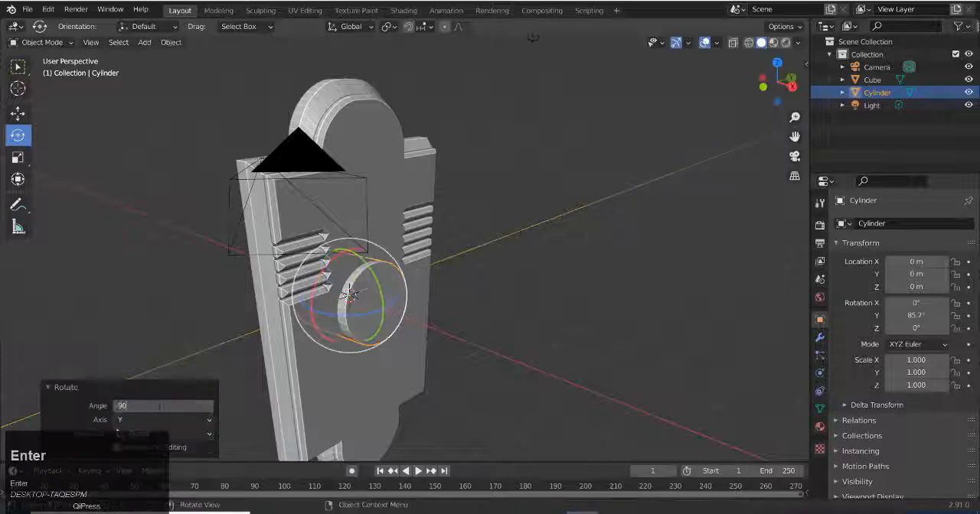
pyautogui.press('Return')
# Raise the cylinder about 1.35 m along Z to the level of the grooves and scale it uniformly to about 1.774
pyautogui.keyDown('alt'); pyautogui.moveTo(428, 306); pyautogui.dragTo(396, 304, button='middle'); pyautogui.keyUp('alt')
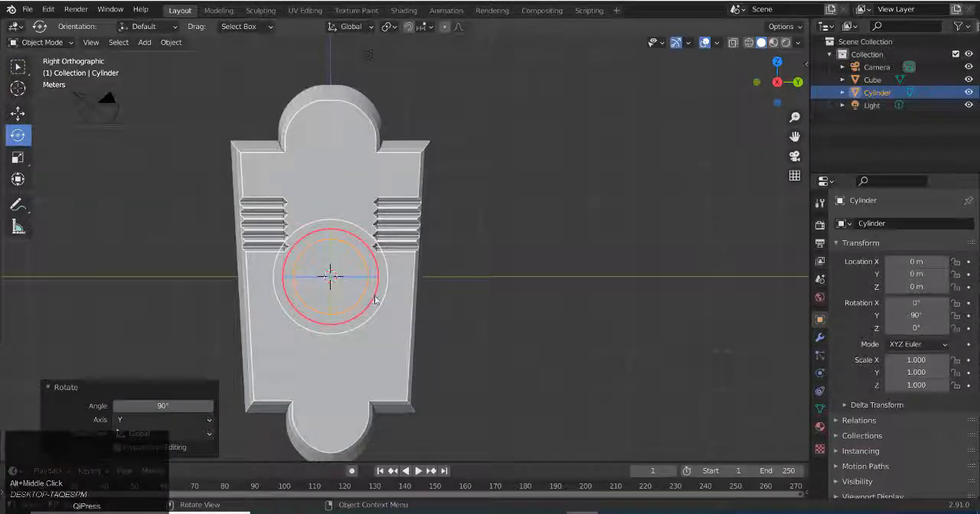
pyautogui.press('g')
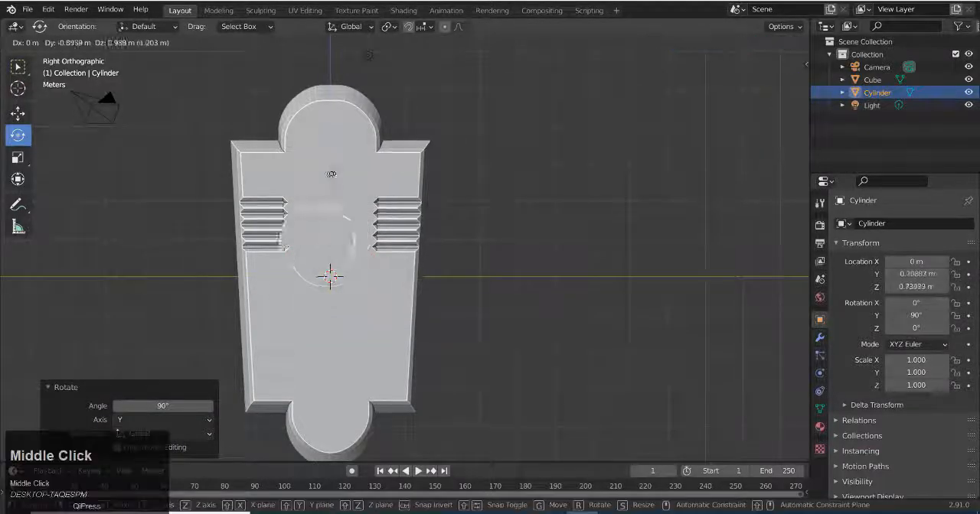
pyautogui.rightClick(331, 175)
pyautogui.press('g')
pyautogui.middleClick(329, 184)
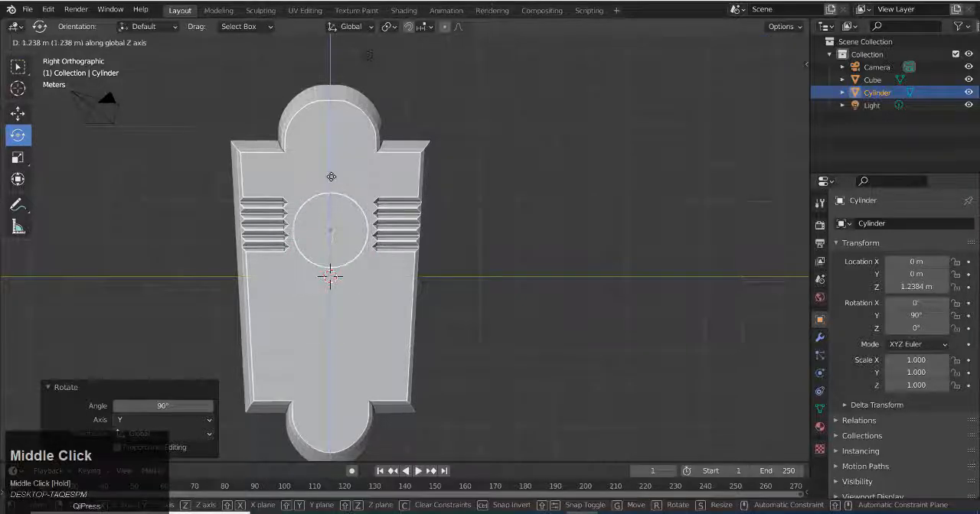
pyautogui.click(332, 173)
pyautogui.press('s')
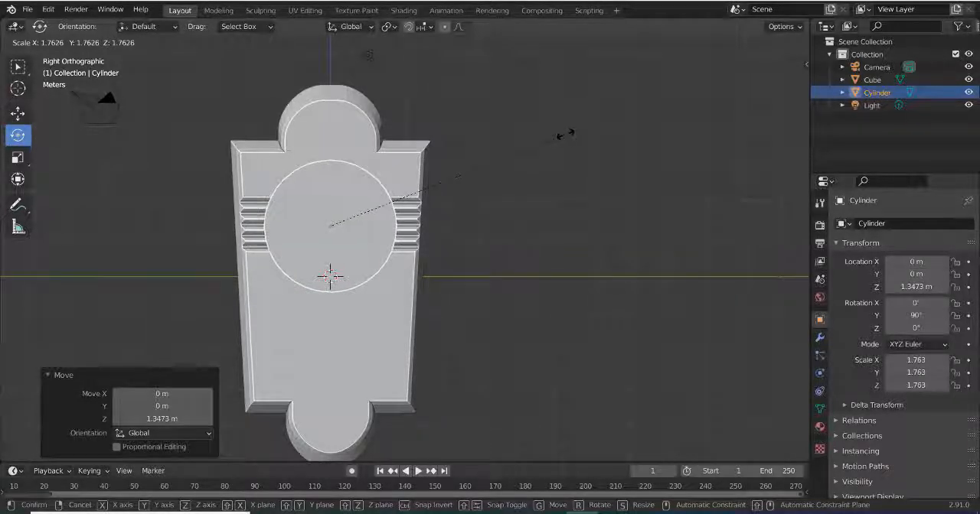
pyautogui.click(571, 133)
# Flatten the cylinder by scaling it to about 0.464 along the global X axis
pyautogui.moveTo(433, 238); pyautogui.dragTo(552, 261, button='middle')
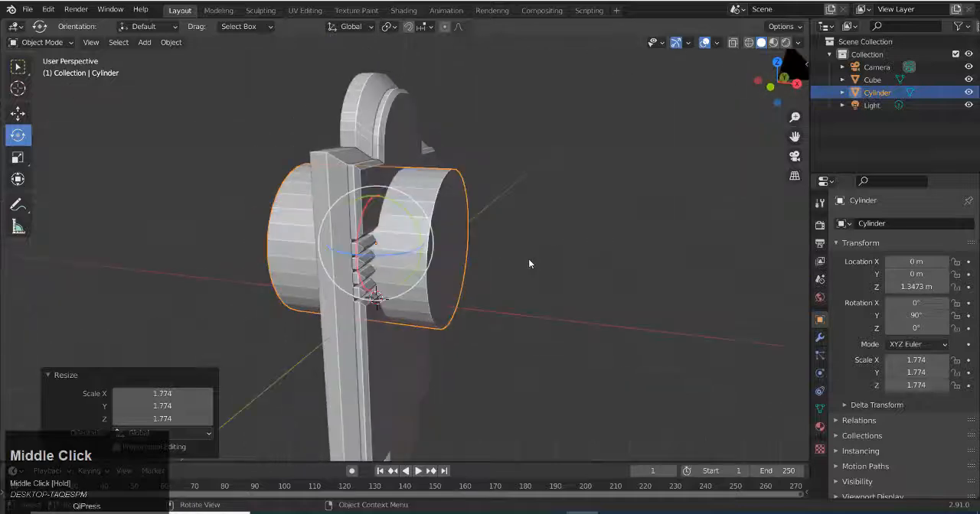
pyautogui.press('s')
pyautogui.middleClick(673, 256)
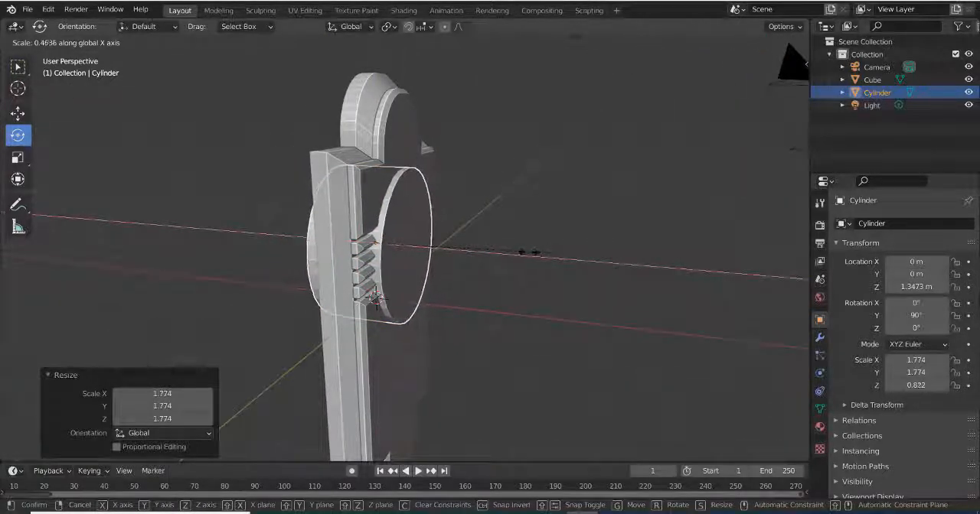
pyautogui.click(529, 251)
pyautogui.scroll(-2, 480, 316)
# Duplicate the cylinder, move the copy about 8.93 m behind the plate along negative X, and save the file
pyautogui.hotkey('shift', 'd')
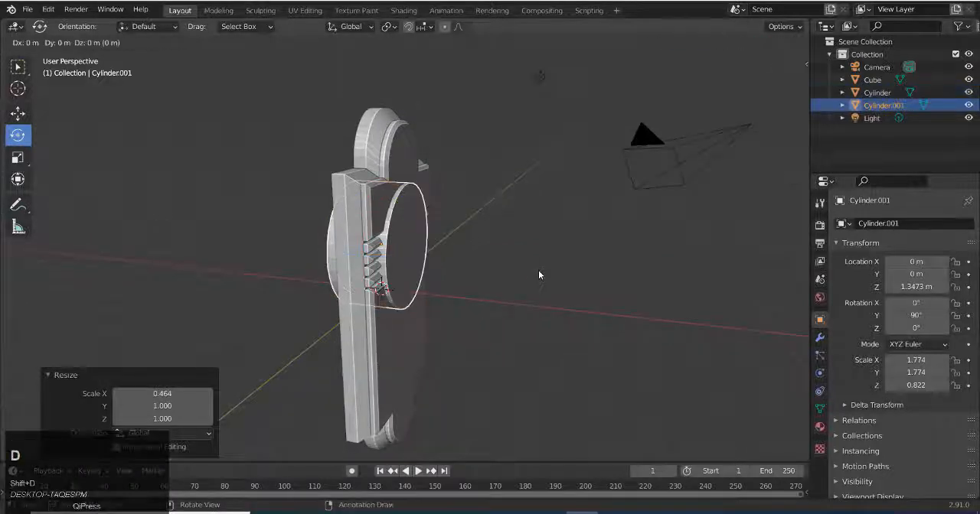
pyautogui.click(538, 273)
pyautogui.click(17, 113)
pyautogui.moveTo(435, 249); pyautogui.dragTo(192, 226)
pyautogui.moveTo(492, 304); pyautogui.dragTo(366, 179, button='middle')
pyautogui.scroll(2, 367, 178)
pyautogui.hotkey('ctrl', 's')
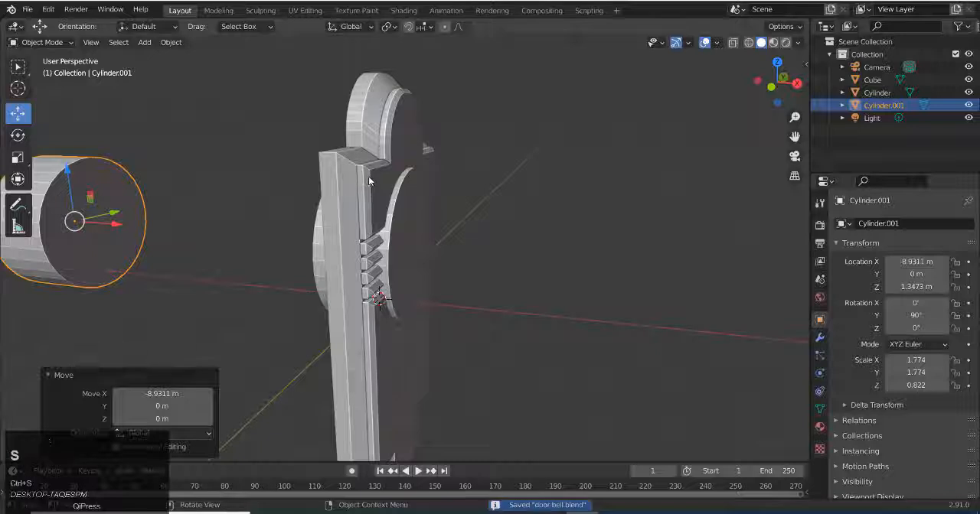
# Give the back plate a Boolean Difference modifier using the cylinder embedded in it, and apply the modifier
pyautogui.click(368, 178)
pyautogui.moveTo(407, 224); pyautogui.dragTo(659, 303, button='middle')
pyautogui.click(821, 341)
pyautogui.click(865, 223)
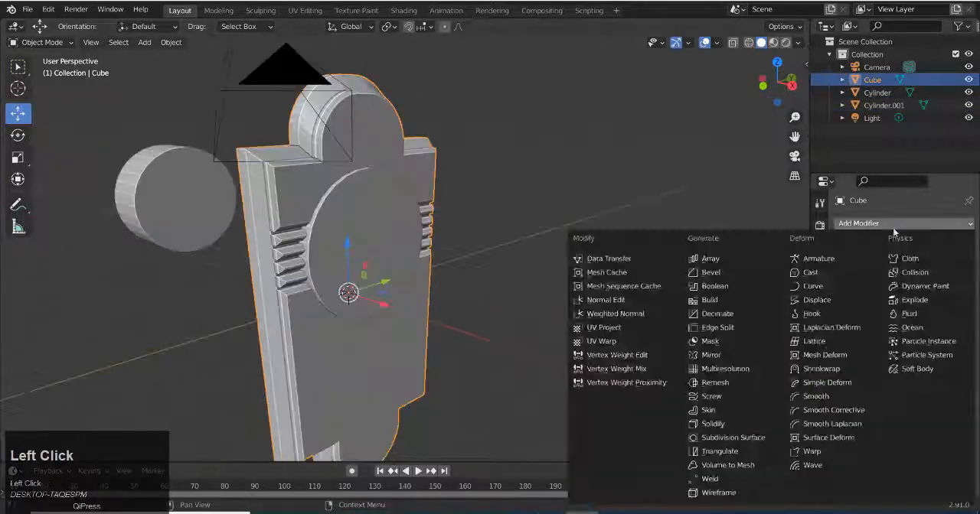
pyautogui.click(722, 287)
pyautogui.click(953, 296)
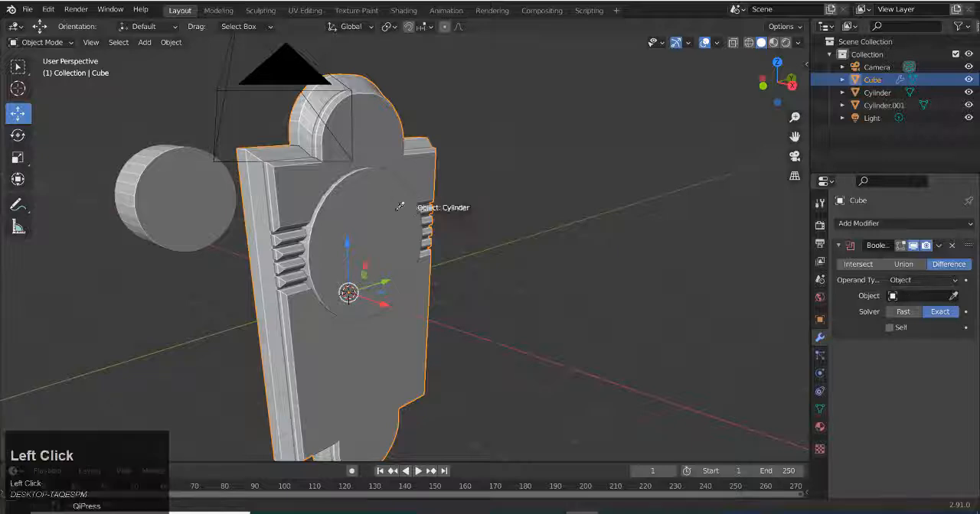
pyautogui.click(395, 207)
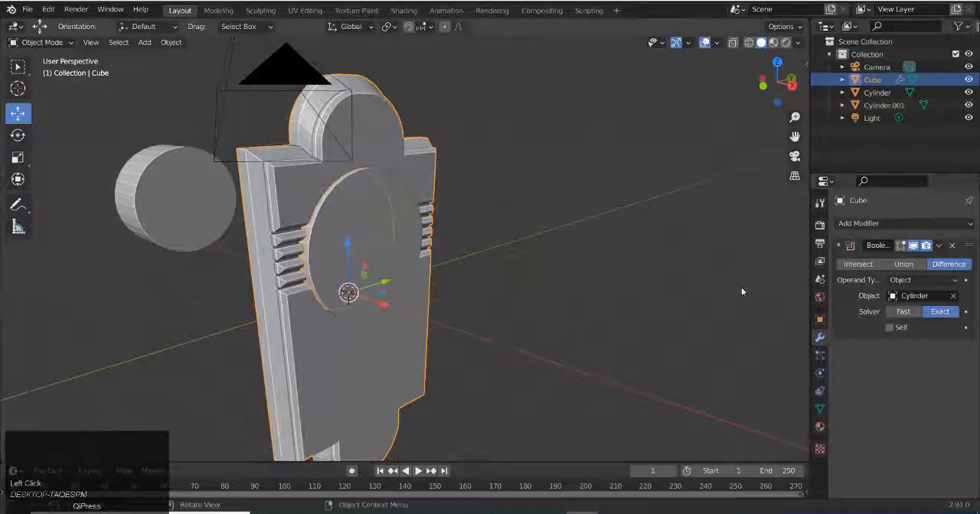
pyautogui.click(938, 245)
pyautogui.click(880, 257)
# Delete the cutting cylinder embedded in the plate
pyautogui.moveTo(466, 311); pyautogui.dragTo(414, 229, button='middle')
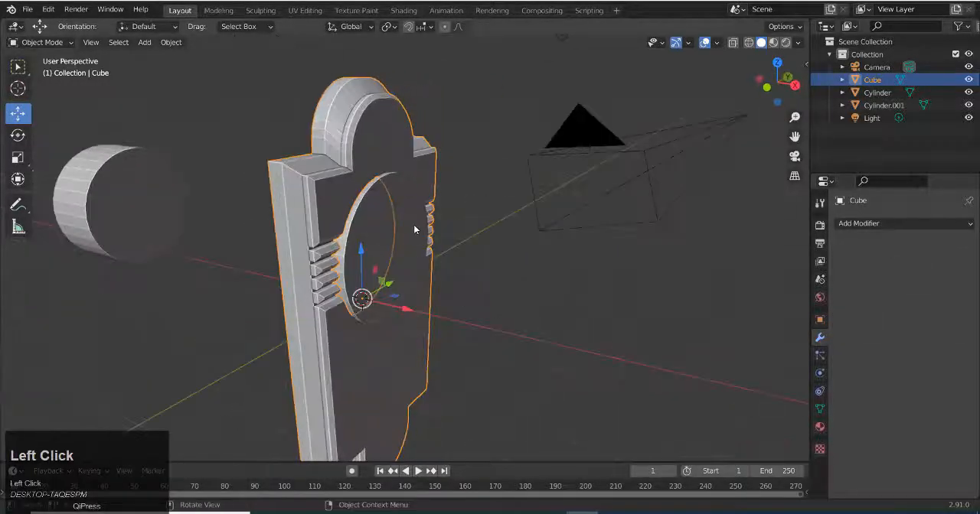
pyautogui.click(415, 230)
pyautogui.press('Delete')
# Add centred loop cuts to the inner wall of the plate's circular opening in Edit Mode
pyautogui.moveTo(465, 329); pyautogui.dragTo(429, 343, button='middle')
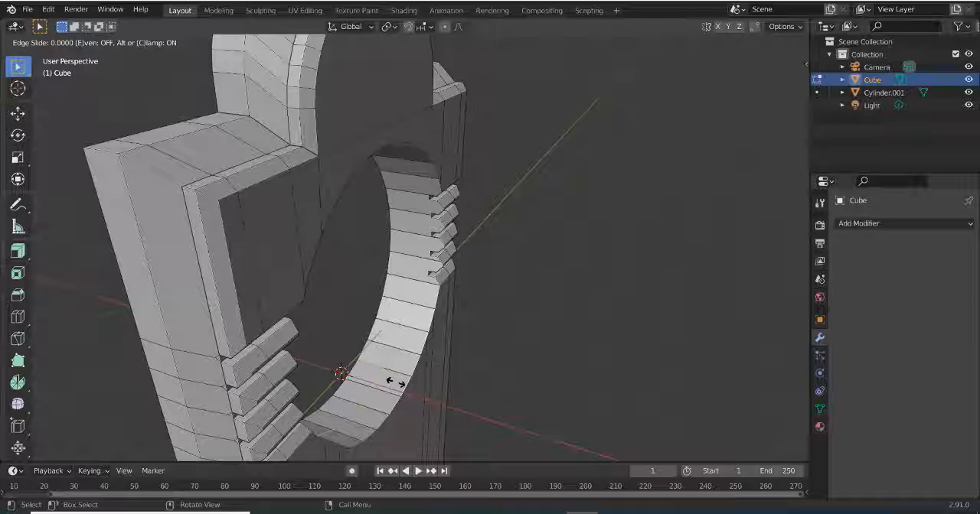
pyautogui.click(395, 382)
pyautogui.moveTo(396, 382); pyautogui.dragTo(306, 285, button='middle')
pyautogui.hotkey('ctrl', 'r')
pyautogui.click(345, 165)
pyautogui.click(345, 166)
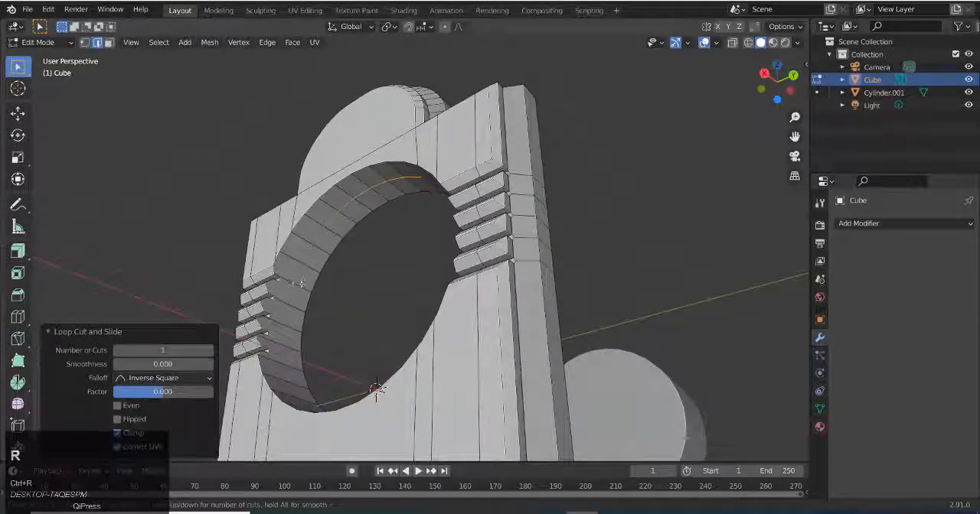
pyautogui.rightClick(396, 274)
# Connect the end vertices of the partial loop cuts across the opening's inner wall to complete the loop
pyautogui.moveTo(396, 273); pyautogui.dragTo(436, 253, button='middle')
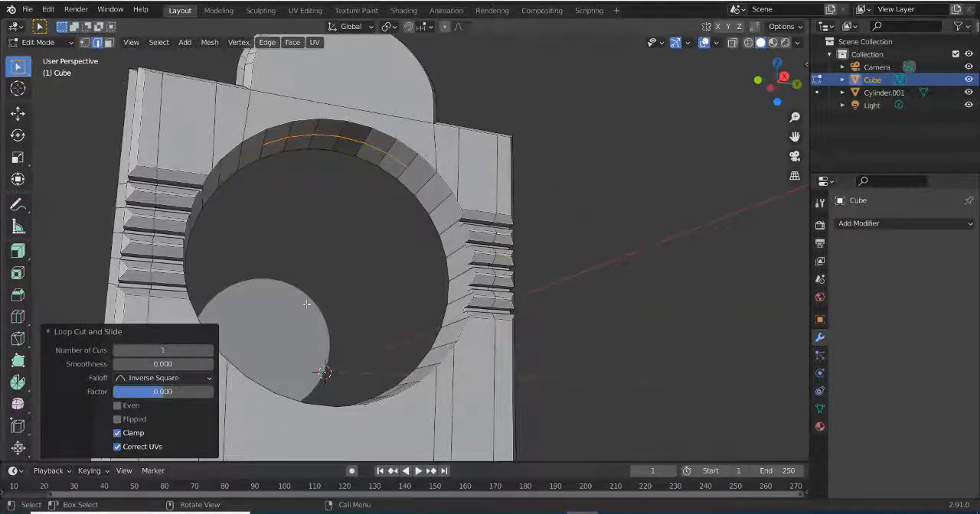
pyautogui.moveTo(331, 283); pyautogui.dragTo(347, 350, button='middle')
pyautogui.press('1')
pyautogui.scroll(2, 367, 387)
pyautogui.moveTo(378, 401); pyautogui.dragTo(403, 382, button='middle')
pyautogui.click(403, 427)
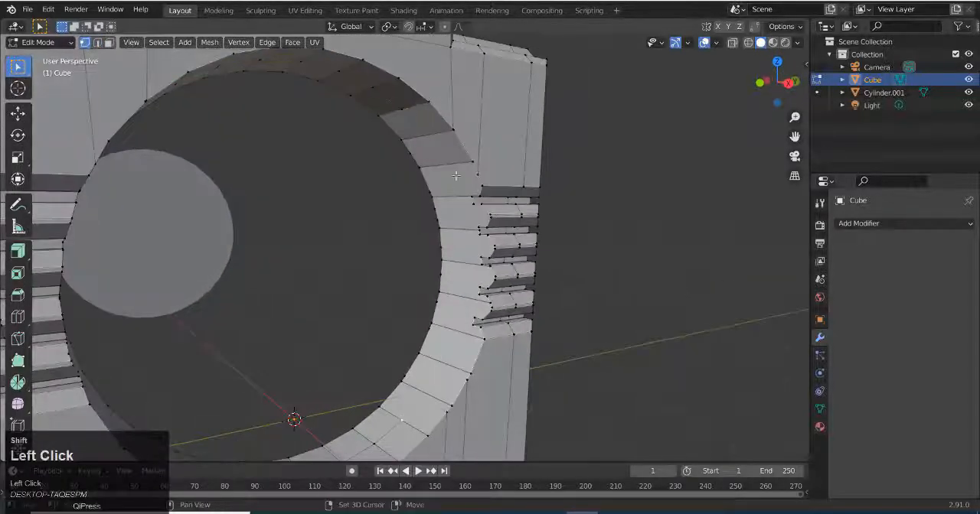
pyautogui.moveTo(426, 196); pyautogui.dragTo(339, 192, button='middle')
pyautogui.keyDown('shift'); pyautogui.click(340, 192); pyautogui.keyUp('shift')
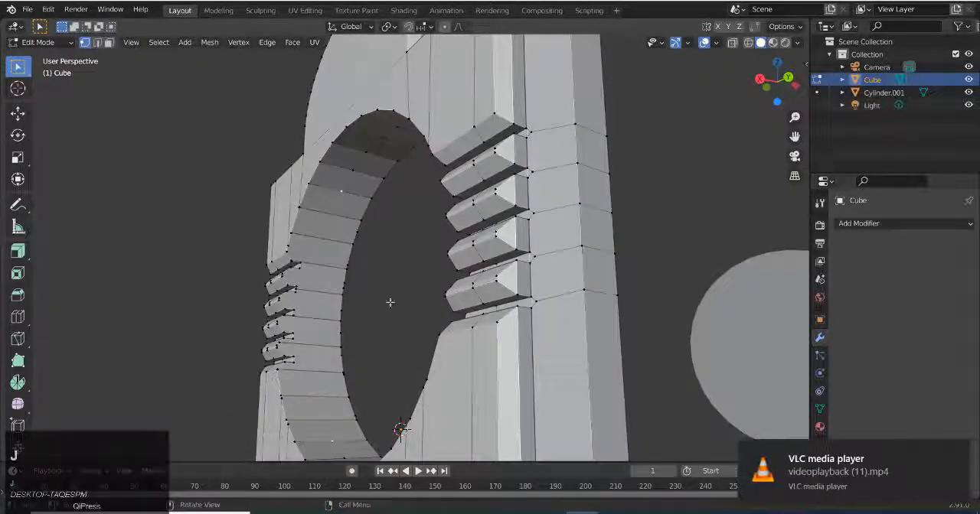
pyautogui.moveTo(390, 302); pyautogui.dragTo(422, 355, button='middle')
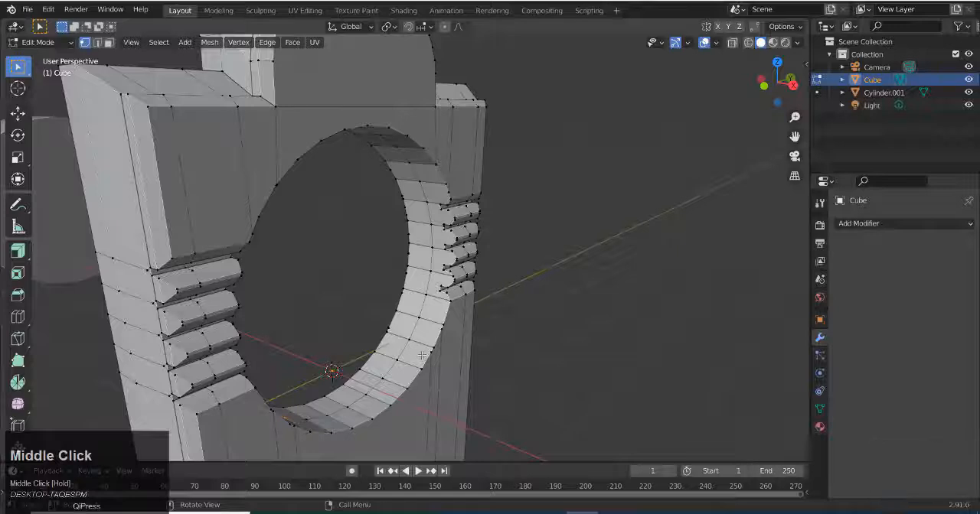
# Select the edge loop around the opening's inner wall and move it about 0.177 m along X
pyautogui.press('2')
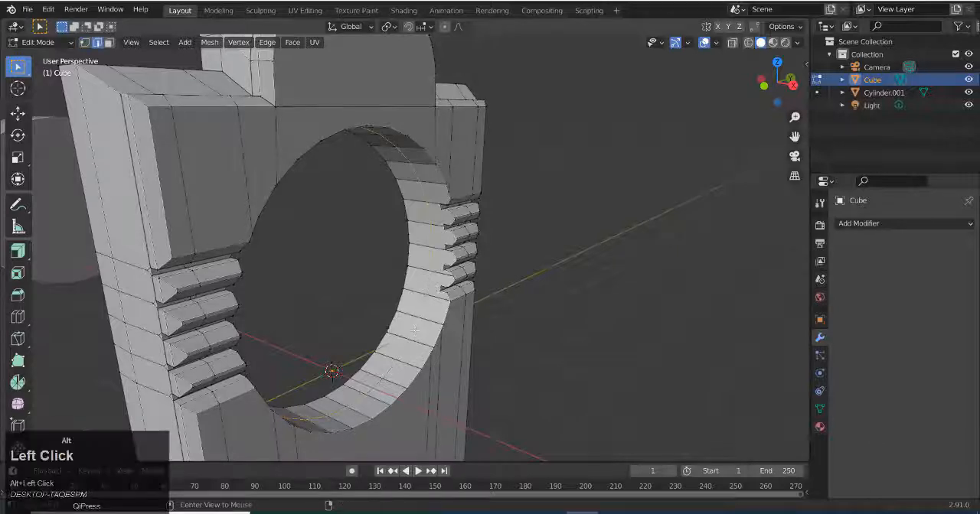
pyautogui.click(23, 116)
pyautogui.moveTo(413, 274); pyautogui.dragTo(435, 285, button='middle')
pyautogui.moveTo(393, 288); pyautogui.dragTo(403, 293)
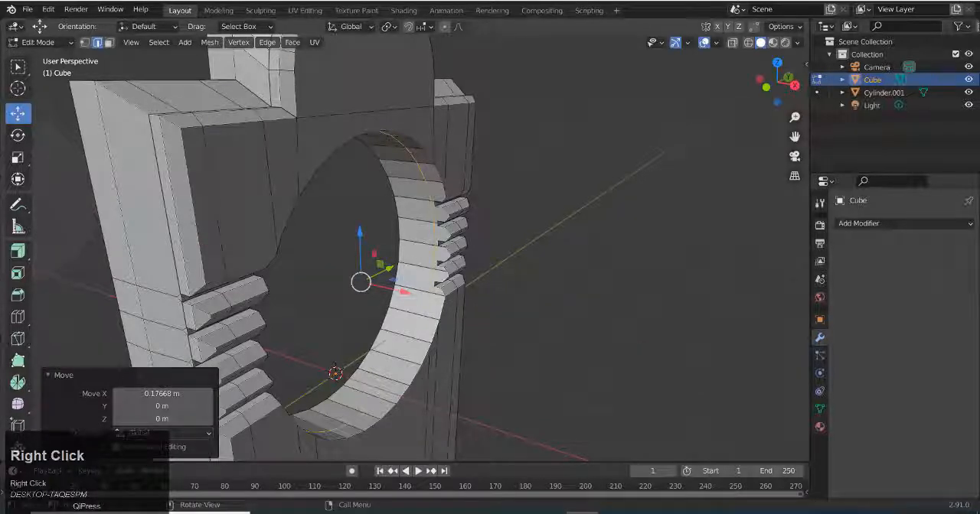
pyautogui.press('s')
pyautogui.rightClick(430, 322)
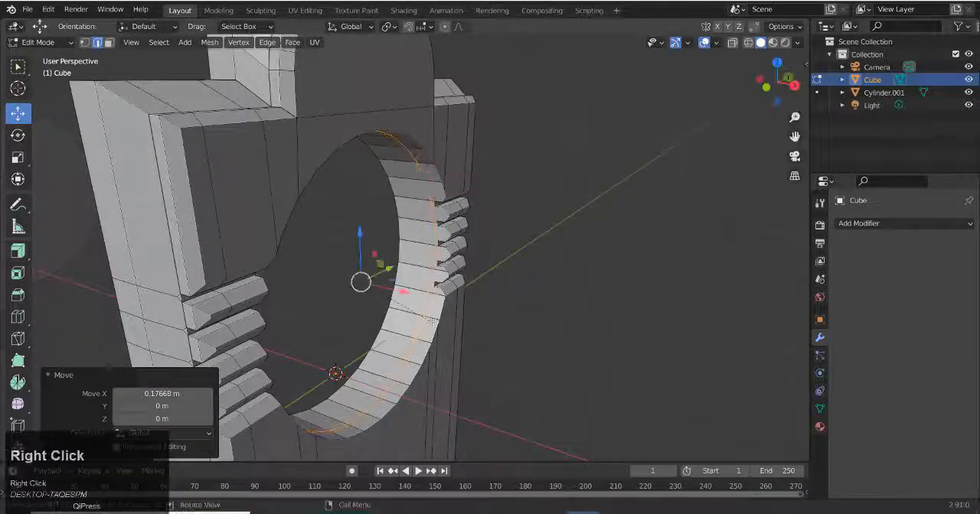
# Reposition the edge loop on the opening's inner wall along X, finishing with a shift of about 0.121 m
pyautogui.moveTo(401, 291); pyautogui.dragTo(378, 285)
pyautogui.hotkey('ctrl', 'b')
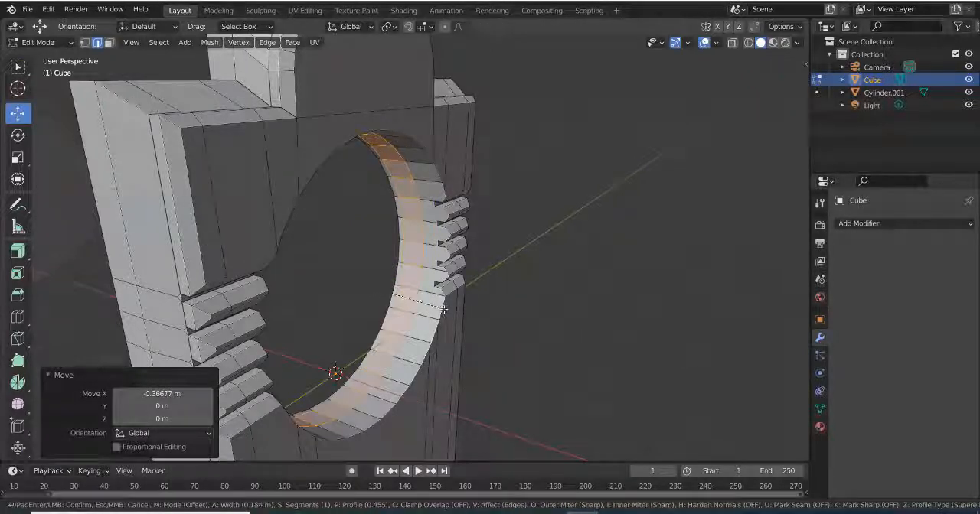
pyautogui.click(444, 308)
pyautogui.moveTo(444, 309); pyautogui.dragTo(404, 293)
pyautogui.keyDown('alt'); pyautogui.click(419, 285); pyautogui.keyUp('alt')
# Select the front face loop of the opening's inner wall and extrude it toward the hole's centre to form an inner ring
pyautogui.scroll(-2, 477, 357)
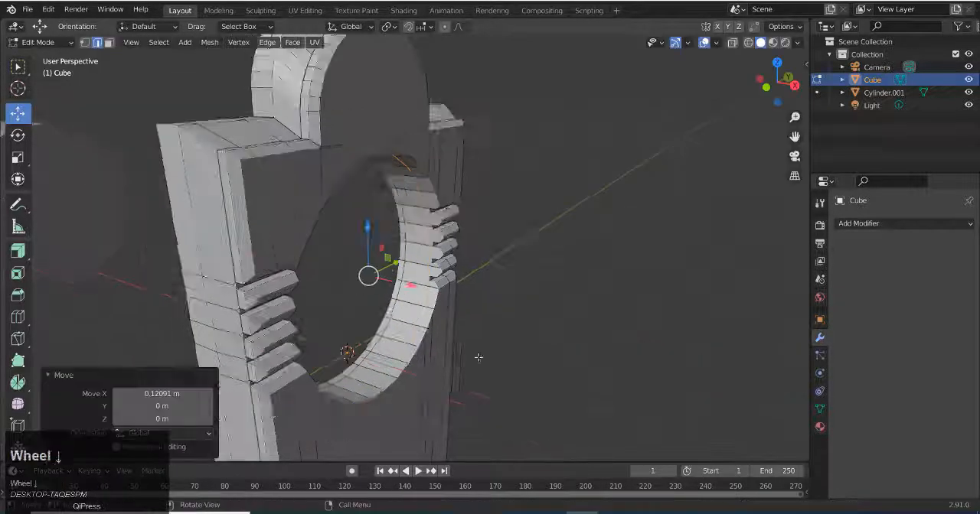
pyautogui.moveTo(477, 356); pyautogui.dragTo(457, 353, button='middle')
pyautogui.scroll(2, 410, 344)
pyautogui.press('3')
pyautogui.keyDown('alt'); pyautogui.click(414, 344); pyautogui.keyUp('alt')
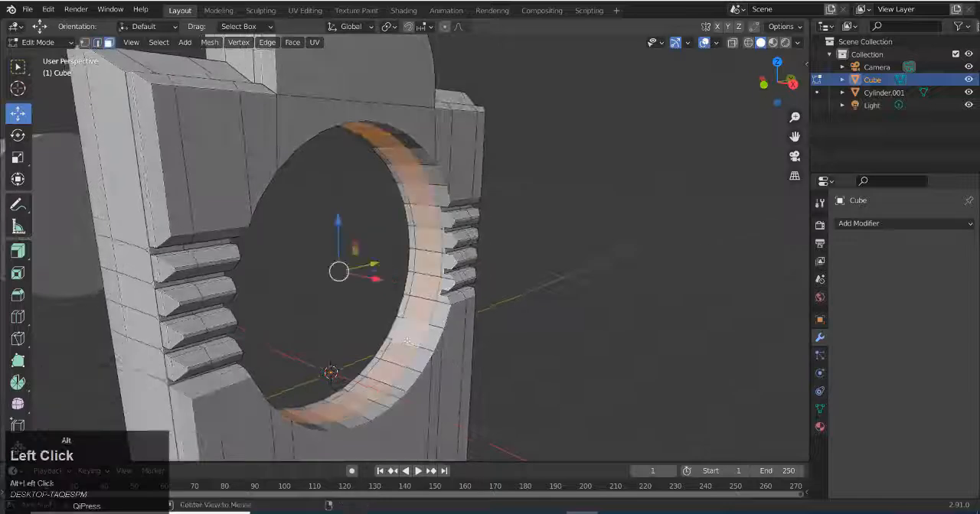
pyautogui.scroll(-1, 512, 400)
pyautogui.moveTo(512, 400); pyautogui.dragTo(452, 359, button='middle')
pyautogui.scroll(3, 460, 357)
pyautogui.click(18, 250)
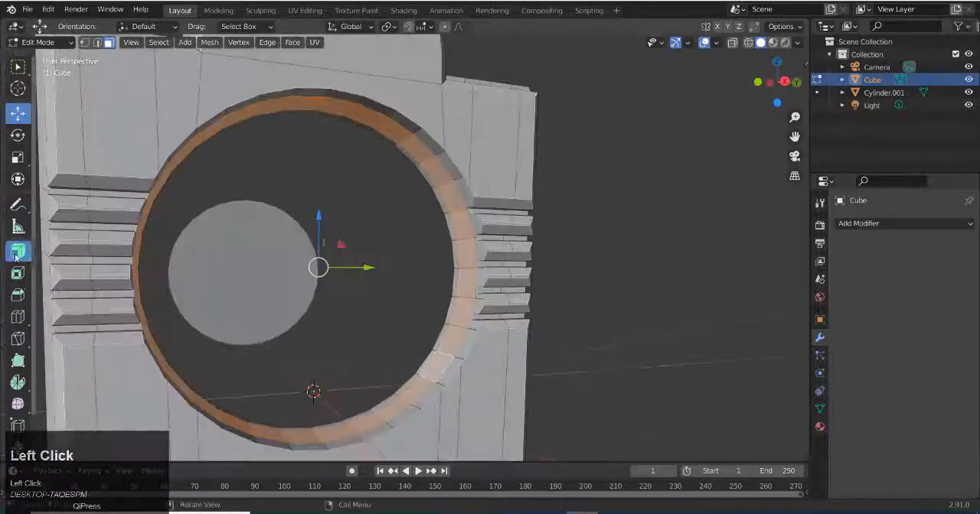
pyautogui.moveTo(250, 245); pyautogui.dragTo(253, 234)
pyautogui.moveTo(252, 234)
pyautogui.mouseDown(button='middle')
pyautogui.moveTo(332, 254)
pyautogui.moveTo(321, 221)
pyautogui.moveTo(348, 229)
pyautogui.moveTo(258, 232)
pyautogui.mouseUp(button='middle')
pyautogui.moveTo(258, 232); pyautogui.dragTo(260, 219)
# Select the inner ring's front face loop and extrude it forward
pyautogui.keyDown('alt'); pyautogui.click(256, 130); pyautogui.keyUp('alt')
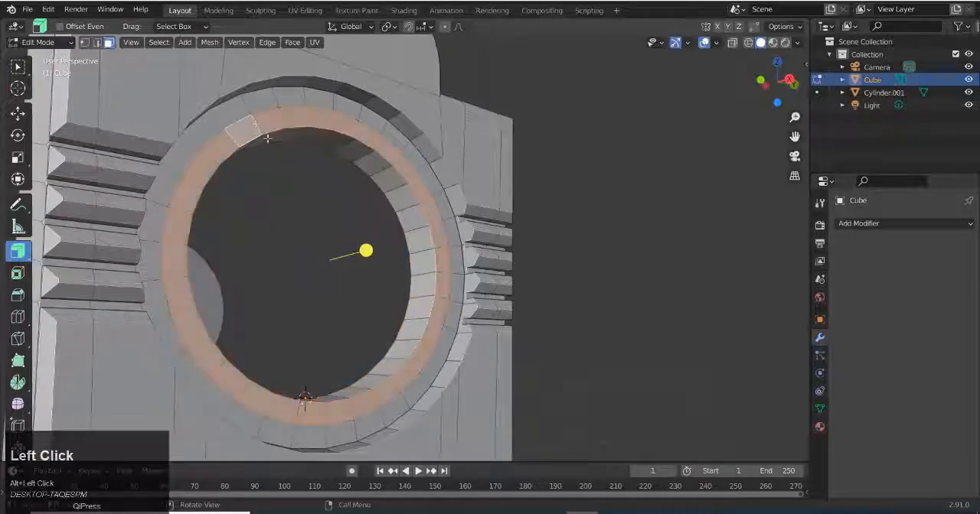
pyautogui.moveTo(448, 191); pyautogui.dragTo(501, 215, button='middle')
pyautogui.press('e')
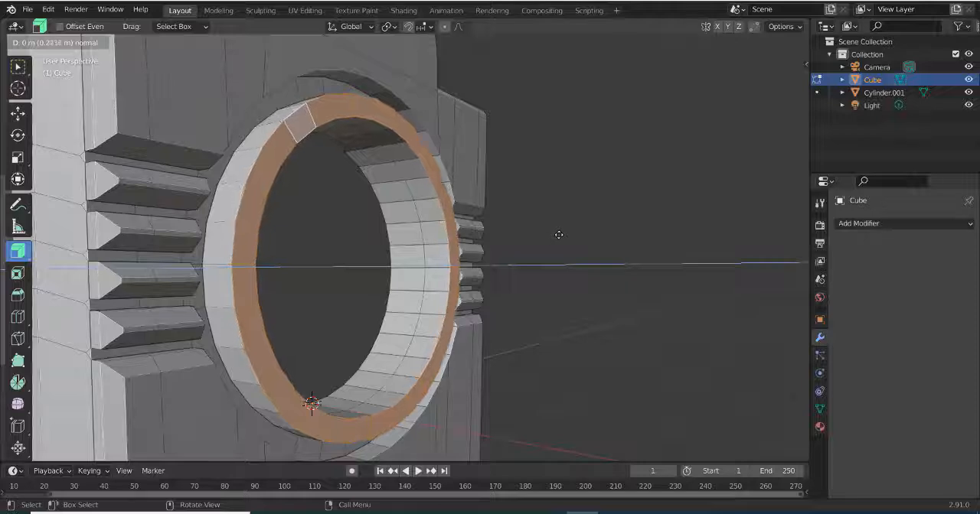
pyautogui.click(559, 235)
# Round the raised ring's inner and outer front edge loops with a bevel about 0.093 m wide and 6 segments
pyautogui.moveTo(545, 234); pyautogui.dragTo(517, 236, button='middle')
pyautogui.press('2')
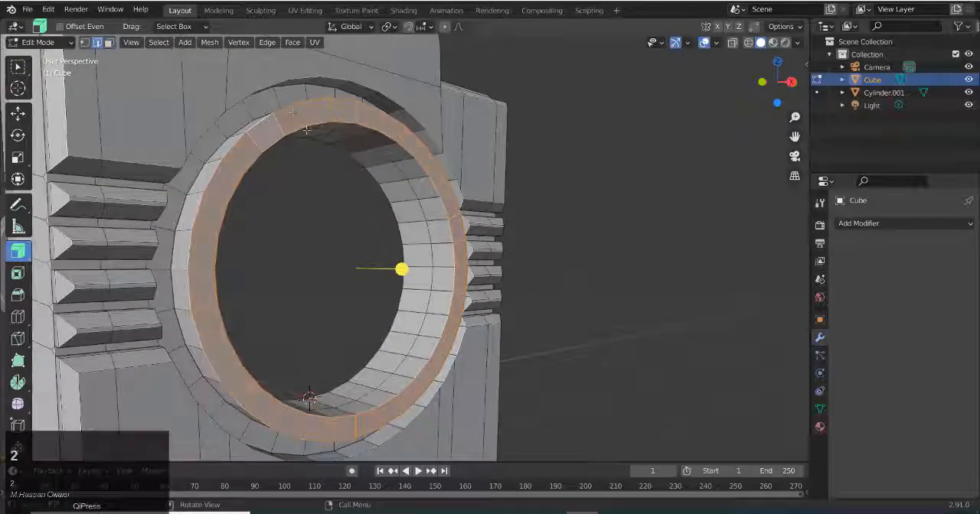
pyautogui.press('w')
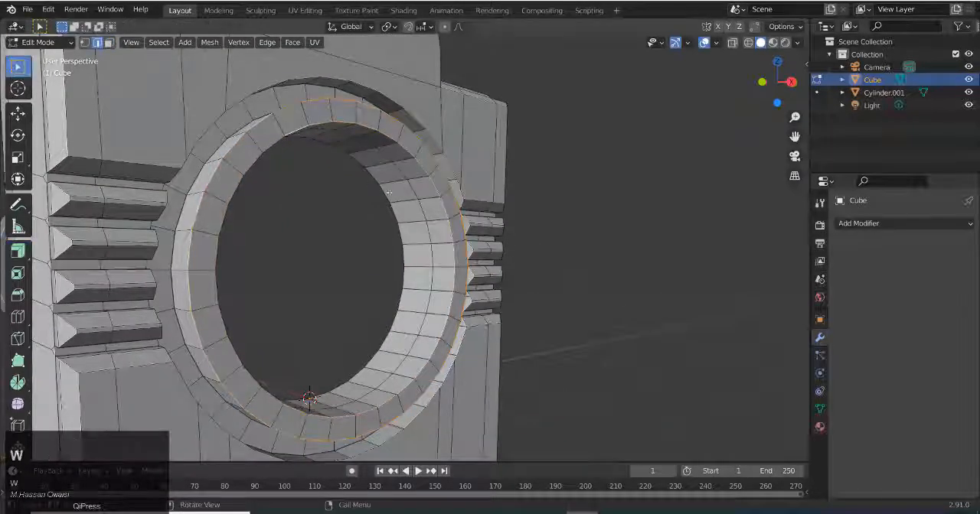
pyautogui.hotkey('ctrl', 'b')
pyautogui.scroll(3, 514, 246)
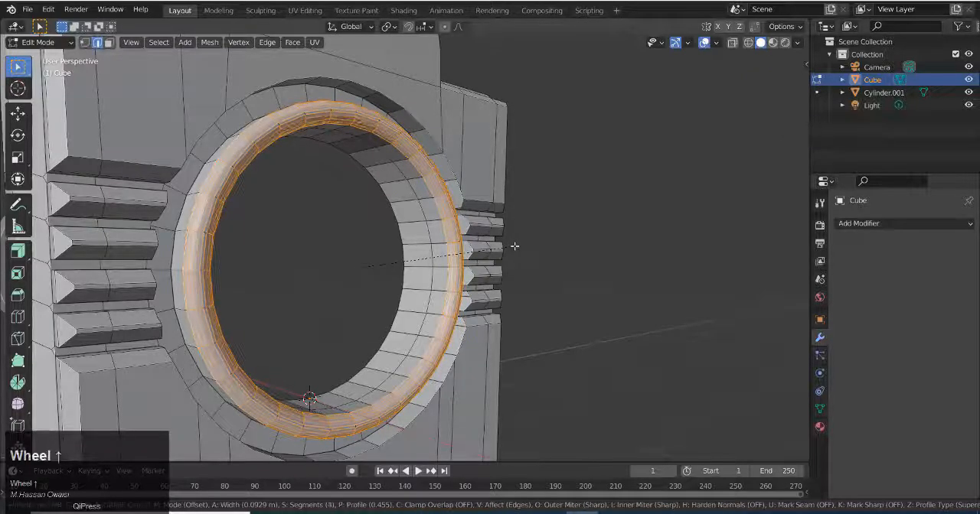
pyautogui.scroll(1, 514, 245)
pyautogui.click(515, 245)
pyautogui.moveTo(515, 245); pyautogui.dragTo(384, 265, button='middle')
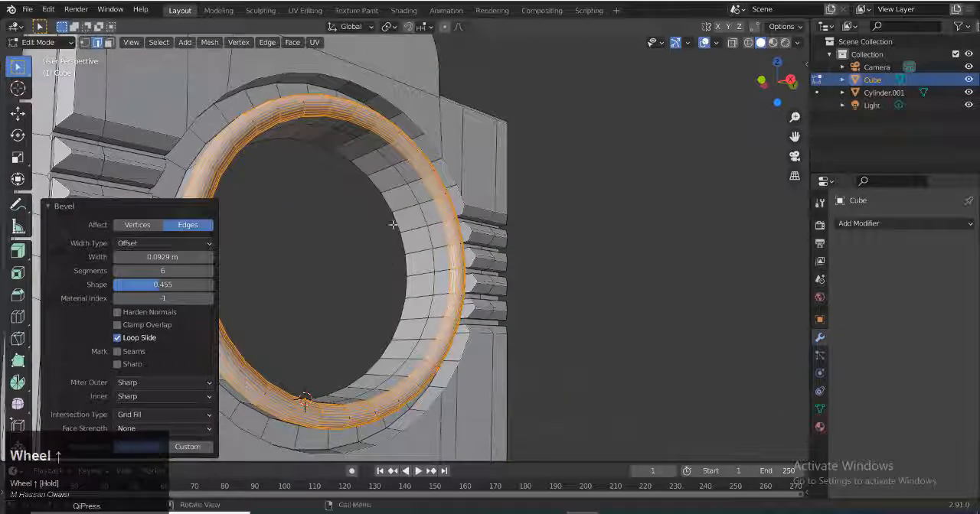
# Select the inner wall's face loop just behind the rounded ring and extrude it with a 0.0588 m offset
pyautogui.keyDown('alt'); pyautogui.click(434, 235); pyautogui.keyUp('alt')
pyautogui.click(18, 251)
pyautogui.moveTo(285, 230); pyautogui.dragTo(276, 222)
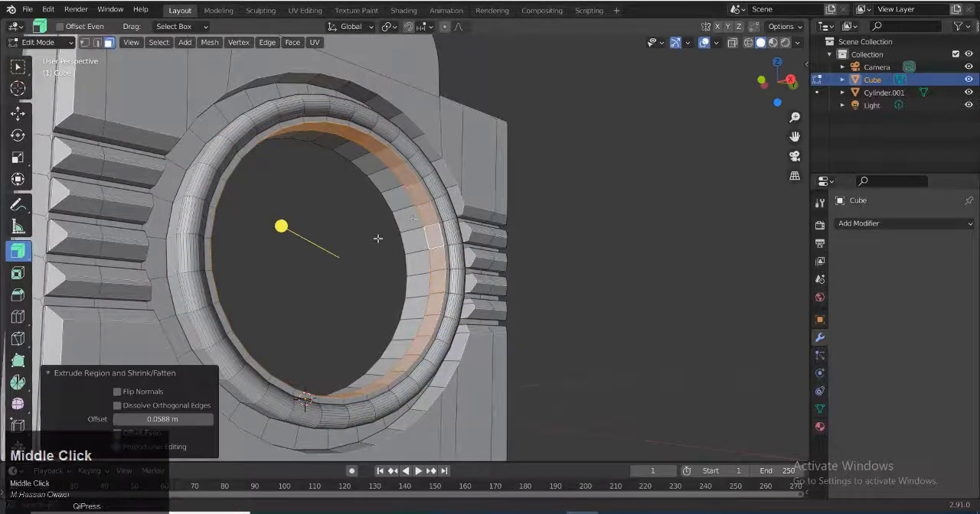
# Bevel the stepped edge loop just outside the rounded ring about 0.038 m wide with 4 segments
pyautogui.moveTo(378, 236); pyautogui.dragTo(282, 73, button='middle')
pyautogui.press('w')
pyautogui.press('2')
pyautogui.keyDown('alt'); pyautogui.click(309, 95); pyautogui.keyUp('alt')
pyautogui.scroll(4, 283, 74)
pyautogui.hotkey('ctrl', 'b')
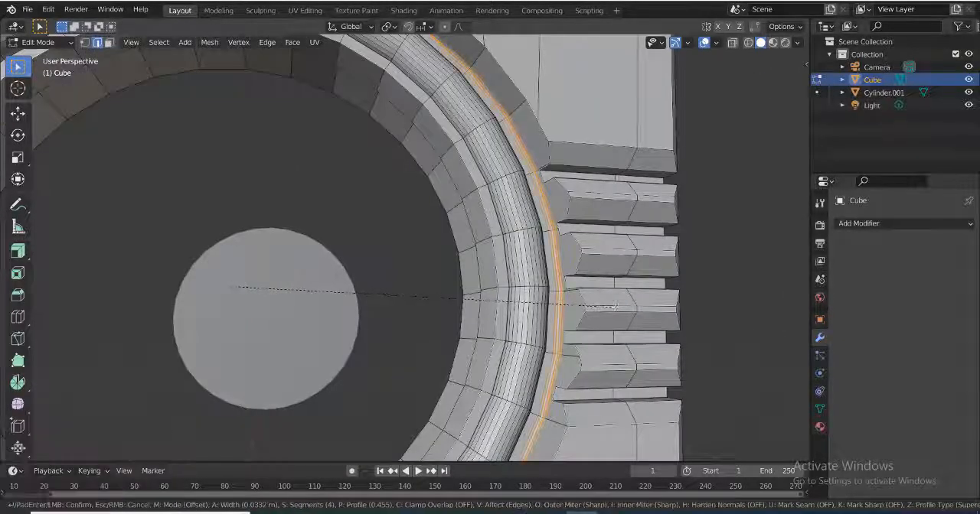
pyautogui.click(617, 308)
pyautogui.scroll(-4, 459, 277)
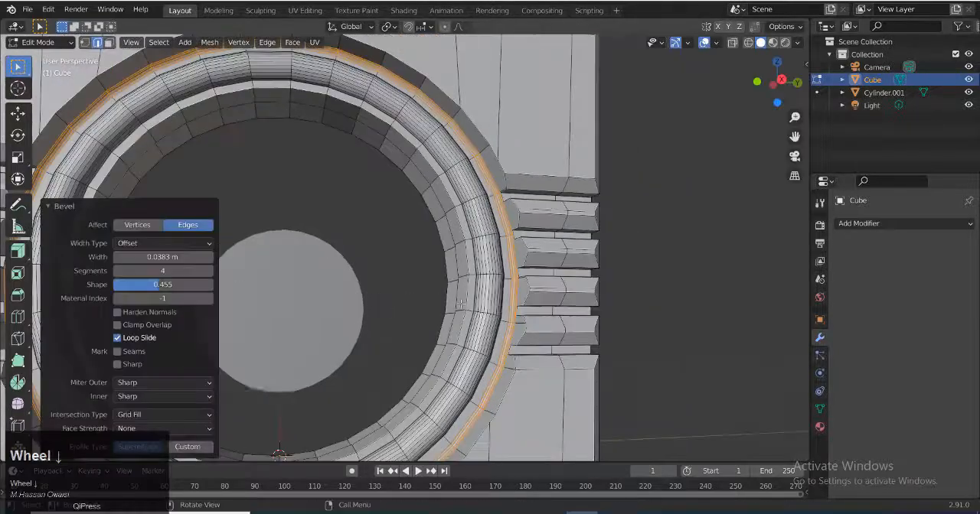
# Select the upper rim edges of the circular opening on the plate's front face
pyautogui.moveTo(417, 268); pyautogui.dragTo(452, 308, button='middle')
pyautogui.scroll(-1, 452, 307)
pyautogui.moveTo(329, 367); pyautogui.dragTo(390, 287, button='middle')
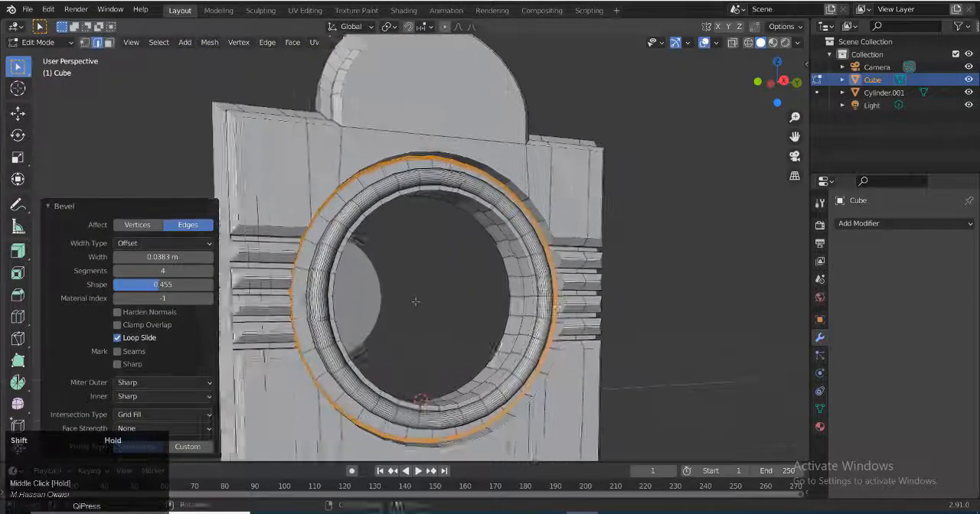
pyautogui.scroll(3, 394, 282)
pyautogui.keyDown('alt'); pyautogui.click(491, 84); pyautogui.keyUp('alt')
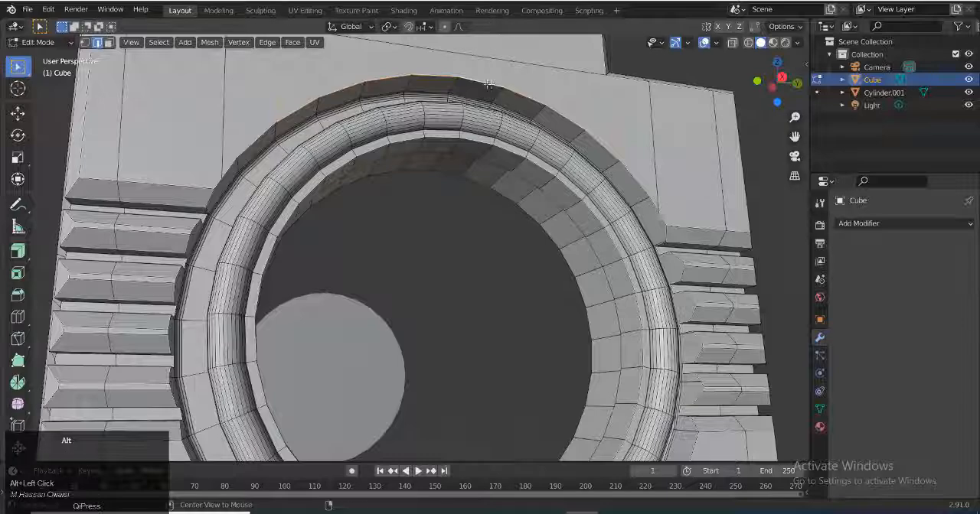
pyautogui.keyDown('alt'); pyautogui.keyDown('shift'); pyautogui.click(481, 111); pyautogui.keyUp('shift'); pyautogui.keyUp('alt')
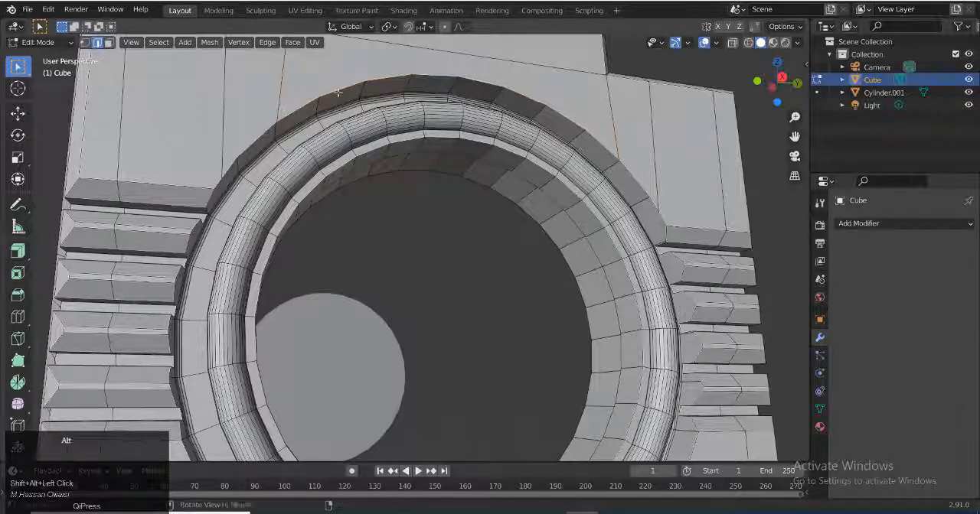
pyautogui.scroll(1, 619, 106)
pyautogui.moveTo(618, 106); pyautogui.dragTo(597, 192, button='middle')
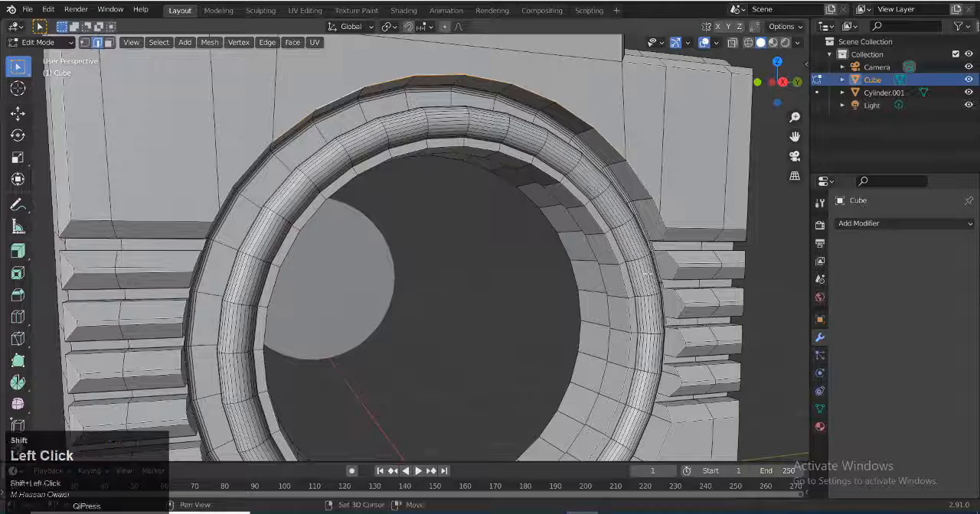
pyautogui.moveTo(226, 197); pyautogui.dragTo(189, 209, button='middle')
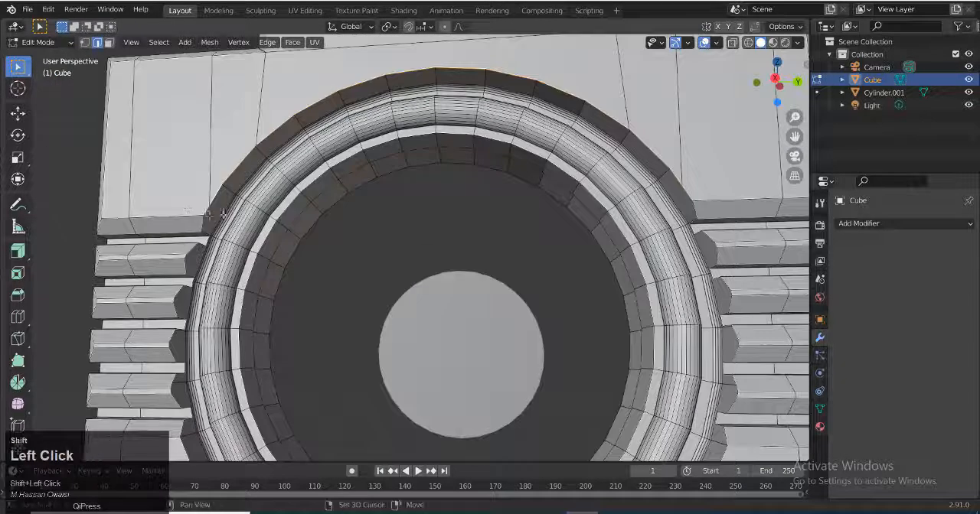
# Add the lower rim edges of the plate's circular opening to the edge selection
pyautogui.moveTo(240, 256); pyautogui.dragTo(396, 269, button='middle')
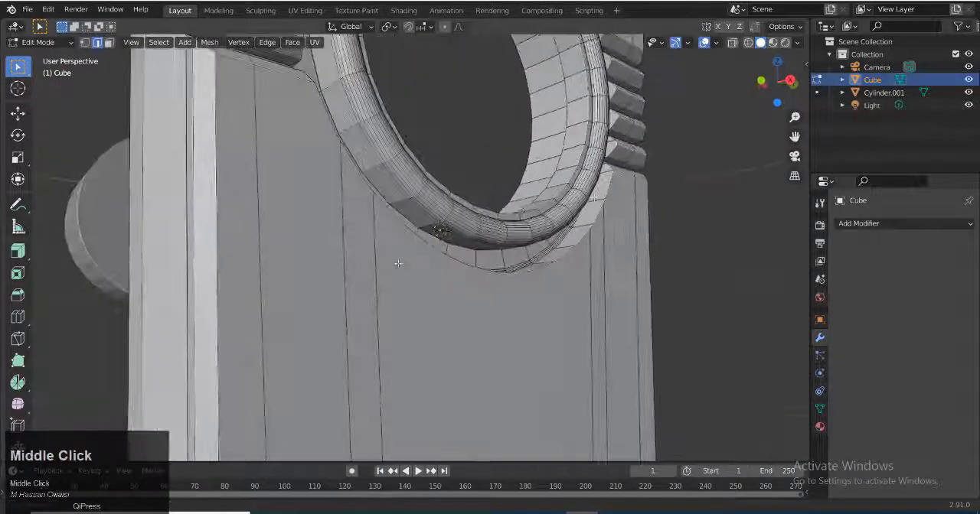
pyautogui.click(617, 201)
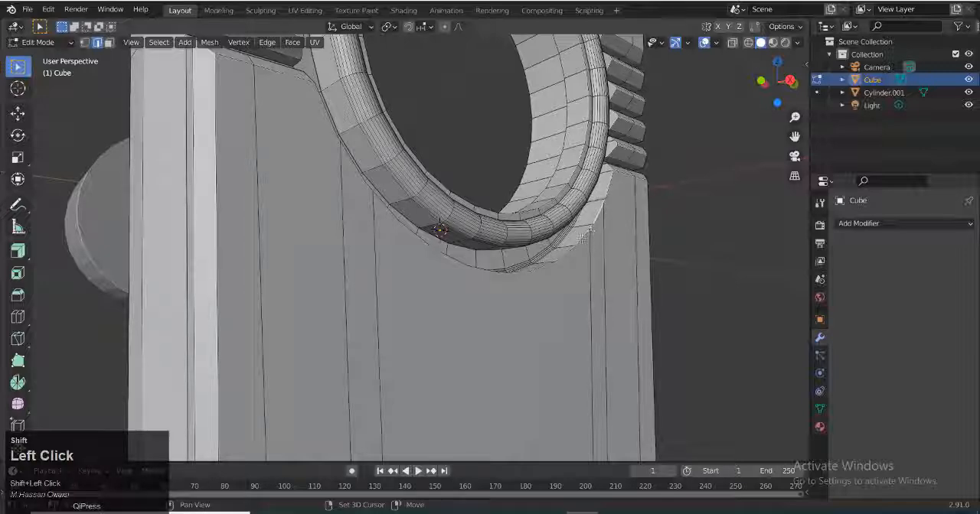
pyautogui.keyDown('shift'); pyautogui.click(548, 266); pyautogui.keyUp('shift')
pyautogui.moveTo(520, 305); pyautogui.dragTo(387, 343, button='middle')
pyautogui.keyDown('shift'); pyautogui.click(462, 301); pyautogui.keyUp('shift')
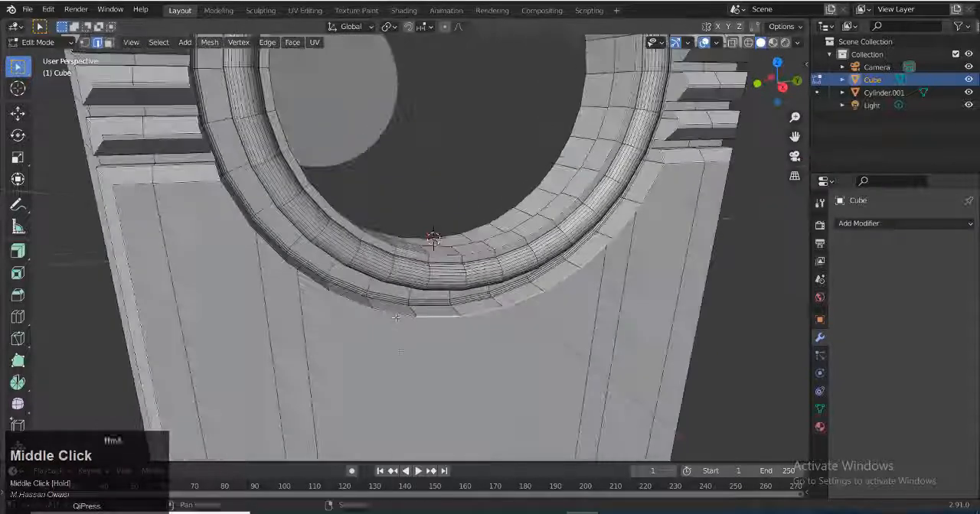
pyautogui.keyDown('shift'); pyautogui.click(354, 306); pyautogui.keyUp('shift')
pyautogui.scroll(2, 261, 310)
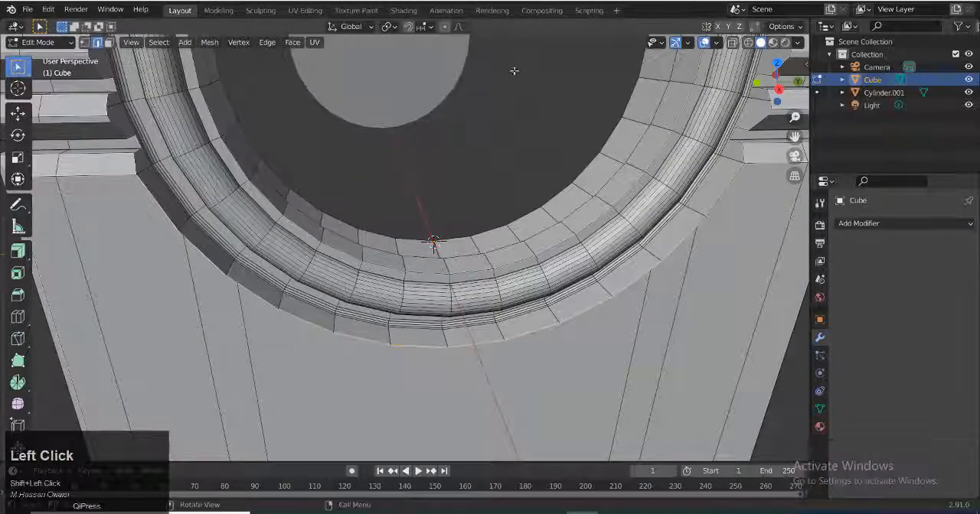
# Add the remaining rim edges of the opening in wireframe display, and return to solid shading
pyautogui.click(748, 46)
pyautogui.scroll(-3, 562, 175)
pyautogui.moveTo(562, 176)
pyautogui.mouseDown(button='middle')
pyautogui.moveTo(573, 212)
pyautogui.moveTo(431, 221)
pyautogui.mouseUp(button='middle')
pyautogui.scroll(4, 578, 216)
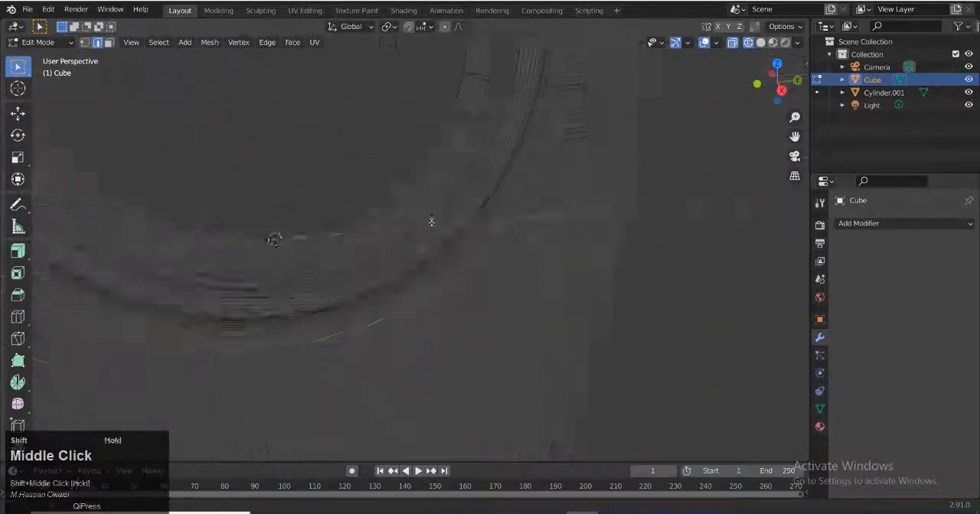
pyautogui.moveTo(513, 222)
pyautogui.mouseDown(button='middle')
pyautogui.moveTo(536, 244)
pyautogui.moveTo(545, 225)
pyautogui.moveTo(446, 209)
pyautogui.moveTo(525, 225)
pyautogui.mouseUp(button='middle')
pyautogui.keyDown('shift'); pyautogui.click(518, 227); pyautogui.keyUp('shift')
pyautogui.click(760, 43)
pyautogui.moveTo(495, 350); pyautogui.dragTo(476, 328, button='middle')
# Try a one-segment bevel about 0.169 m wide on the opening's rim edges, undo it, and cancel a second bevel
pyautogui.hotkey('ctrl', 'b')
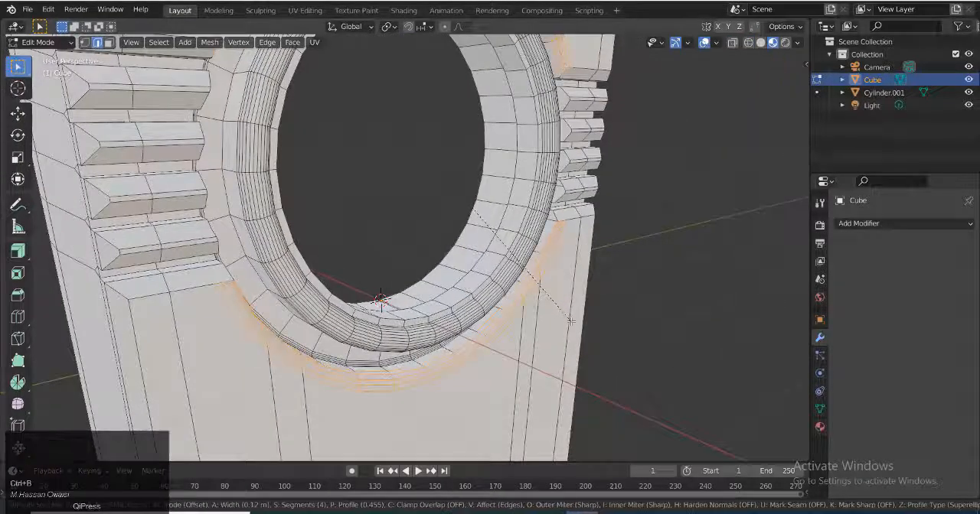
pyautogui.scroll(-2, 570, 322)
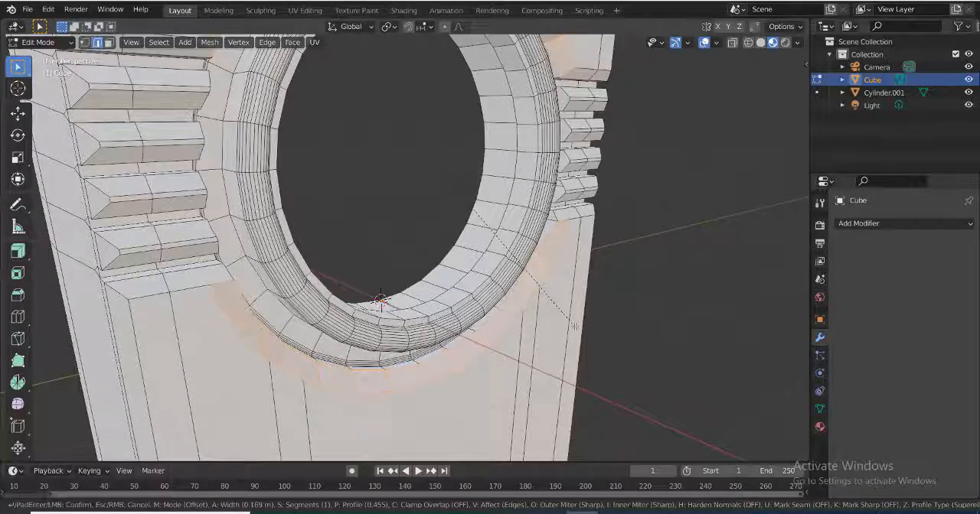
pyautogui.click(575, 327)
pyautogui.click(760, 43)
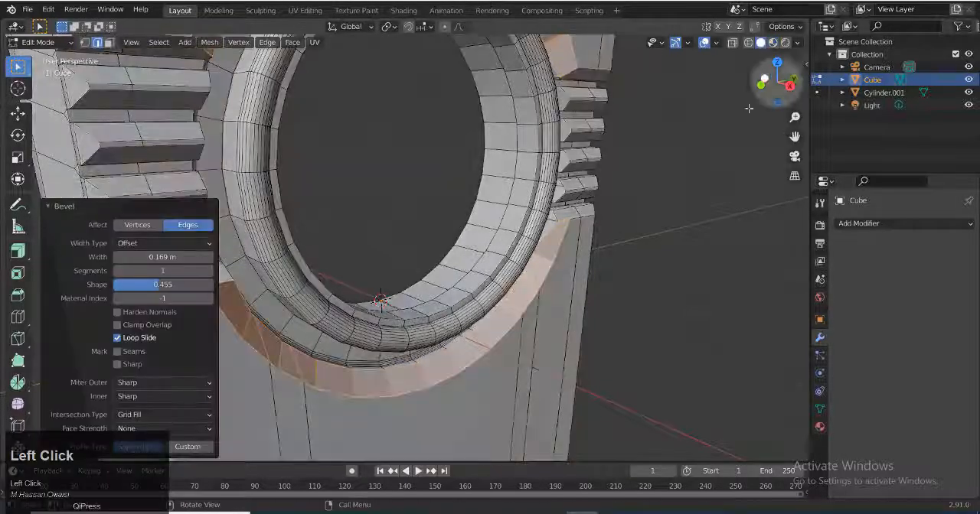
pyautogui.scroll(-2, 595, 223)
pyautogui.moveTo(595, 223)
pyautogui.mouseDown(button='middle')
pyautogui.moveTo(547, 209)
pyautogui.moveTo(525, 217)
pyautogui.moveTo(497, 280)
pyautogui.moveTo(543, 183)
pyautogui.moveTo(572, 184)
pyautogui.moveTo(563, 193)
pyautogui.mouseUp(button='middle')
pyautogui.scroll(-1, 548, 208)
pyautogui.hotkey('ctrl', 'z')
pyautogui.scroll(3, 525, 216)
pyautogui.hotkey('ctrl', 'b')
pyautogui.rightClick(571, 186)
# Correct the rim edge selection around the plate's circular opening and bevel those edges with one segment
pyautogui.scroll(2, 571, 186)
pyautogui.scroll(2, 522, 192)
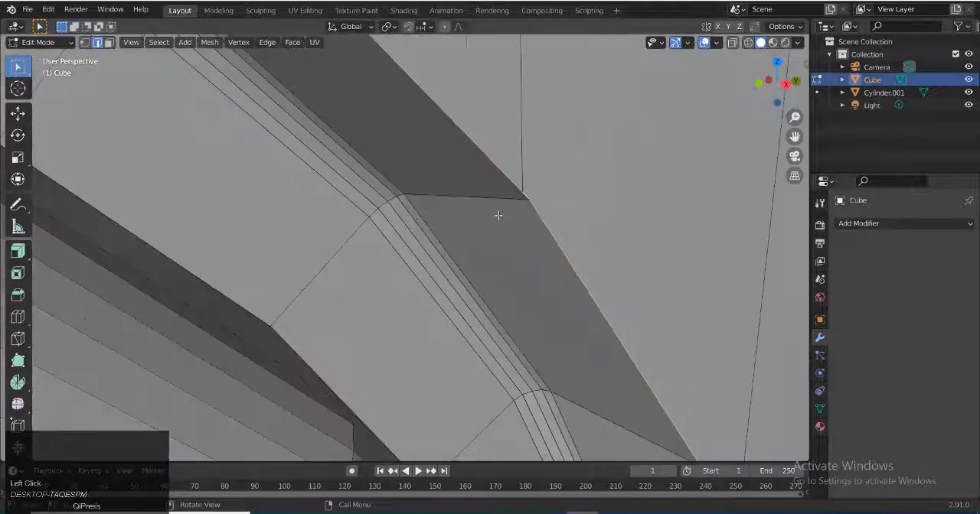
pyautogui.keyDown('shift'); pyautogui.moveTo(500, 197); pyautogui.dragTo(475, 127, button='middle'); pyautogui.keyUp('shift')
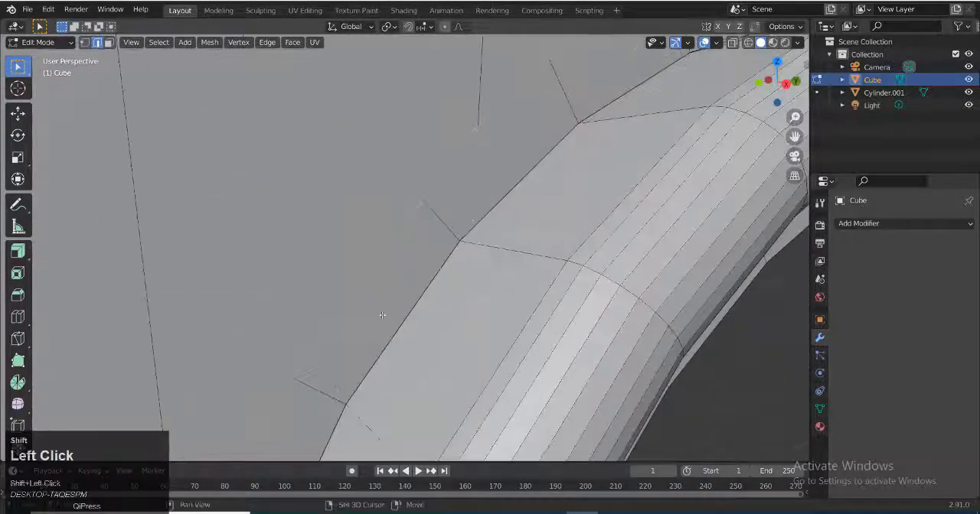
pyautogui.moveTo(382, 315); pyautogui.dragTo(400, 235, button='middle')
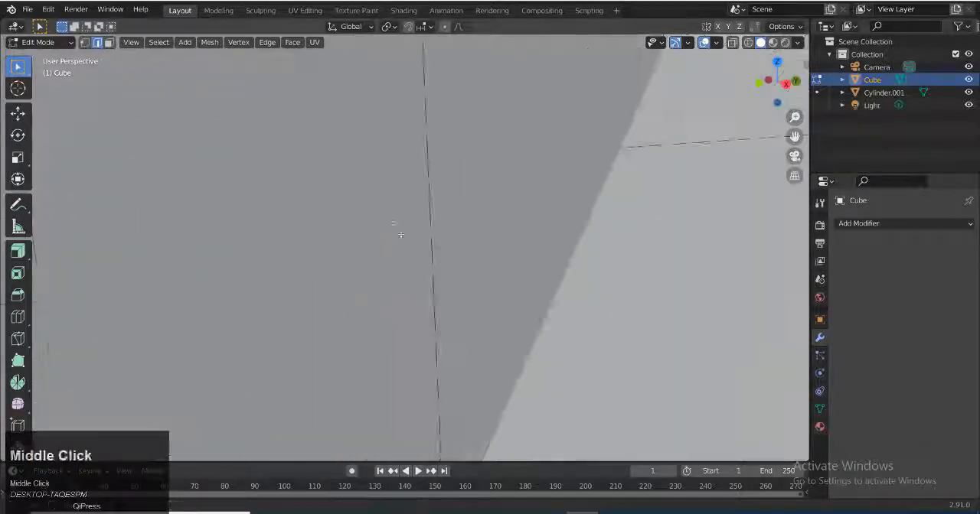
pyautogui.scroll(-3, 401, 235)
pyautogui.moveTo(450, 337); pyautogui.dragTo(490, 292, button='middle')
pyautogui.scroll(-3, 565, 298)
pyautogui.hotkey('ctrl', 'b')
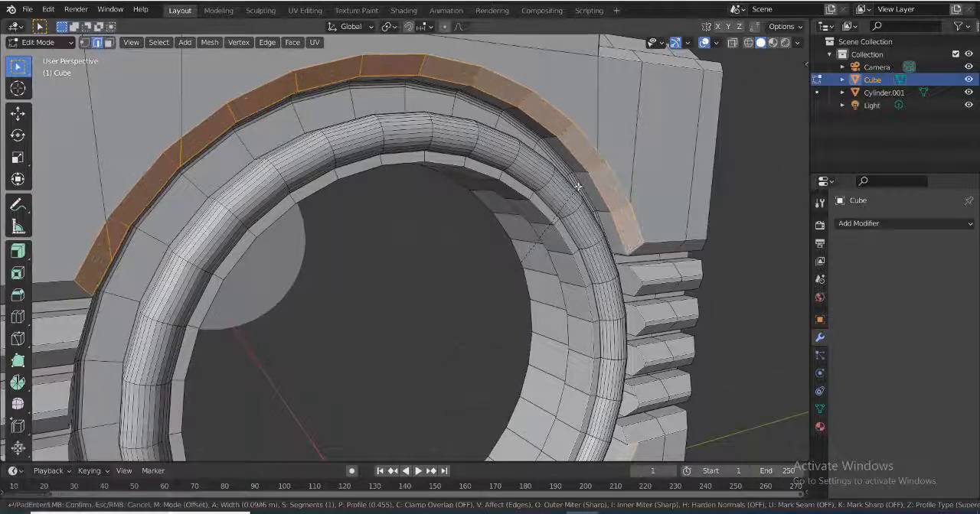
pyautogui.click(580, 189)
# Return to Object Mode and save the file
pyautogui.scroll(-4, 588, 284)
pyautogui.moveTo(589, 284); pyautogui.dragTo(243, 230, button='middle')
pyautogui.scroll(4, 576, 301)
pyautogui.scroll(-4, 597, 299)
pyautogui.press('Tab')
pyautogui.hotkey('ctrl', 's')
pyautogui.scroll(-4, 504, 351)
# Move the cylinder behind the plate about 9.56 m along X into the opening and scale it uniformly to about 0.76
pyautogui.click(270, 247)
pyautogui.moveTo(242, 230); pyautogui.dragTo(501, 274)
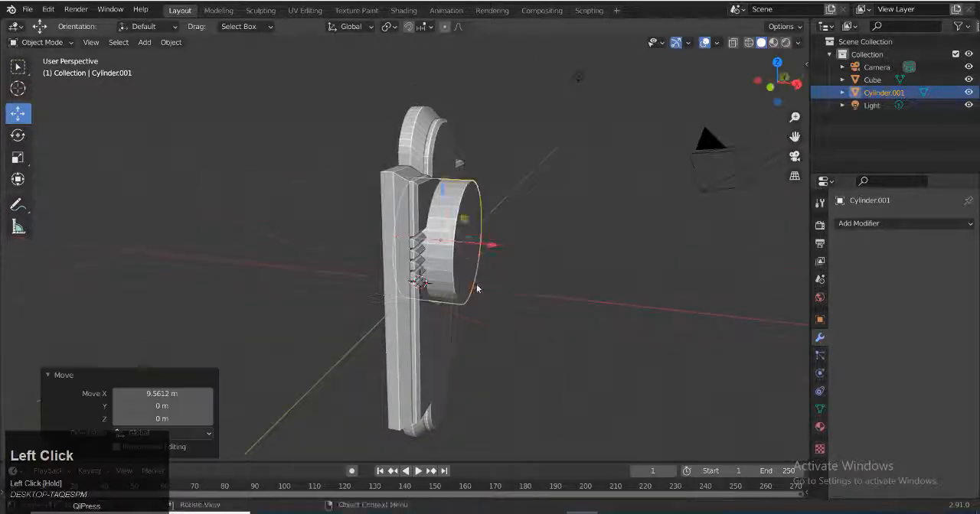
pyautogui.scroll(4, 381, 323)
pyautogui.click(394, 173)
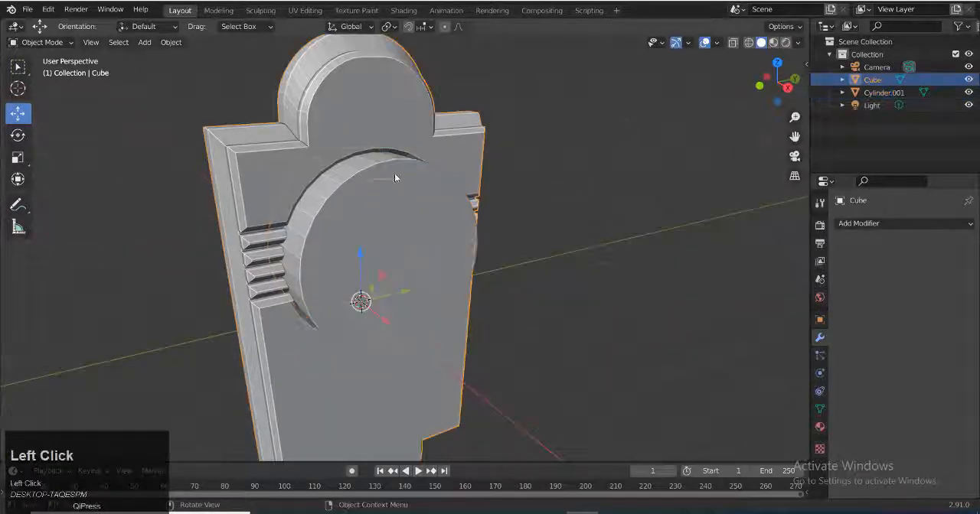
pyautogui.click(394, 173)
pyautogui.press('s')
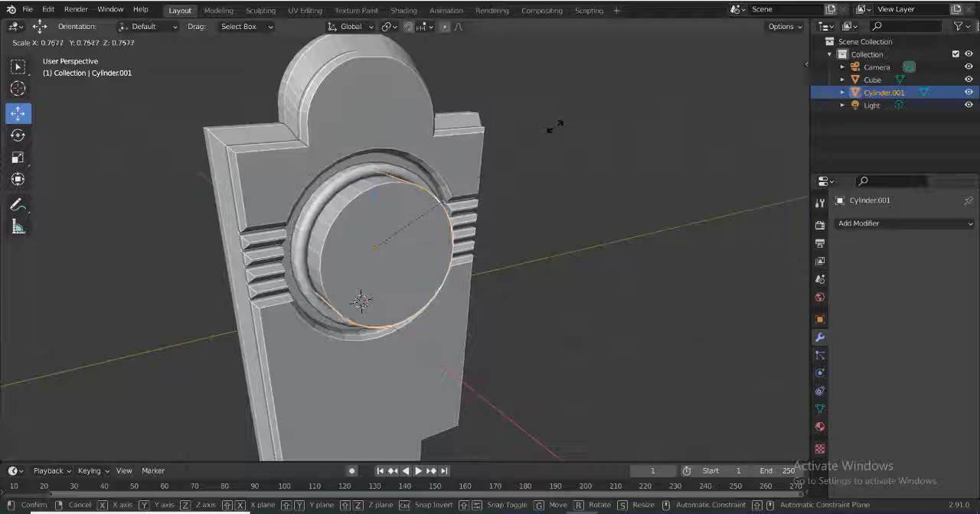
pyautogui.click(555, 127)
# Move the cylinder about 2.32 m along X in front of the opening and flatten it to 0.323 along X
pyautogui.moveTo(469, 257); pyautogui.dragTo(551, 259, button='middle')
pyautogui.moveTo(491, 260); pyautogui.dragTo(618, 289)
pyautogui.moveTo(636, 305); pyautogui.dragTo(624, 302, button='middle')
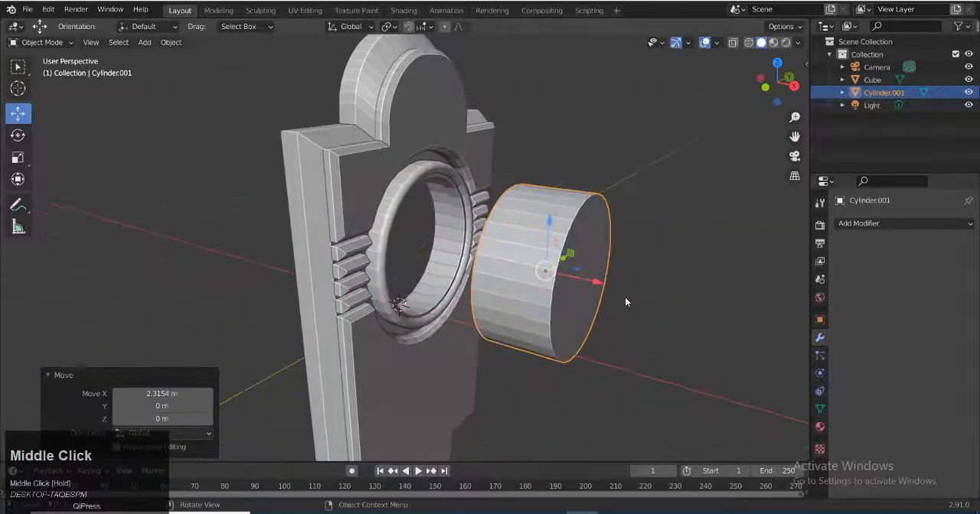
pyautogui.press('s')
pyautogui.press('x')
pyautogui.click(621, 317)
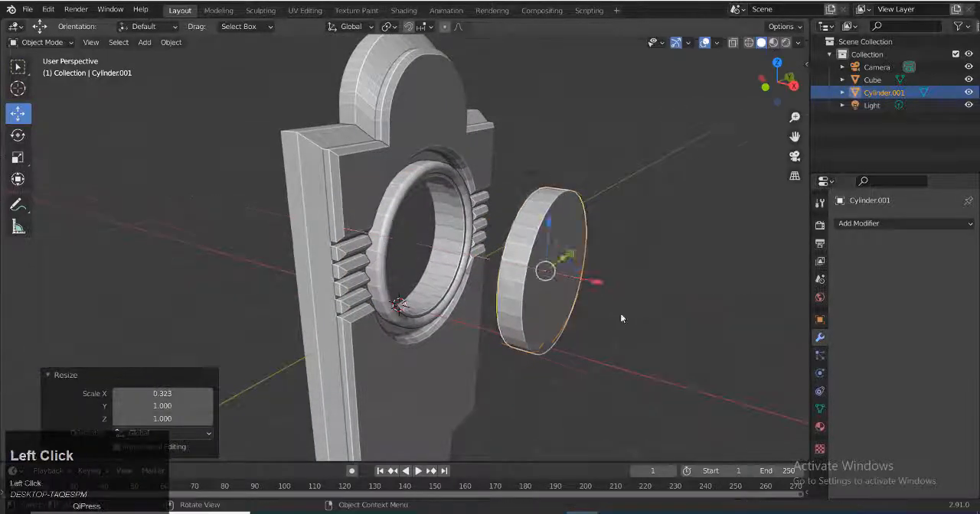
# Apply the location, rotation and scale transforms to the flattened cylinder
pyautogui.scroll(2, 557, 289)
pyautogui.press('Tab')
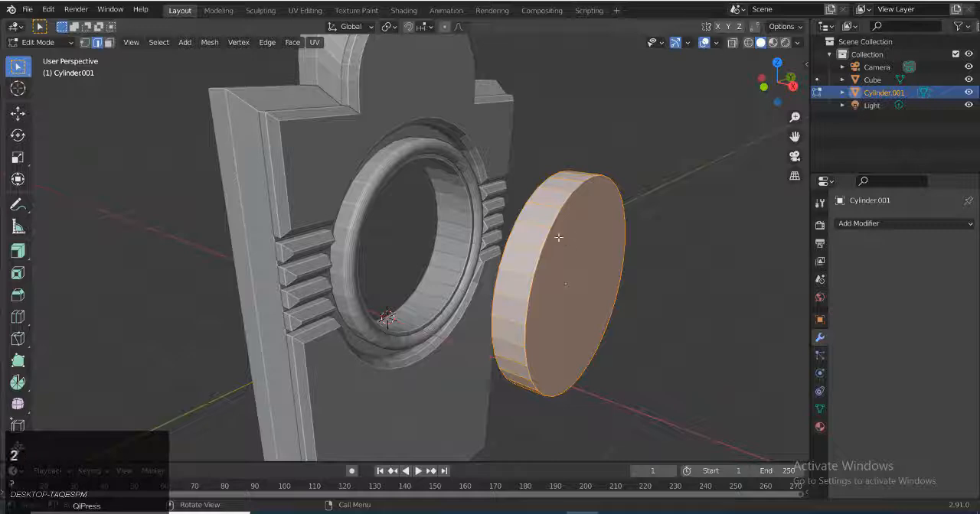
pyautogui.press('Tab')
pyautogui.hotkey('ctrl', 'a')
pyautogui.click(586, 277)
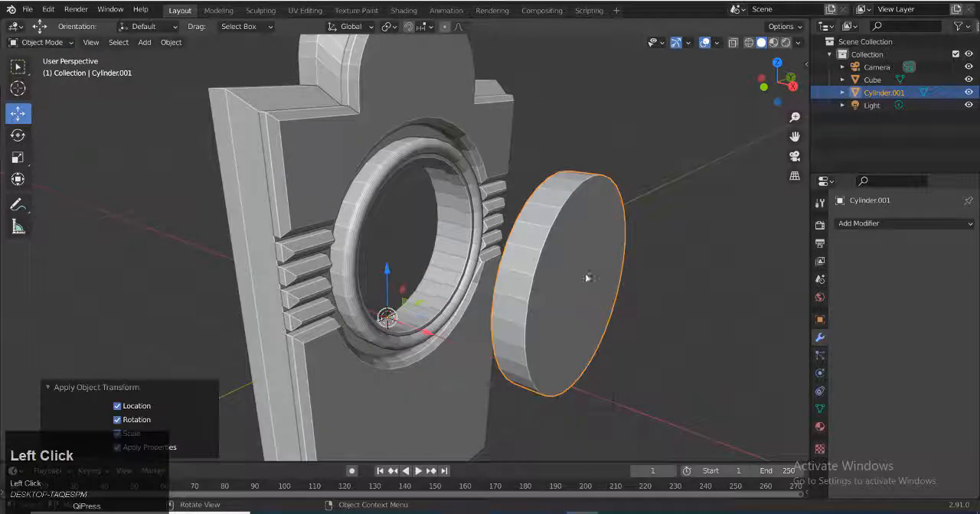
# Bevel all edges of the cylinder with a width of about 0.375 m, 6 segments and a profile shape of 0.424
pyautogui.press('Tab')
pyautogui.hotkey('ctrl', 'b')
pyautogui.scroll(3, 641, 274)
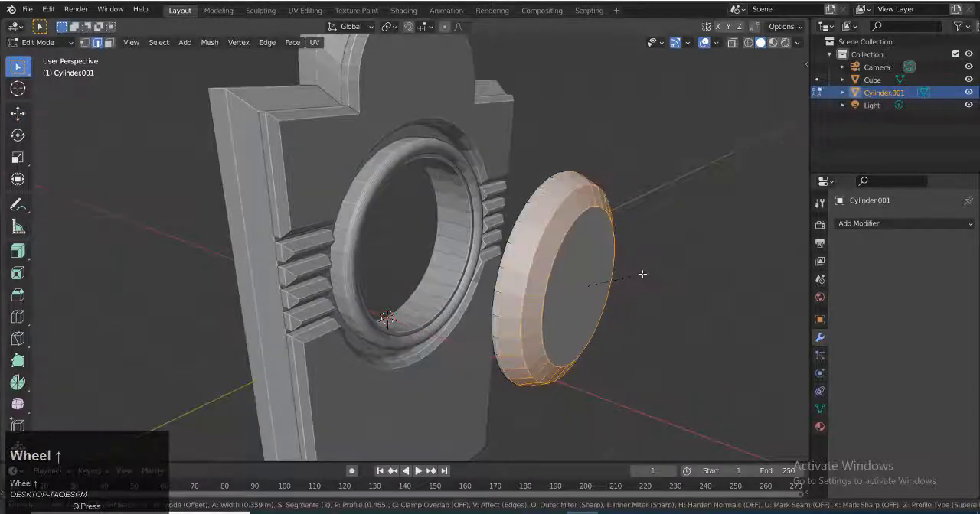
pyautogui.click(644, 275)
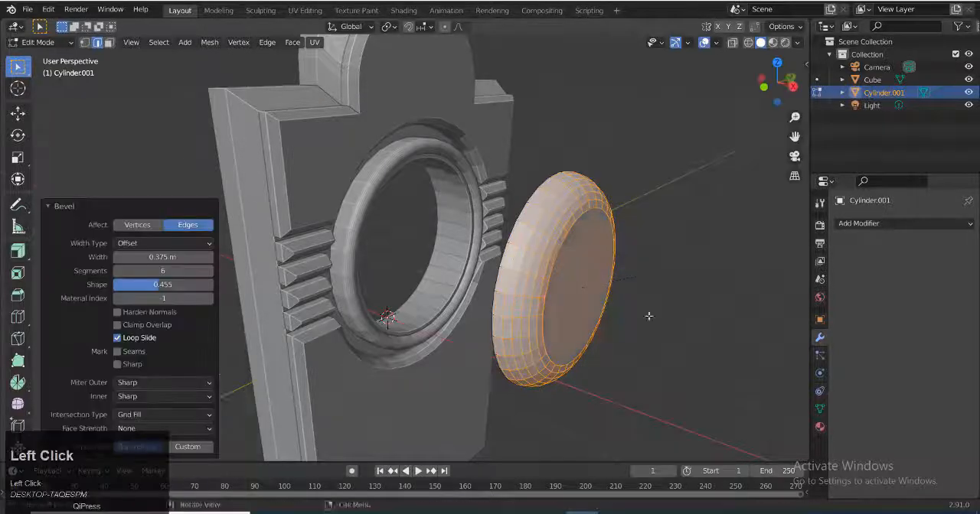
pyautogui.moveTo(647, 324); pyautogui.dragTo(666, 326, button='middle')
pyautogui.keyDown('shift'); pyautogui.scroll(1, 666, 326); pyautogui.keyUp('shift')
pyautogui.scroll(1, 665, 326)
pyautogui.moveTo(170, 286); pyautogui.dragTo(188, 286)
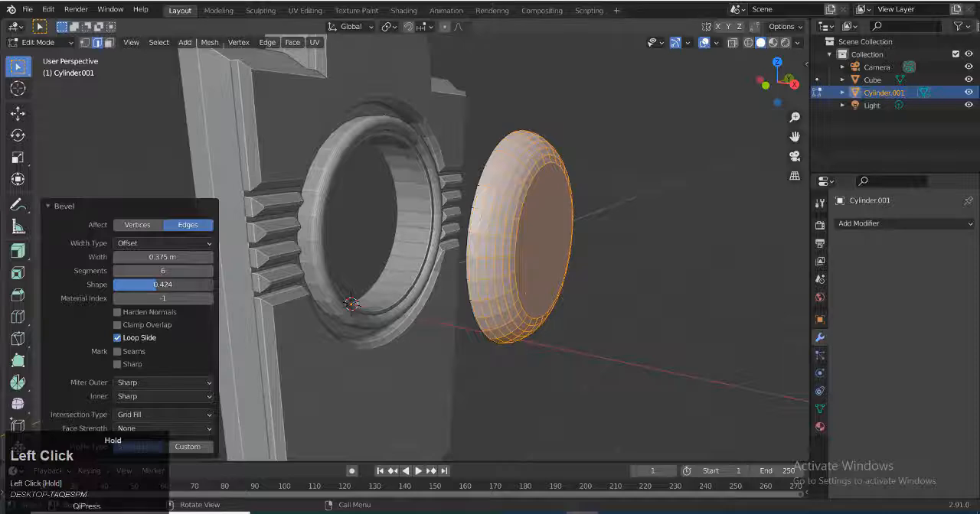
pyautogui.moveTo(428, 298); pyautogui.dragTo(500, 298, button='middle')
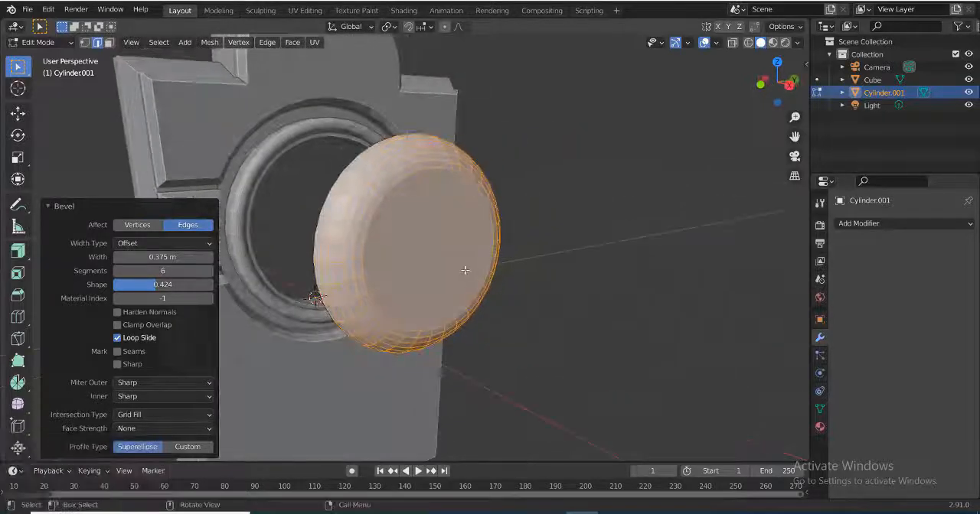
# Set the button's origin to its center of mass (surface) and move it about 2.17 m along negative X into the plate's opening
pyautogui.press('Tab')
pyautogui.moveTo(463, 267); pyautogui.dragTo(443, 300, button='middle')
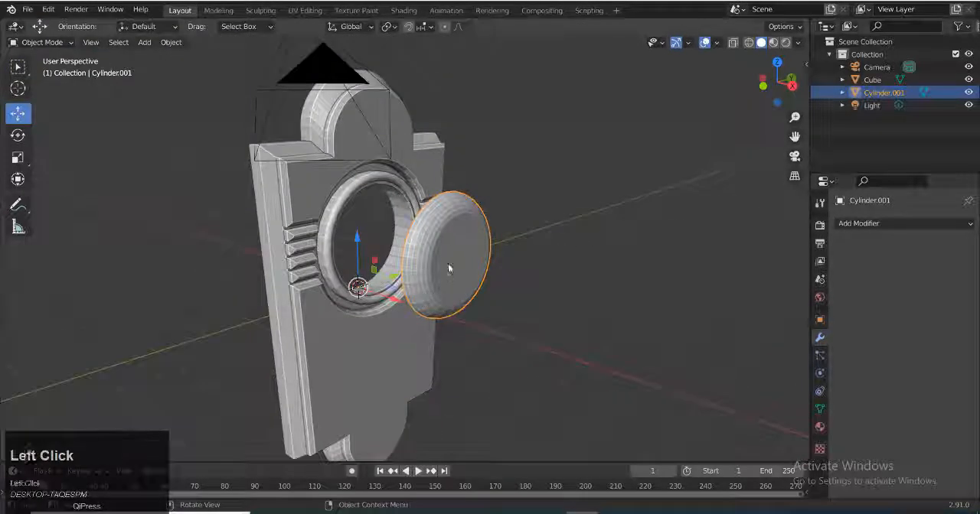
pyautogui.rightClick(447, 263)
pyautogui.moveTo(387, 256)
pyautogui.click(543, 299)
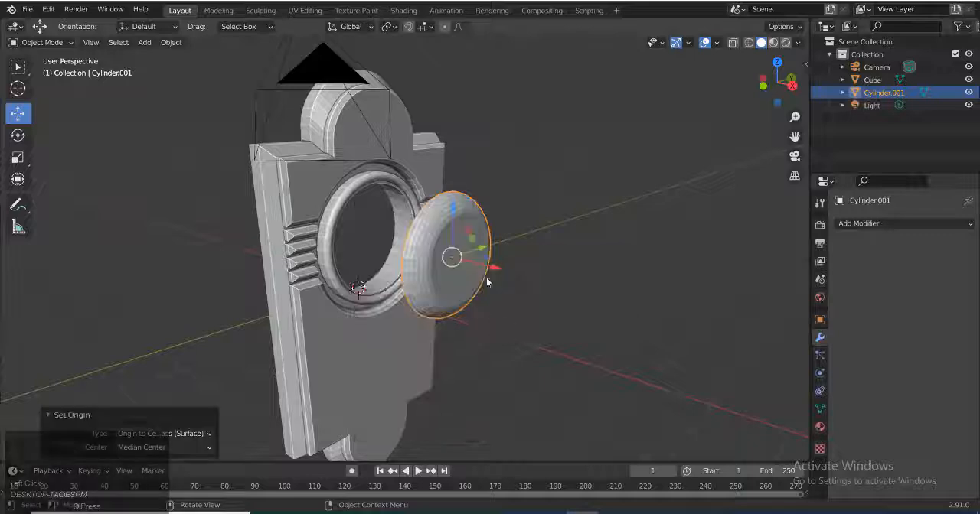
pyautogui.moveTo(491, 282); pyautogui.dragTo(417, 266)
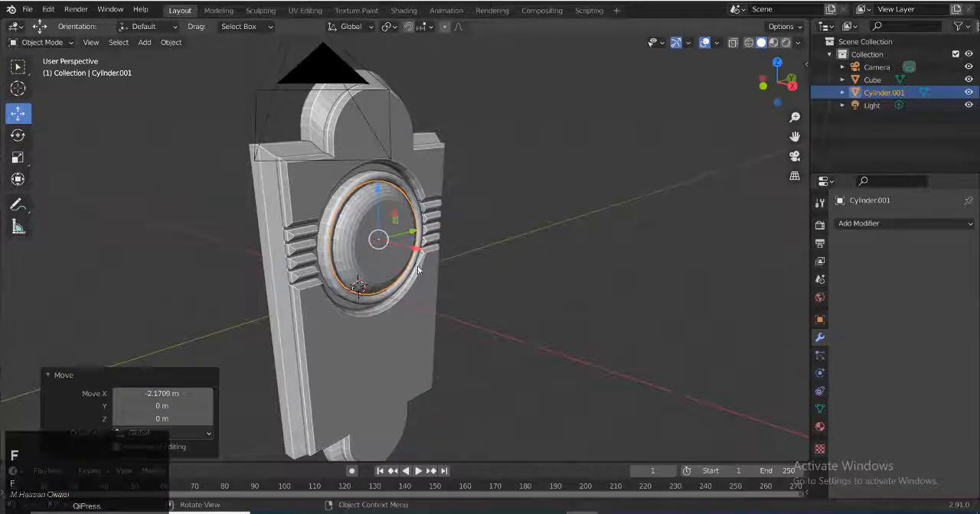
# Clear the object selection and save the file
pyautogui.press('f')
pyautogui.click(497, 311)
pyautogui.moveTo(497, 310); pyautogui.dragTo(475, 297, button='middle')
pyautogui.moveTo(439, 251)
pyautogui.mouseDown()
pyautogui.moveTo(423, 250)
pyautogui.moveTo(437, 254)
pyautogui.mouseUp()
pyautogui.moveTo(437, 254); pyautogui.dragTo(515, 326, button='middle')
pyautogui.scroll(-5, 515, 327)
pyautogui.hotkey('ctrl', 's')
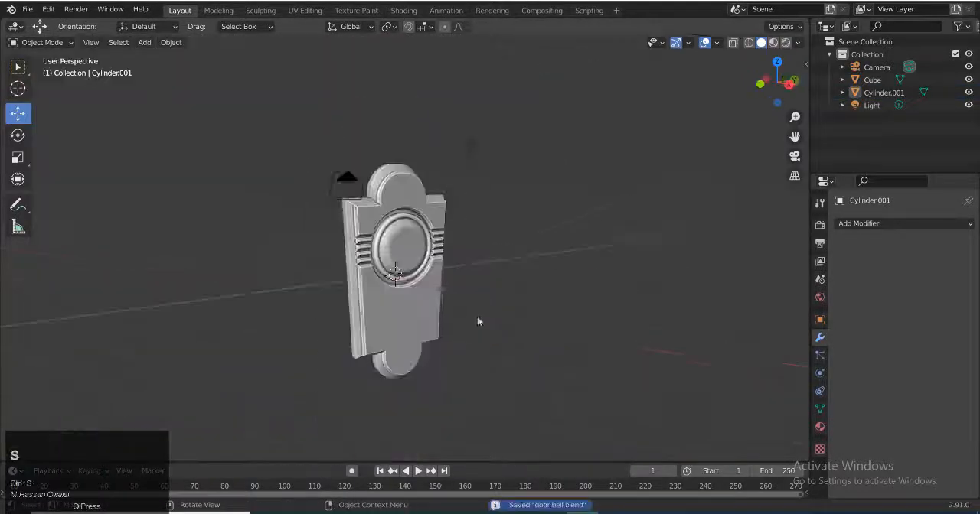
# Switch to rendered shading and move the light slightly down along Z and farther out in front of the doorbell along X
pyautogui.click(786, 43)
pyautogui.click(470, 143)
pyautogui.moveTo(532, 241); pyautogui.dragTo(588, 264, button='middle')
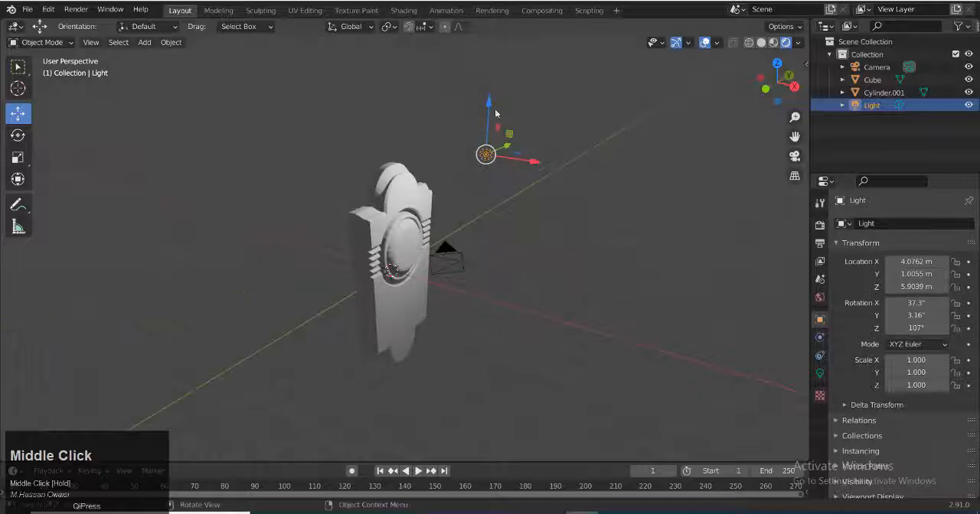
pyautogui.moveTo(489, 105)
pyautogui.mouseDown()
pyautogui.moveTo(488, 134)
pyautogui.moveTo(487, 121)
pyautogui.mouseUp()
pyautogui.moveTo(539, 181); pyautogui.dragTo(668, 203)
pyautogui.scroll(-3, 560, 261)
pyautogui.scroll(5, 438, 265)
pyautogui.moveTo(559, 261); pyautogui.dragTo(364, 272, button='middle')
pyautogui.scroll(4, 481, 271)
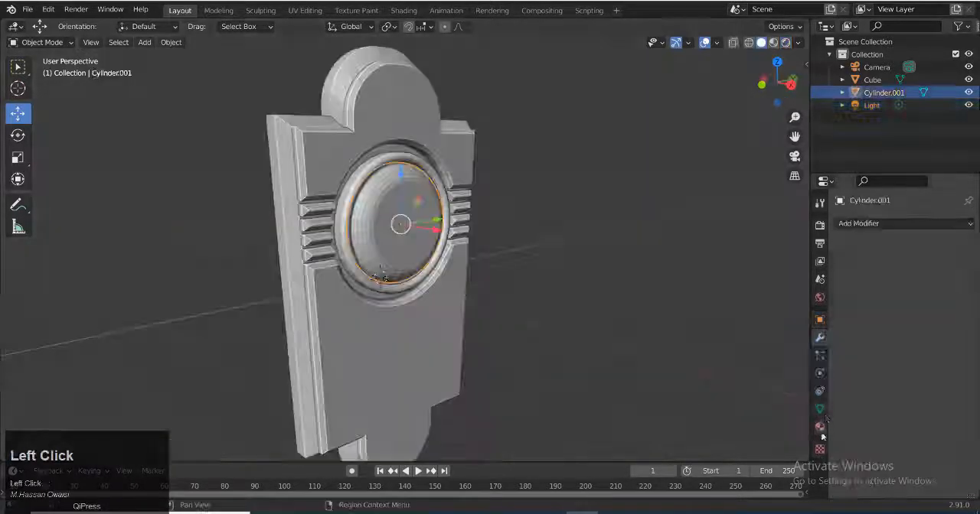
# Shade the button smooth and enable Auto Smooth at 30° in its mesh normals
pyautogui.click(820, 409)
pyautogui.scroll(-2, 852, 461)
pyautogui.rightClick(387, 192)
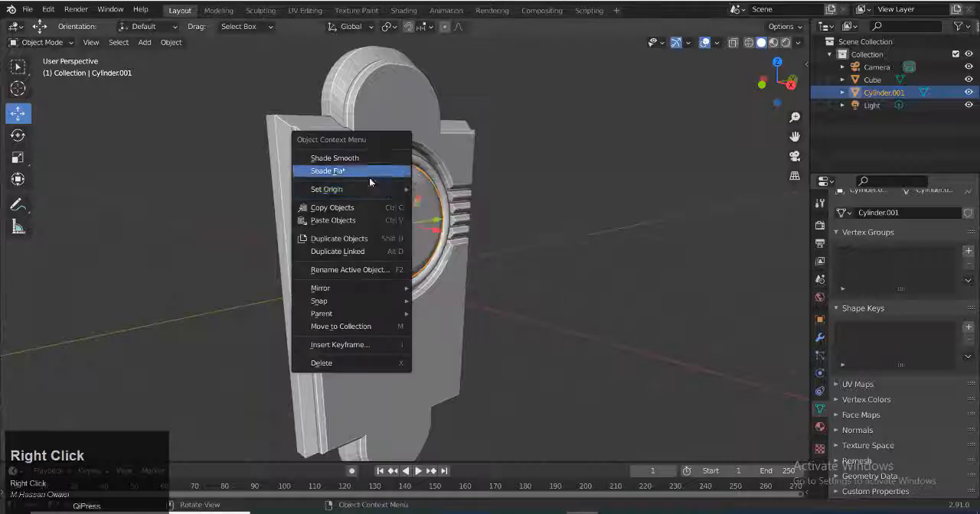
pyautogui.click(369, 175)
pyautogui.click(857, 430)
pyautogui.click(888, 450)
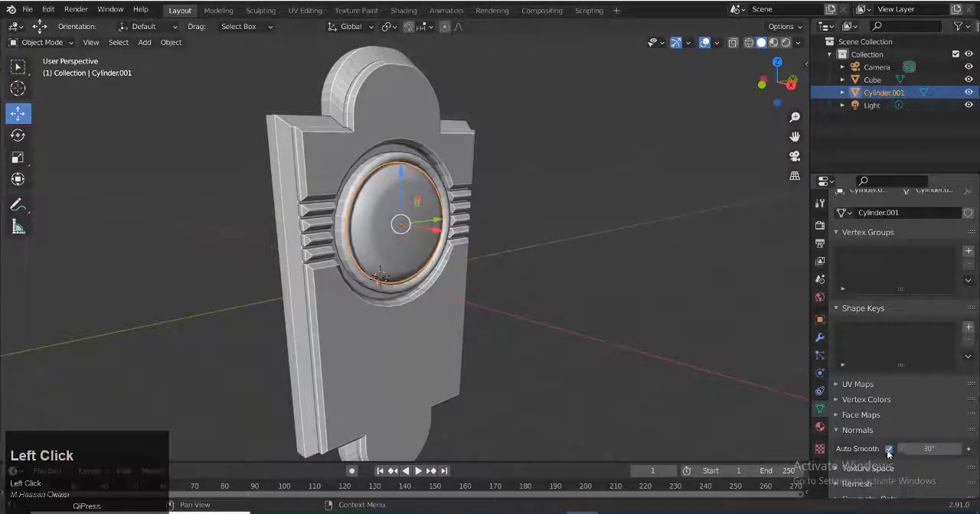
# Shade the back plate smooth and enable Auto Smooth at 30° for its mesh
pyautogui.moveTo(490, 365); pyautogui.dragTo(460, 330, button='middle')
pyautogui.click(459, 327)
pyautogui.rightClick(468, 263)
pyautogui.click(432, 262)
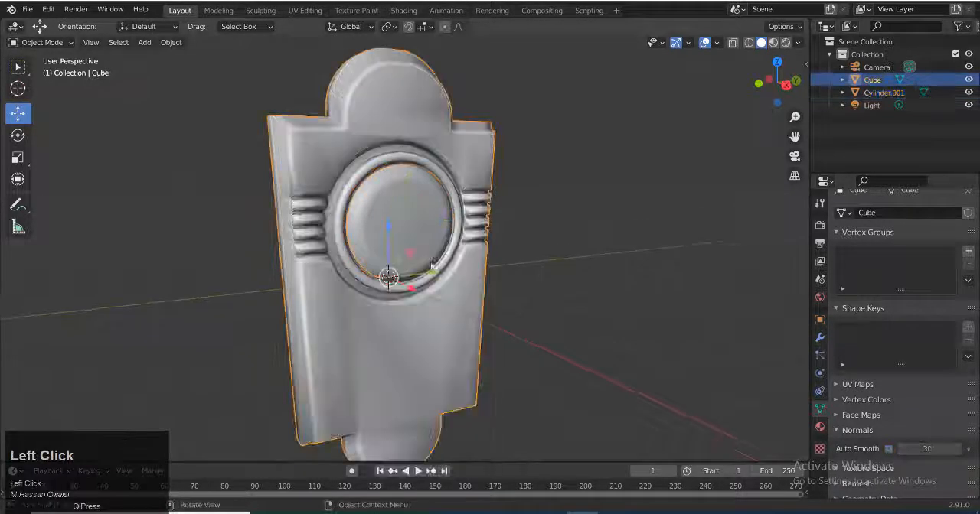
pyautogui.click(889, 450)
# Try the Cycles render engine in the rendered preview, then return to Eevee and solid shading
pyautogui.moveTo(536, 344); pyautogui.dragTo(518, 245, button='middle')
pyautogui.scroll(-4, 518, 245)
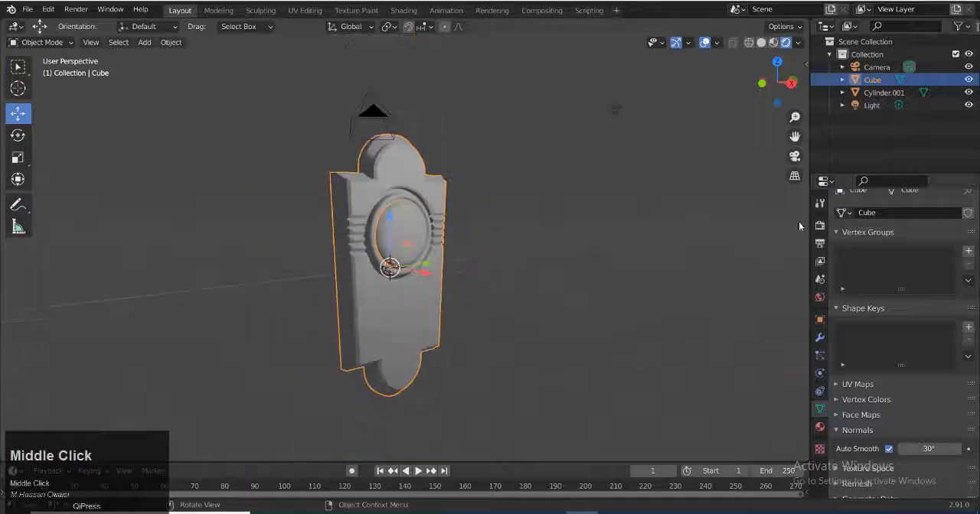
pyautogui.click(820, 226)
pyautogui.click(932, 212)
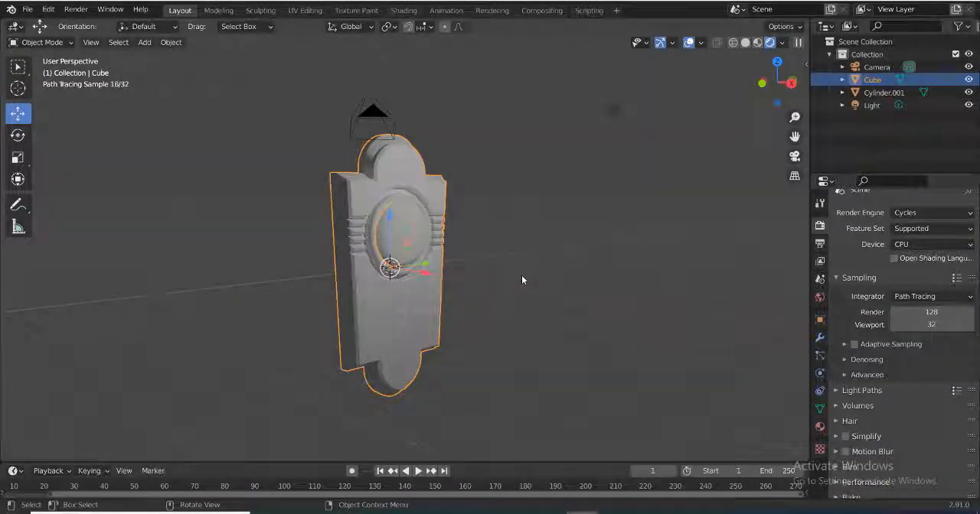
pyautogui.click(932, 212)
pyautogui.click(919, 224)
pyautogui.click(761, 43)
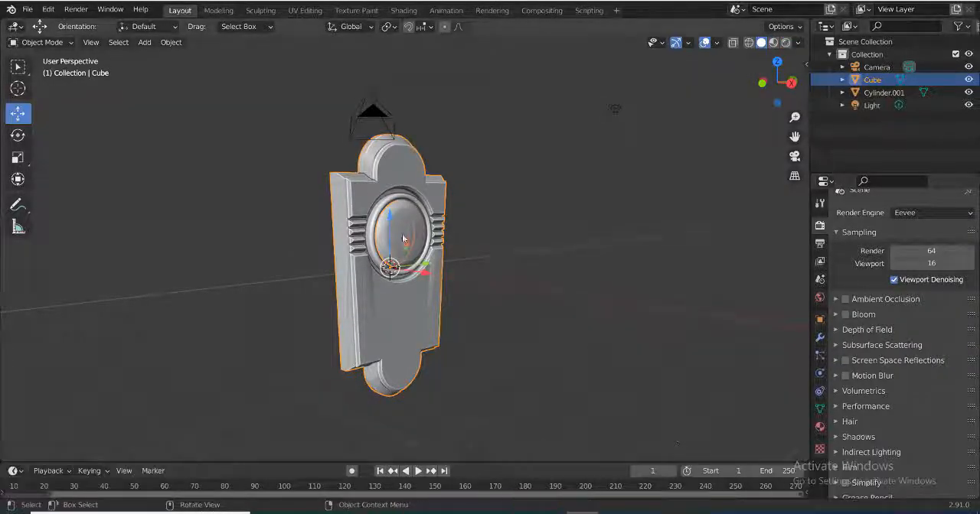
# Give the button a new material and adjust its base color to a pale violet-blue in rendered shading
pyautogui.click(426, 209)
pyautogui.click(819, 427)
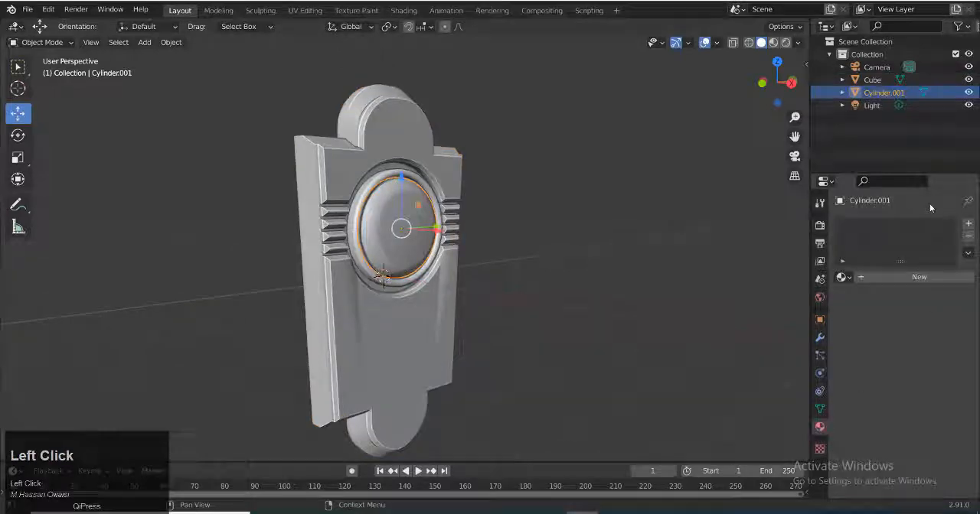
pyautogui.click(907, 278)
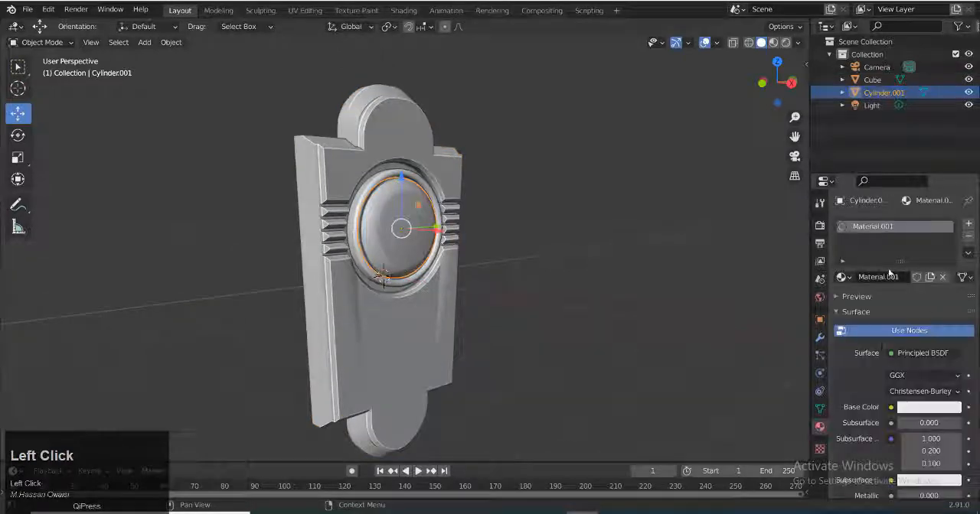
pyautogui.click(913, 409)
pyautogui.moveTo(894, 271); pyautogui.dragTo(907, 260)
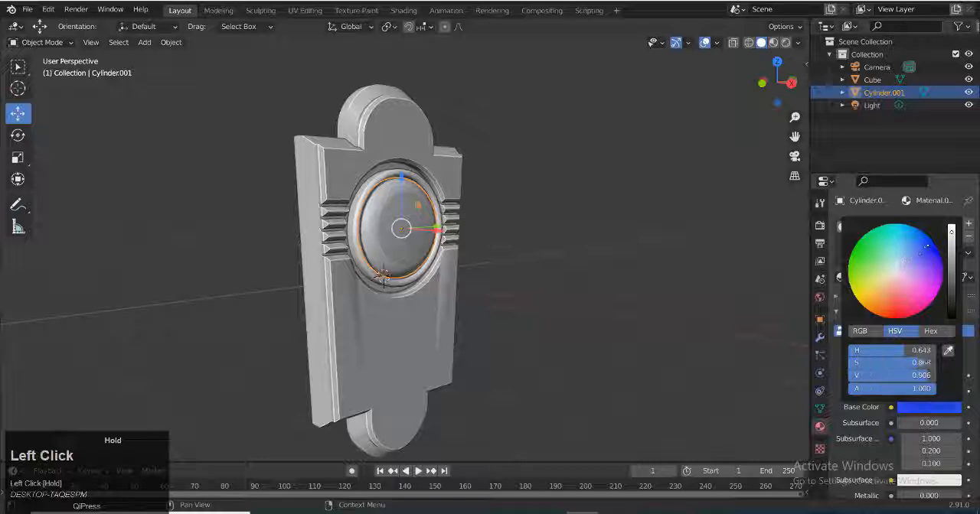
pyautogui.click(786, 42)
pyautogui.click(928, 407)
pyautogui.click(911, 266)
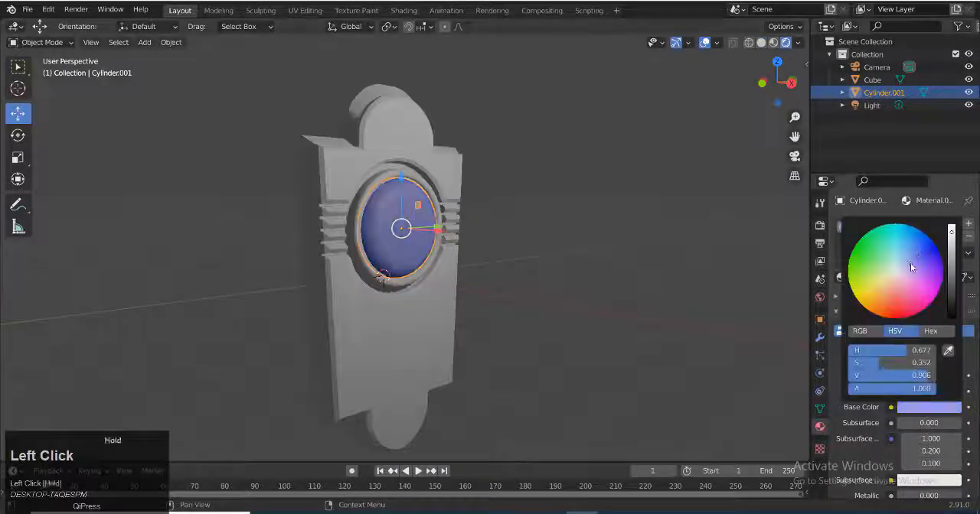
# Set the button material's base color to pale blue and its roughness to 0.154, and return to solid shading
pyautogui.scroll(-10, 878, 358)
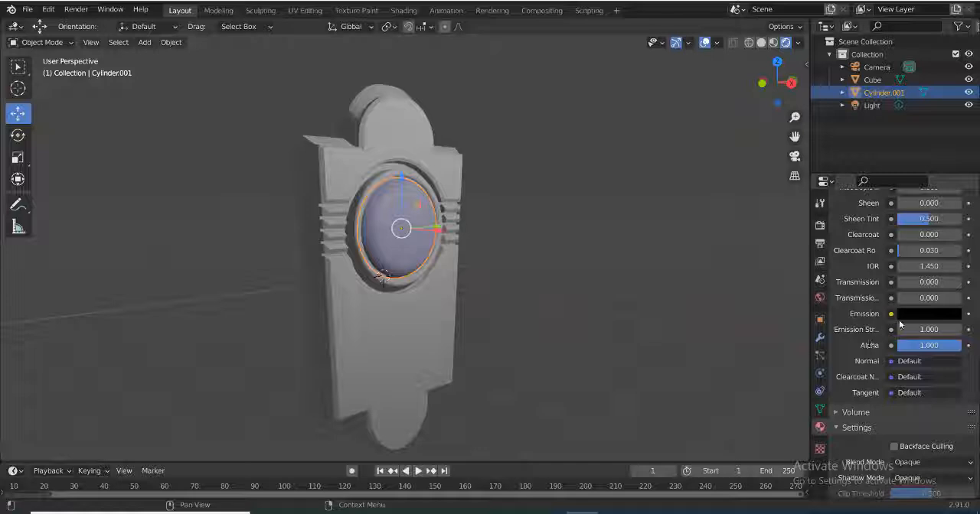
pyautogui.scroll(7, 878, 335)
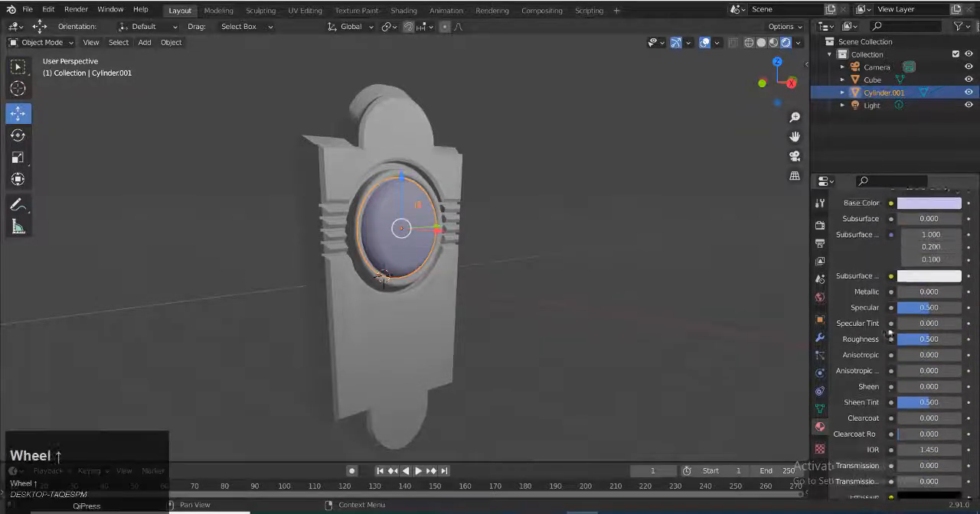
pyautogui.scroll(3, 912, 327)
pyautogui.click(928, 304)
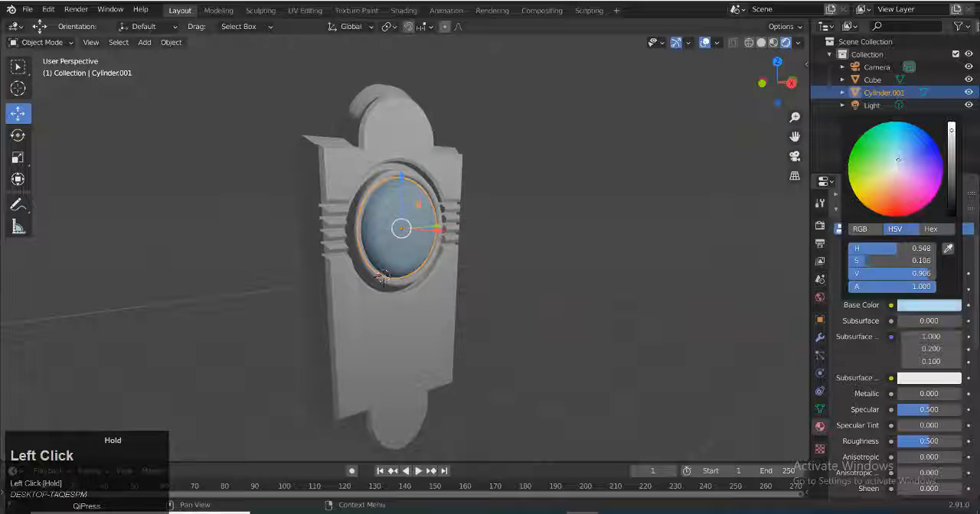
pyautogui.scroll(-2, 905, 414)
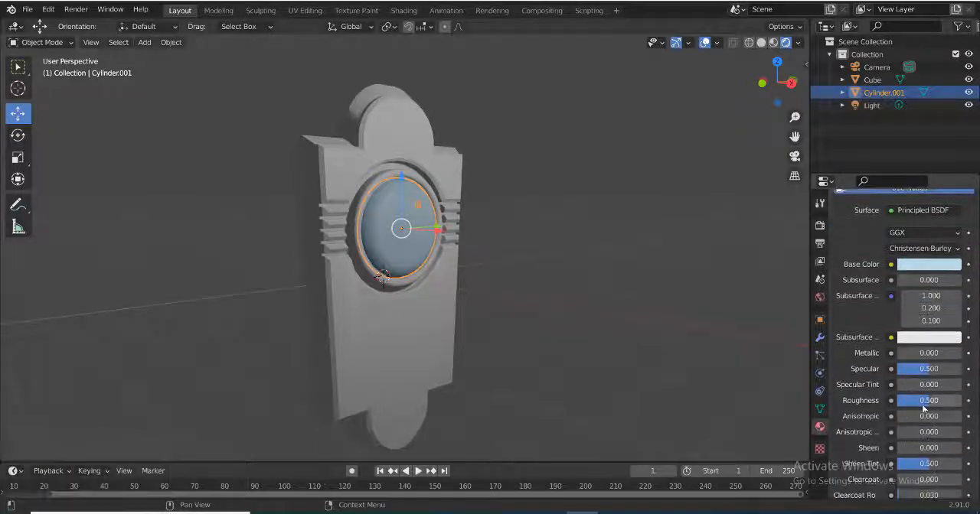
pyautogui.moveTo(921, 401); pyautogui.dragTo(910, 401)
pyautogui.moveTo(383, 330); pyautogui.dragTo(505, 378, button='middle')
pyautogui.click(761, 43)
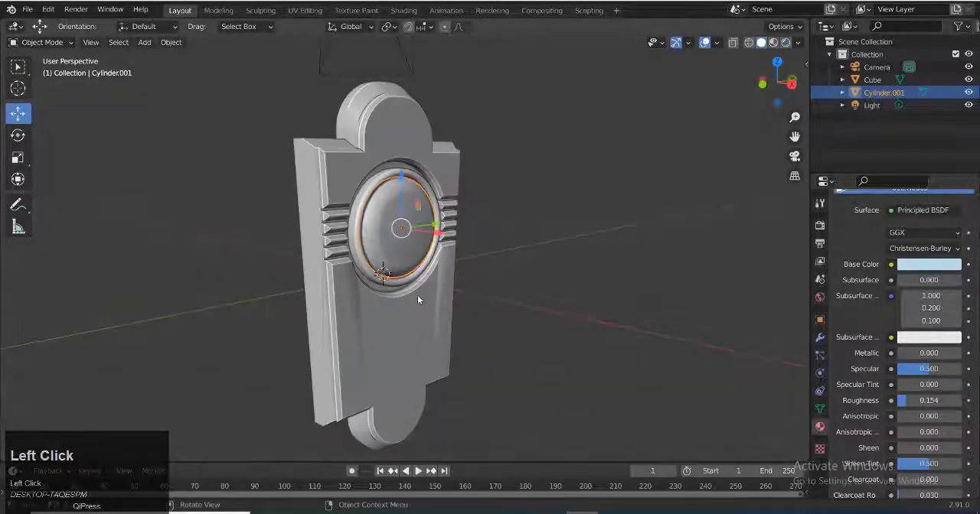
pyautogui.scroll(-3, 448, 294)
pyautogui.hotkey('shift', 'a')
pyautogui.moveTo(470, 272)
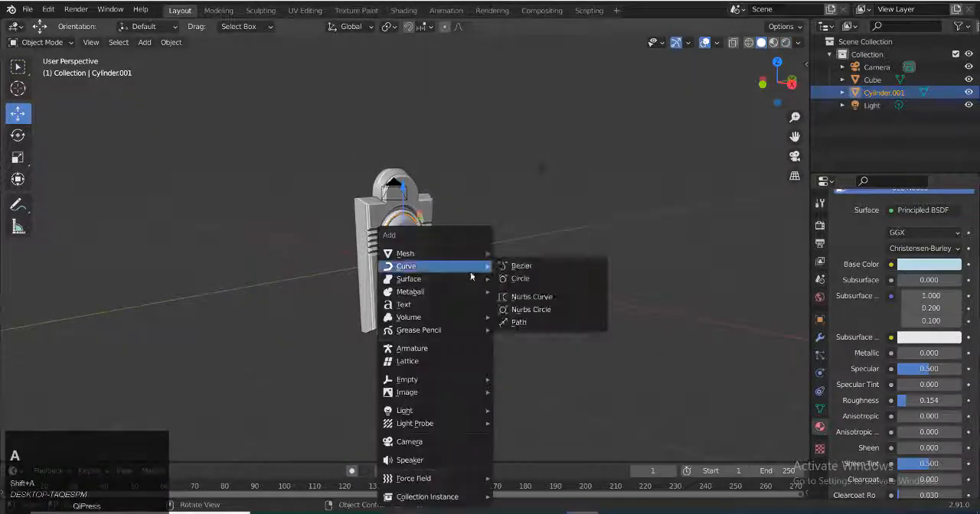
pyautogui.moveTo(405, 253)
pyautogui.click(509, 253)
pyautogui.hotkey('ctrl', 'z')
# Add a cube at the origin and scale it uniformly to about 13.108
pyautogui.hotkey('shift', 'a')
pyautogui.moveTo(454, 252)
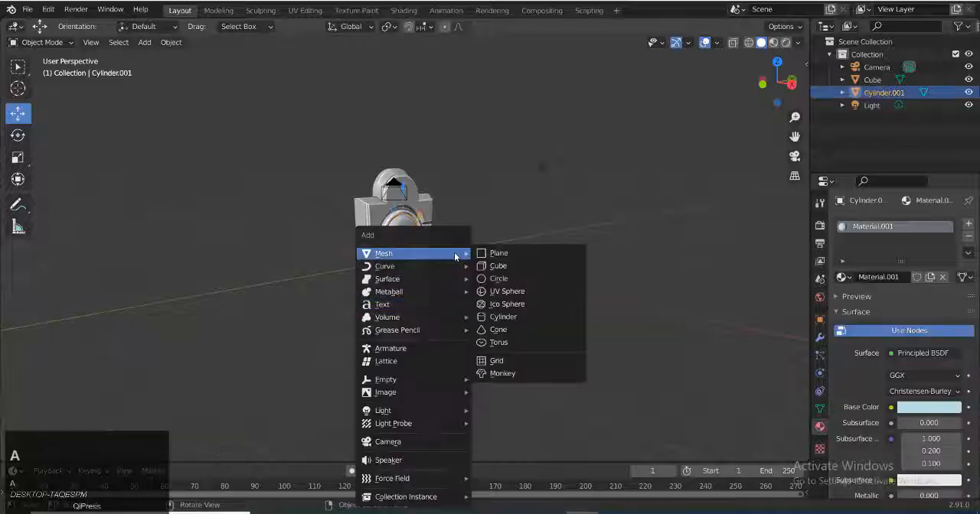
pyautogui.click(505, 266)
pyautogui.press('s')
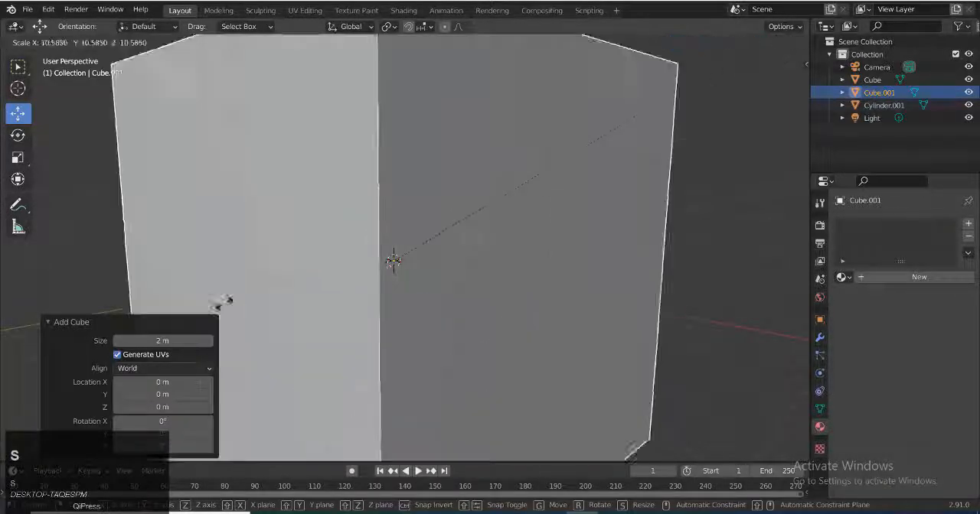
pyautogui.click(370, 212)
pyautogui.scroll(-4, 357, 301)
pyautogui.moveTo(357, 302); pyautogui.dragTo(450, 312, button='middle')
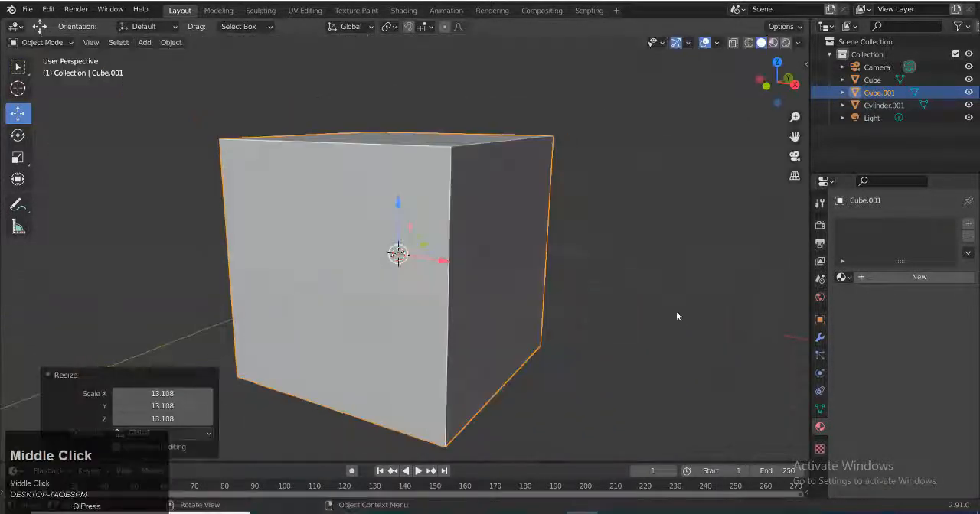
# Flatten the large cube along X into a thin wall slab behind the doorbell
pyautogui.press('s')
pyautogui.press('x')
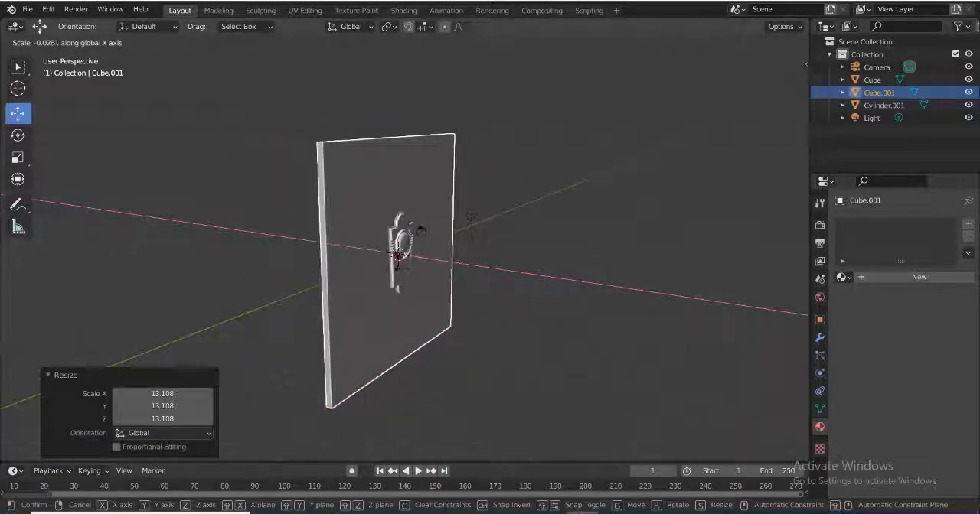
pyautogui.click(397, 264)
pyautogui.scroll(4, 420, 339)
pyautogui.moveTo(437, 270); pyautogui.dragTo(412, 267)
pyautogui.scroll(2, 413, 268)
pyautogui.moveTo(413, 268); pyautogui.dragTo(424, 282, button='middle')
pyautogui.moveTo(425, 272); pyautogui.dragTo(386, 266)
pyautogui.moveTo(578, 217); pyautogui.dragTo(576, 289, button='middle')
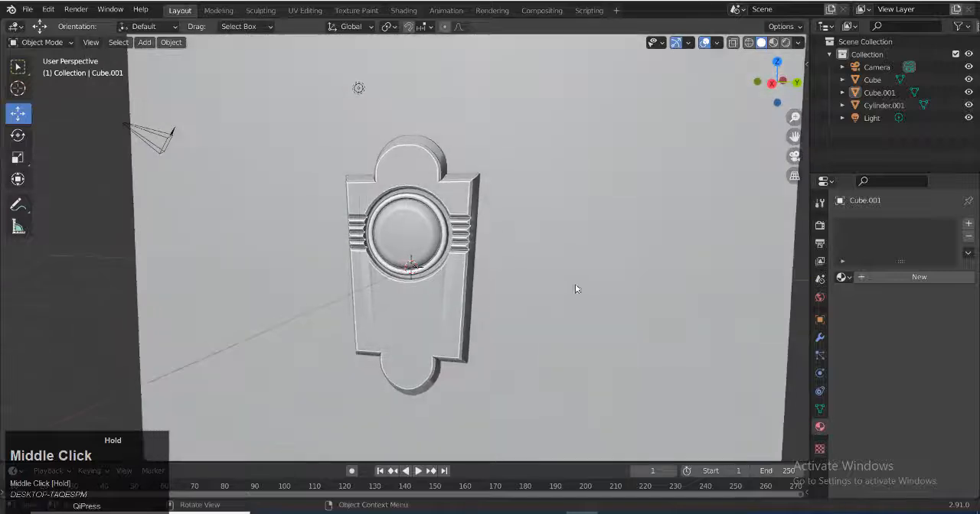
# Widen the wall slab by scaling it to about 2.166 along Y
pyautogui.scroll(-2, 576, 289)
pyautogui.click(567, 289)
pyautogui.press('s')
pyautogui.middleClick(711, 267)
pyautogui.click(641, 295)
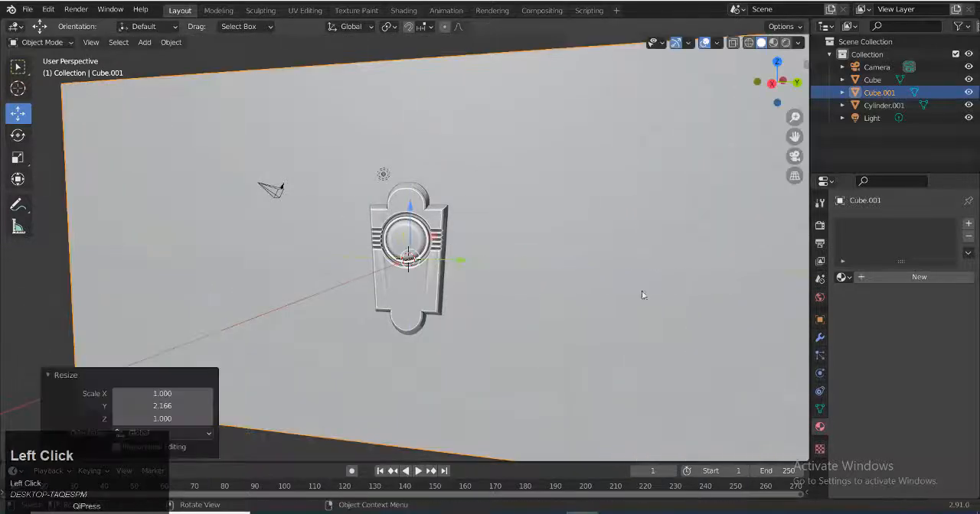
# Preview the doorbell and wall in rendered shading through the camera
pyautogui.scroll(2, 642, 294)
pyautogui.click(786, 42)
pyautogui.moveTo(459, 252)
pyautogui.mouseDown(button='middle')
pyautogui.moveTo(548, 279)
pyautogui.moveTo(684, 156)
pyautogui.mouseUp(button='middle')
pyautogui.click(794, 157)
pyautogui.scroll(-1, 618, 243)
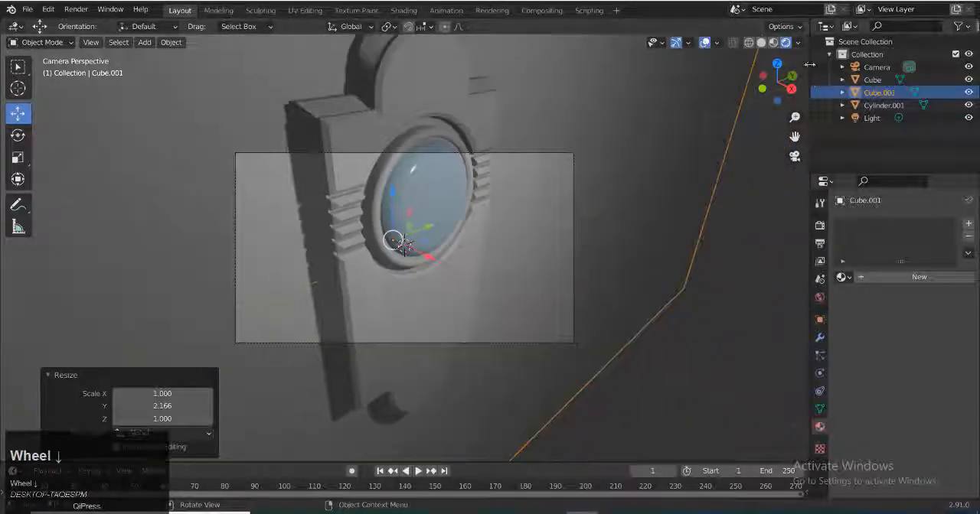
# Lock the camera to the view, reframe it around the whole doorbell, and release the lock
pyautogui.click(809, 64)
pyautogui.click(801, 121)
pyautogui.scroll(2, 560, 250)
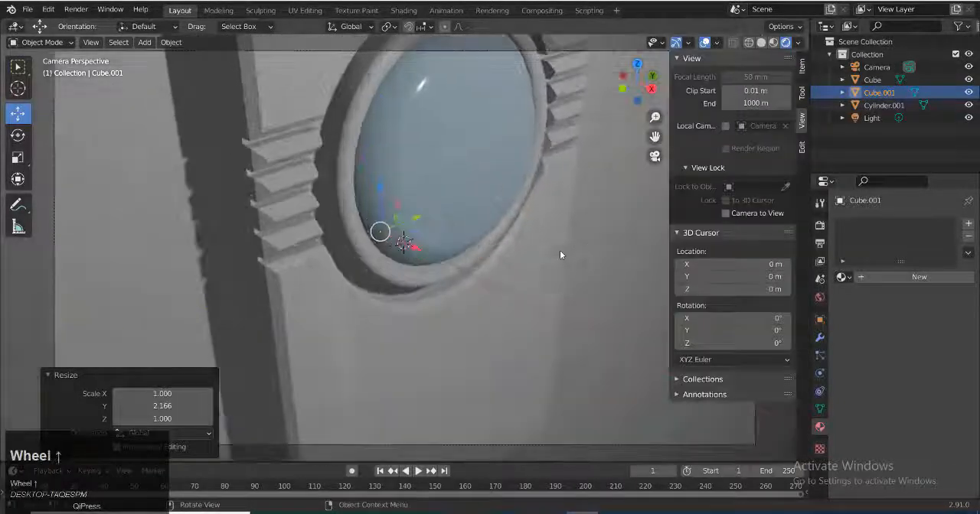
pyautogui.scroll(-1, 560, 249)
pyautogui.click(726, 212)
pyautogui.scroll(-1, 543, 270)
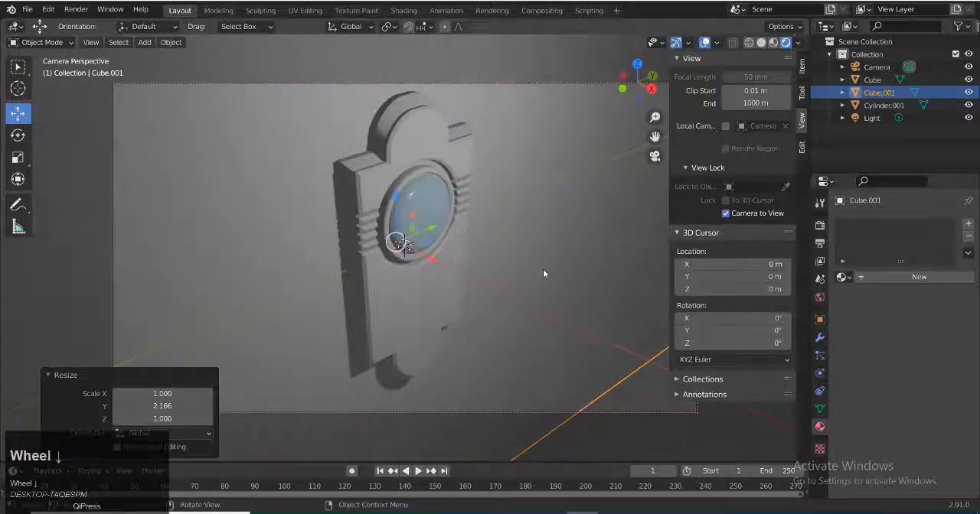
pyautogui.moveTo(542, 269); pyautogui.dragTo(521, 255, button='middle')
pyautogui.scroll(-1, 516, 270)
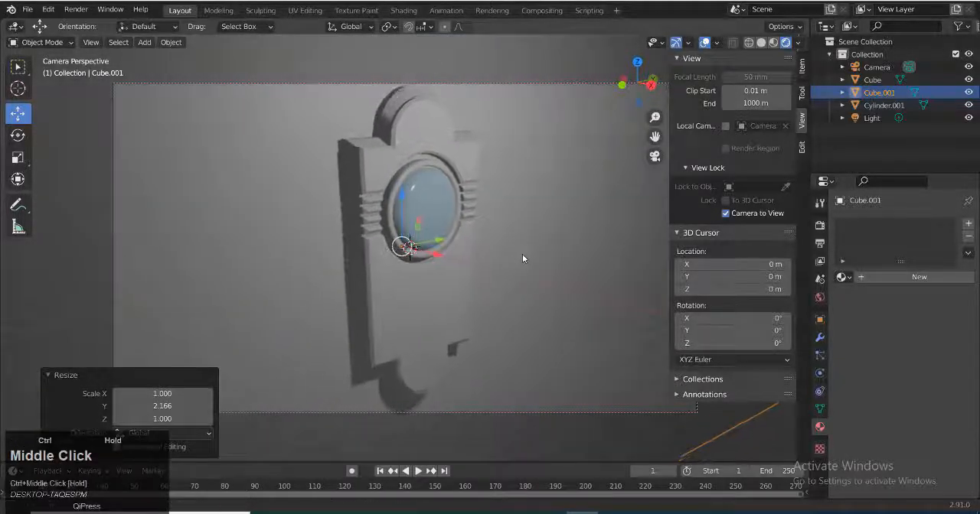
pyautogui.click(726, 213)
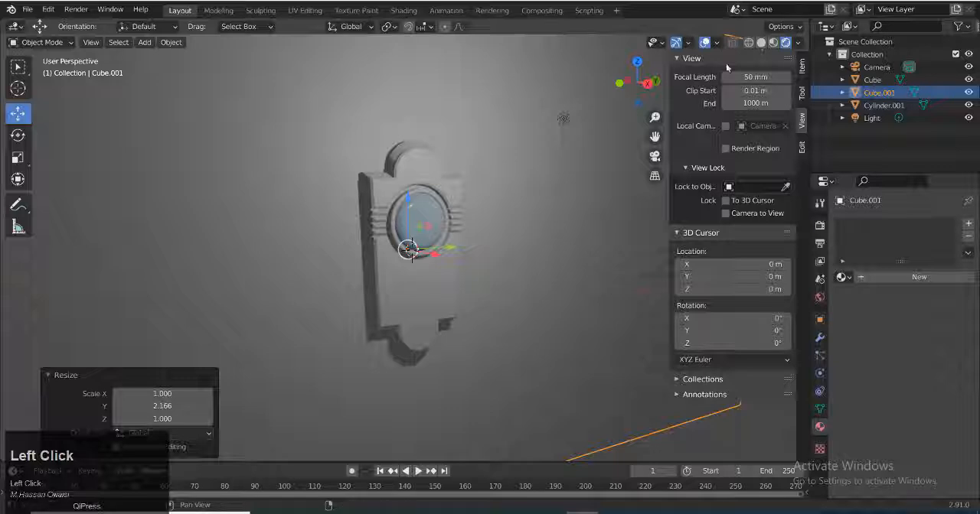
# In solid shading, add a cylinder and move it about 5.033 m along X, in front of the doorbell
pyautogui.click(761, 42)
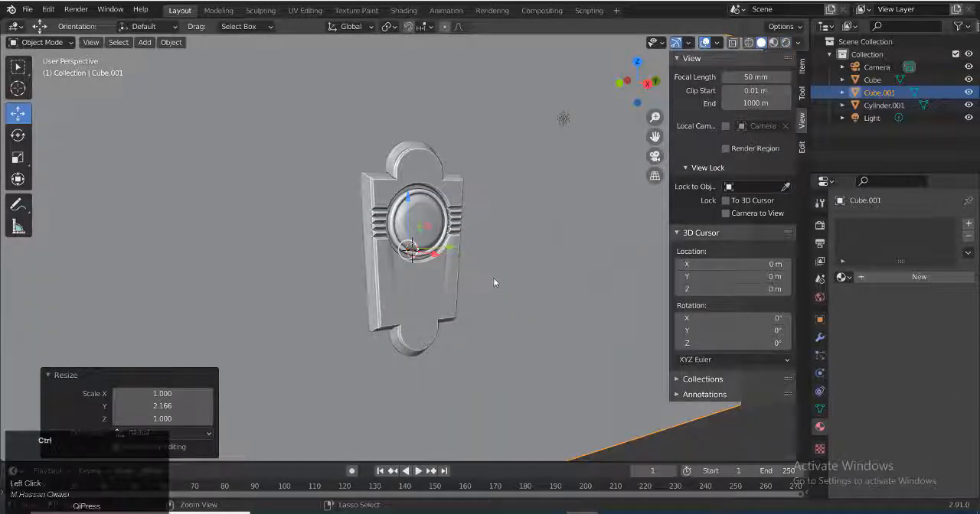
pyautogui.hotkey('shift', 'a')
pyautogui.moveTo(465, 238)
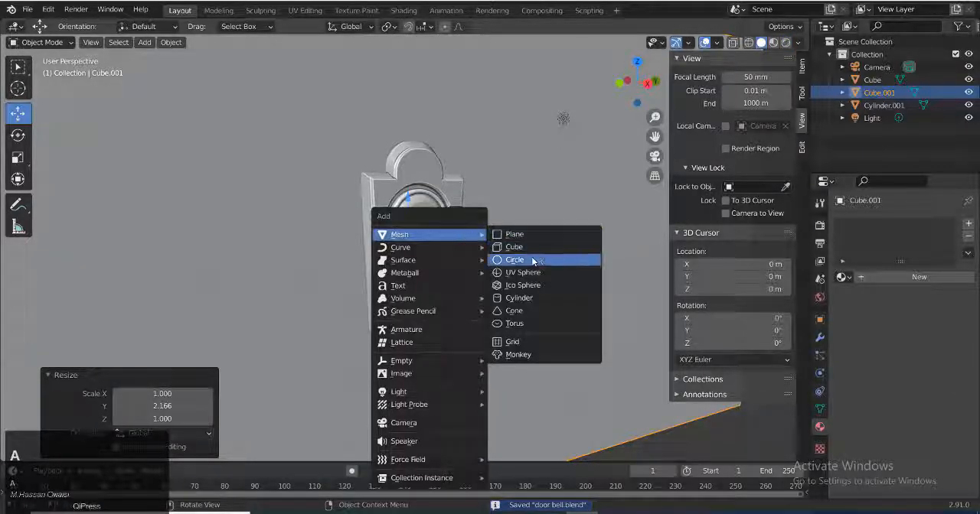
pyautogui.click(518, 298)
pyautogui.moveTo(530, 303); pyautogui.dragTo(472, 321, button='middle')
pyautogui.scroll(3, 427, 331)
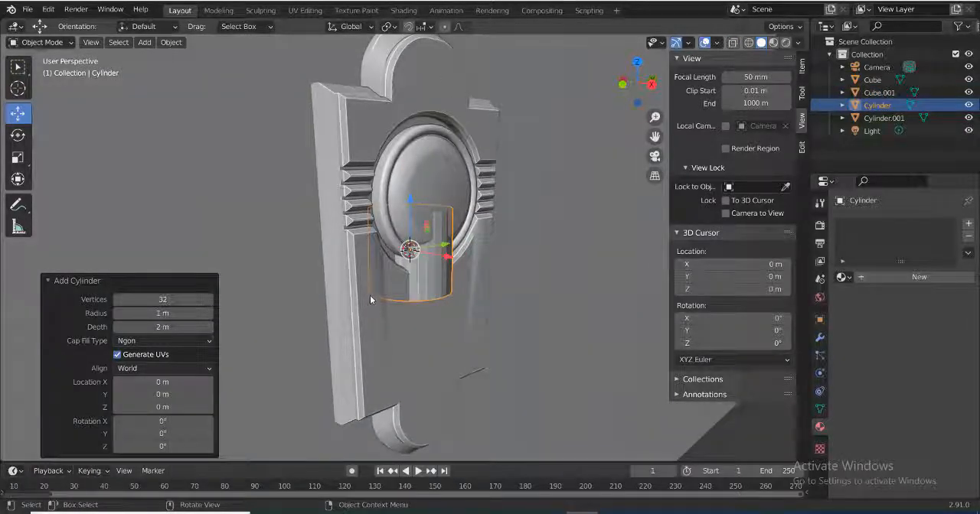
pyautogui.moveTo(447, 257); pyautogui.dragTo(647, 294)
pyautogui.moveTo(494, 326); pyautogui.dragTo(430, 350, button='middle')
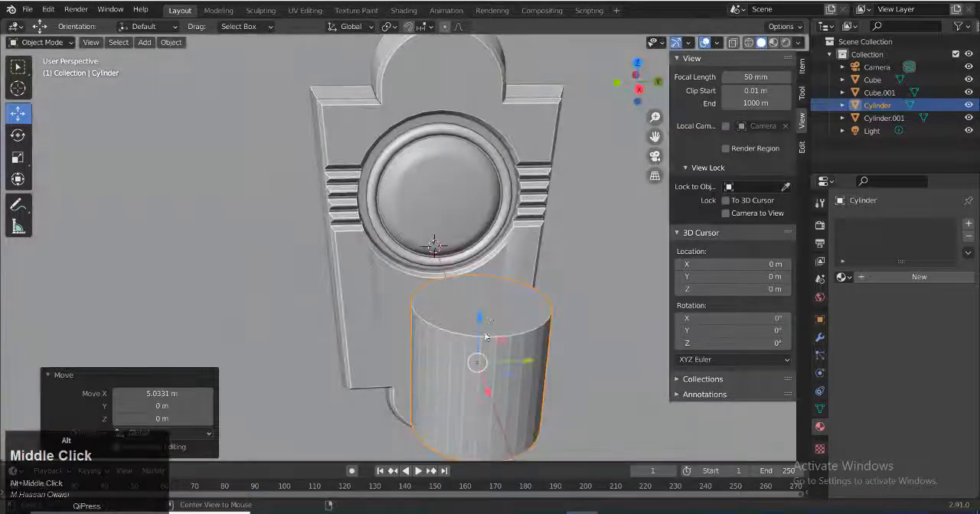
# Connect opposite rim vertices across the cylinder's top face with two parallel edges to outline a narrow central strip
pyautogui.keyDown('alt'); pyautogui.moveTo(486, 337); pyautogui.dragTo(461, 366, button='middle'); pyautogui.keyUp('alt')
pyautogui.press('`')
pyautogui.click(538, 410)
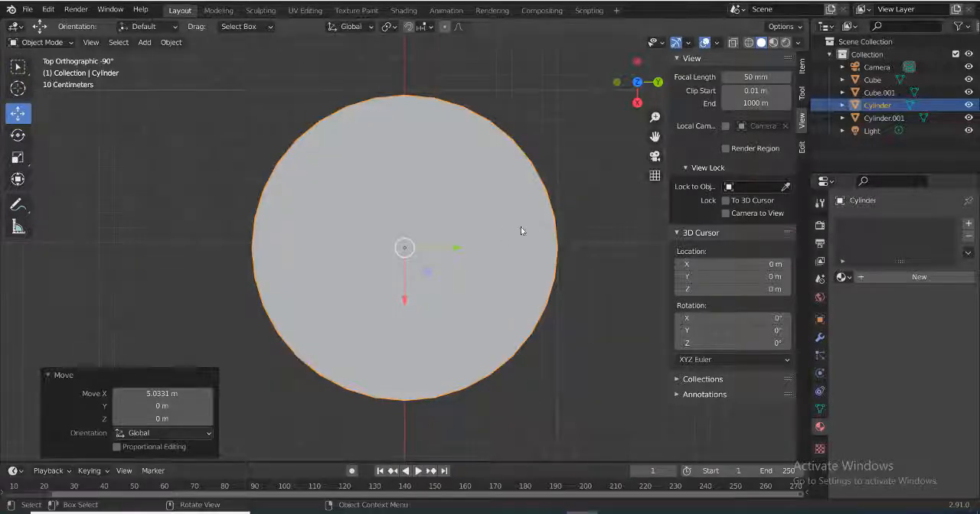
pyautogui.press('Tab')
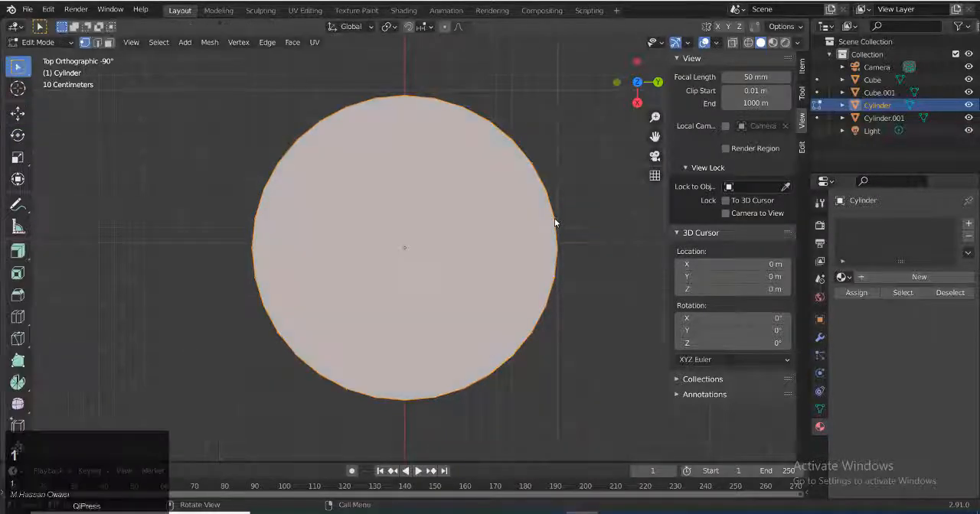
pyautogui.click(240, 221)
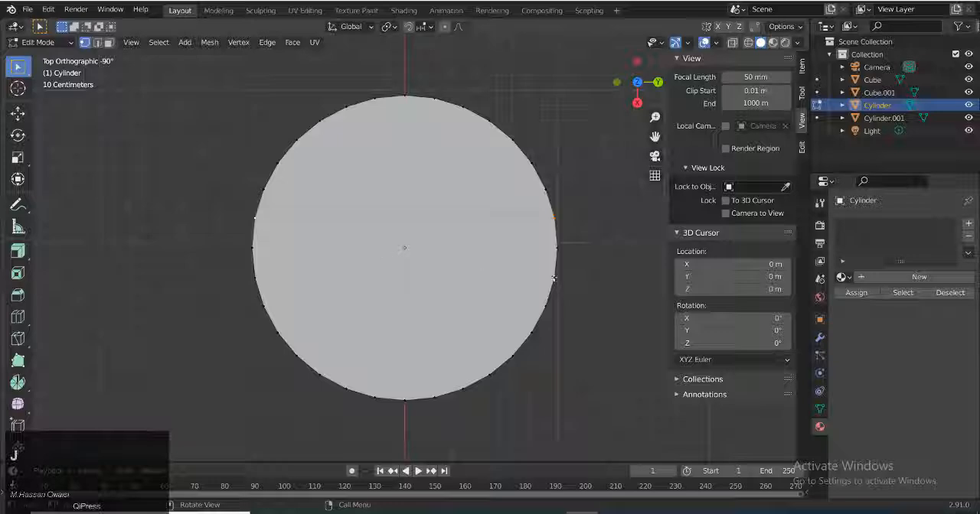
pyautogui.moveTo(348, 204); pyautogui.dragTo(372, 141, button='middle')
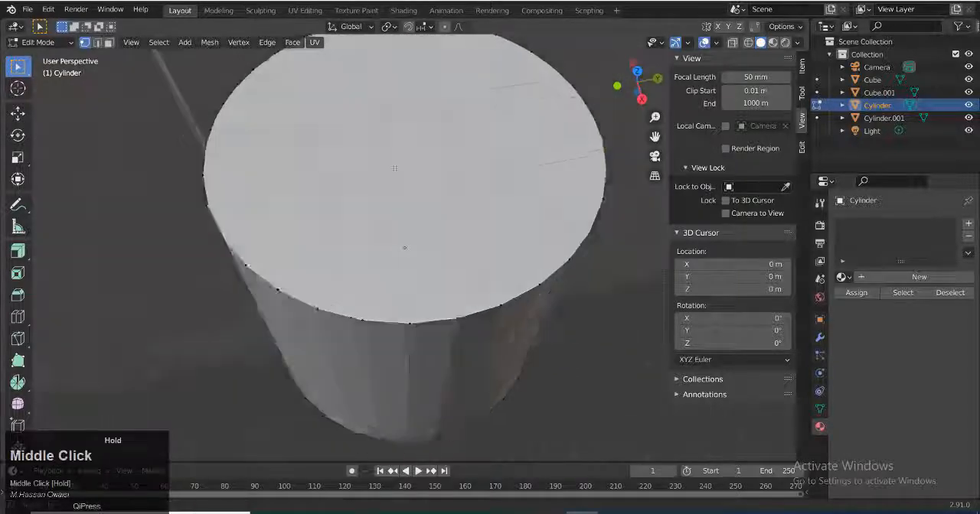
pyautogui.scroll(-4, 372, 191)
pyautogui.moveTo(372, 222); pyautogui.dragTo(422, 237, button='middle')
pyautogui.press('Tab')
pyautogui.scroll(1, 390, 233)
pyautogui.press('Tab')
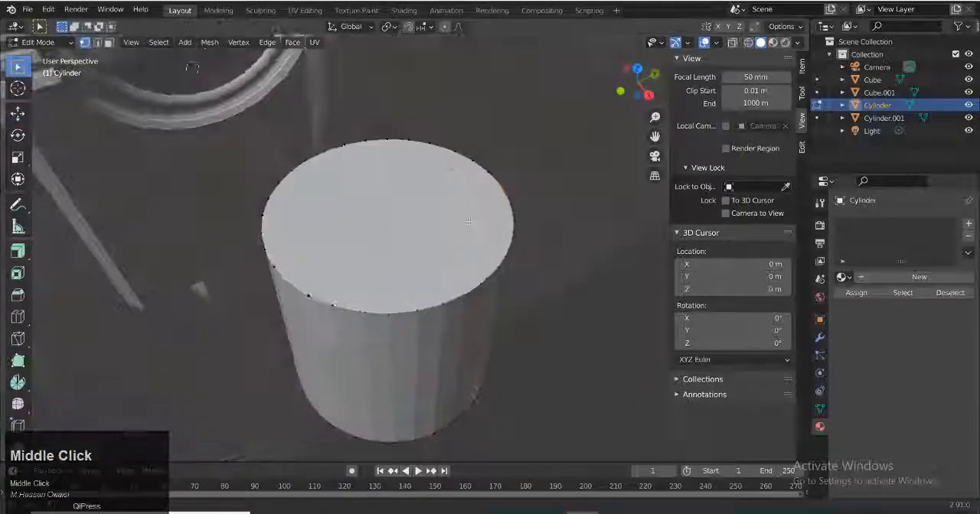
# Extrude the two outer segments of the cylinder's top face up about 0.3 m to form a central slot
pyautogui.scroll(2, 423, 237)
pyautogui.click(443, 264)
pyautogui.keyDown('shift'); pyautogui.click(440, 279); pyautogui.keyUp('shift')
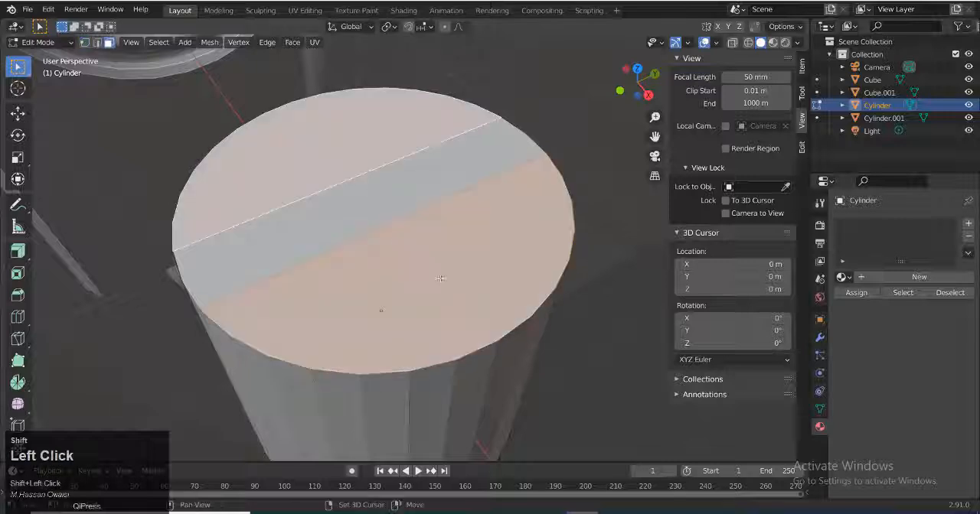
pyautogui.press('e')
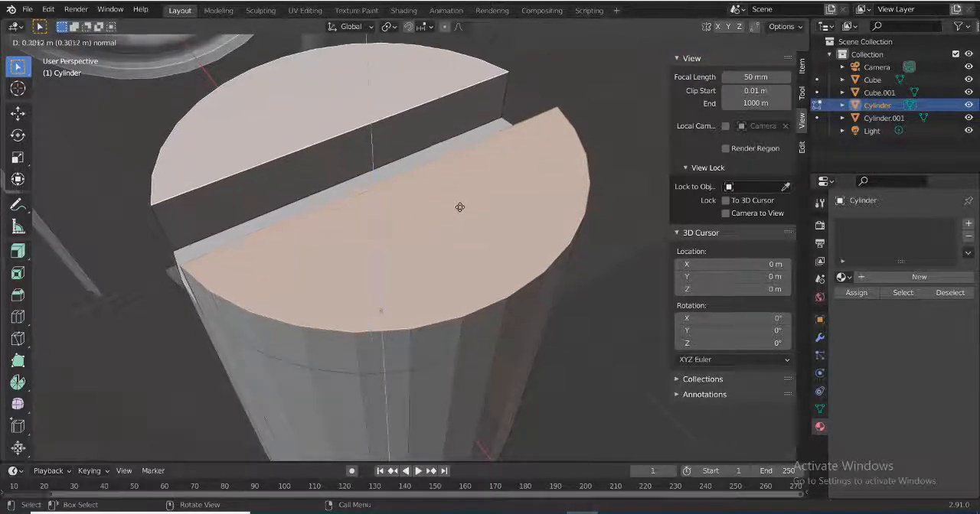
pyautogui.click(460, 205)
# Apply the slotted cylinder's object transform and return to editing its top edges
pyautogui.press('2')
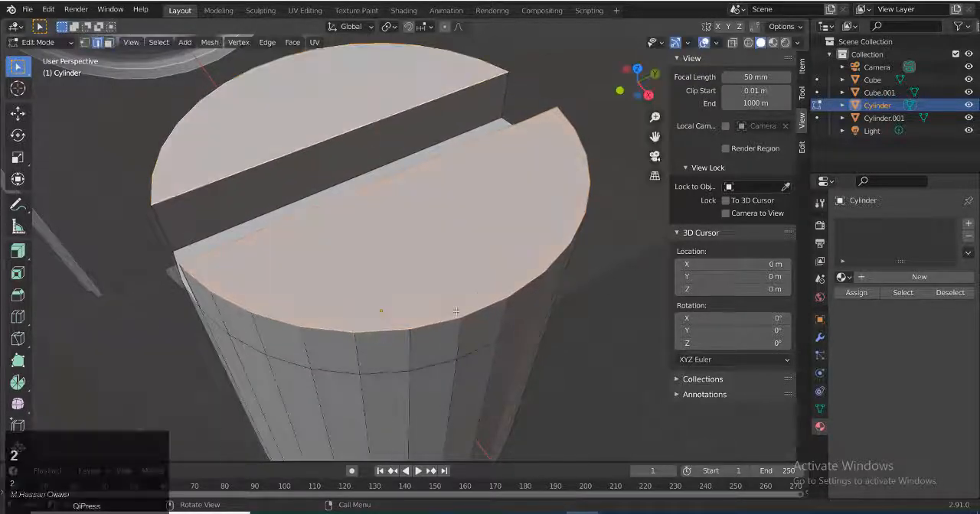
pyautogui.scroll(-4, 467, 268)
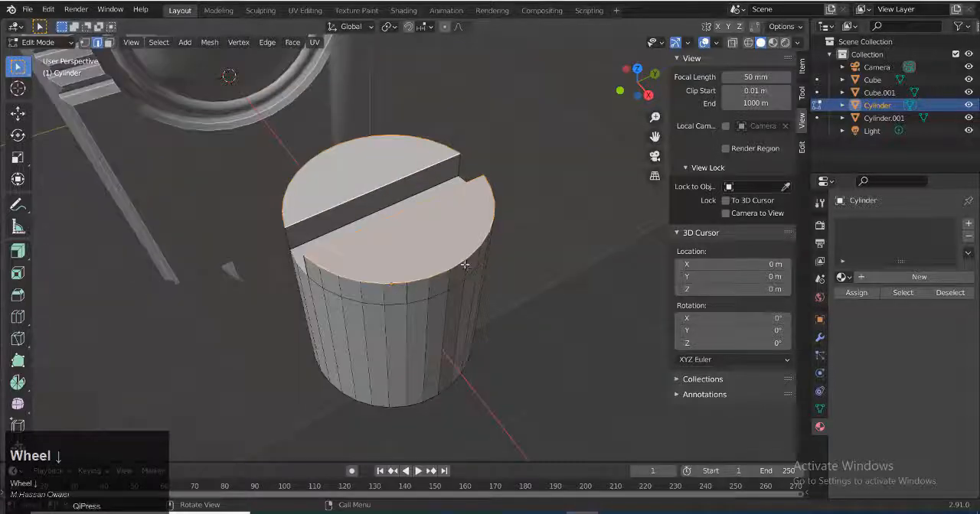
pyautogui.press('Tab')
pyautogui.hotkey('ctrl', 'a')
pyautogui.click(464, 260)
pyautogui.press('Tab')
pyautogui.hotkey('ctrl', 'b')
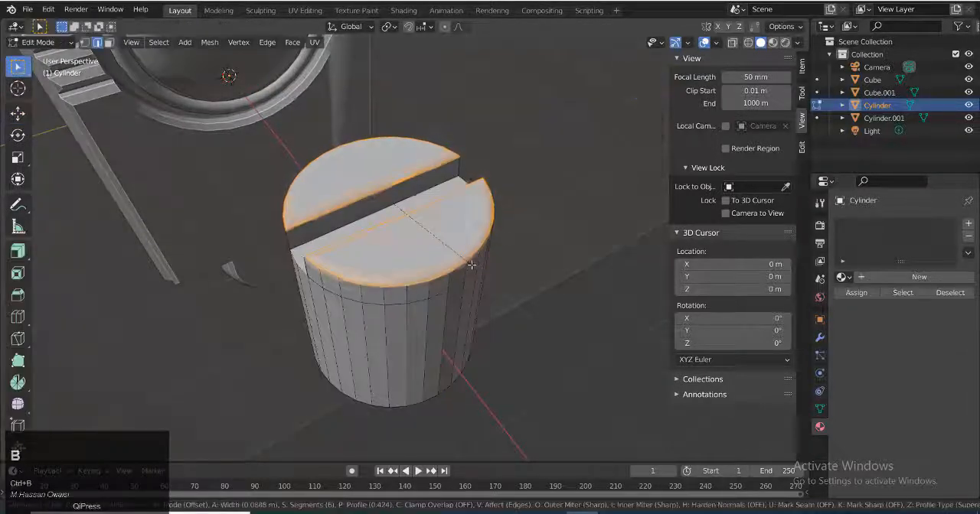
pyautogui.scroll(3, 475, 266)
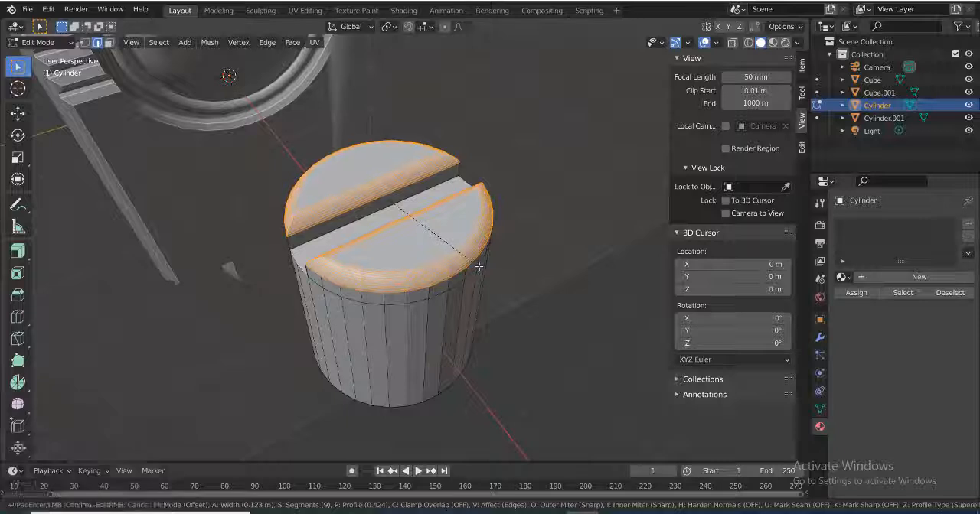
pyautogui.scroll(-6, 479, 267)
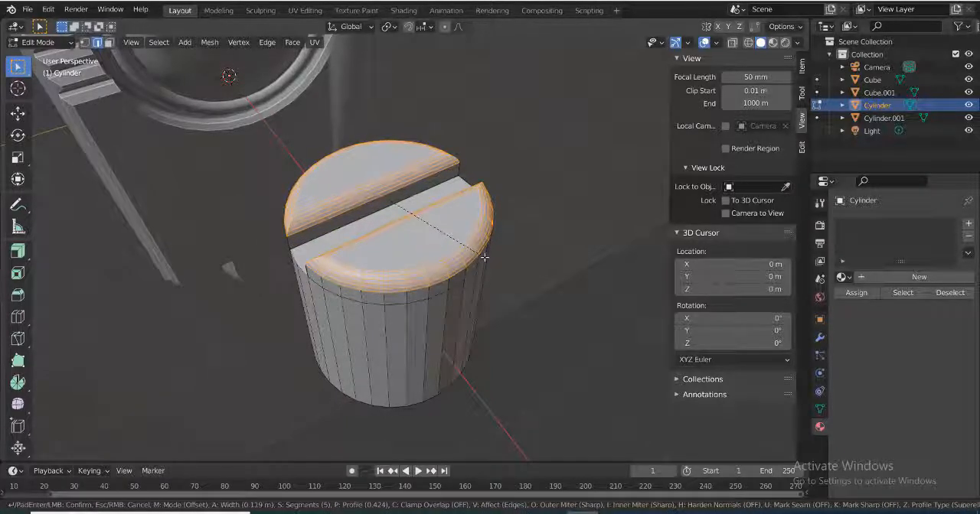
pyautogui.press('Escape')
# Bevel the curved outer top edges of both raised halves by about 0.26 m with 6 segments
pyautogui.scroll(2, 516, 288)
pyautogui.moveTo(484, 257); pyautogui.dragTo(437, 252, button='middle')
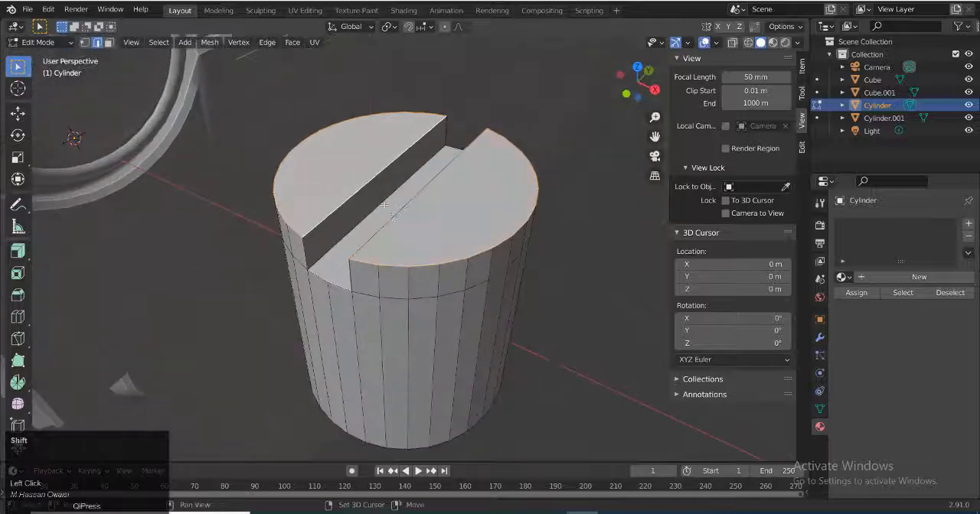
pyautogui.hotkey('ctrl', 'b')
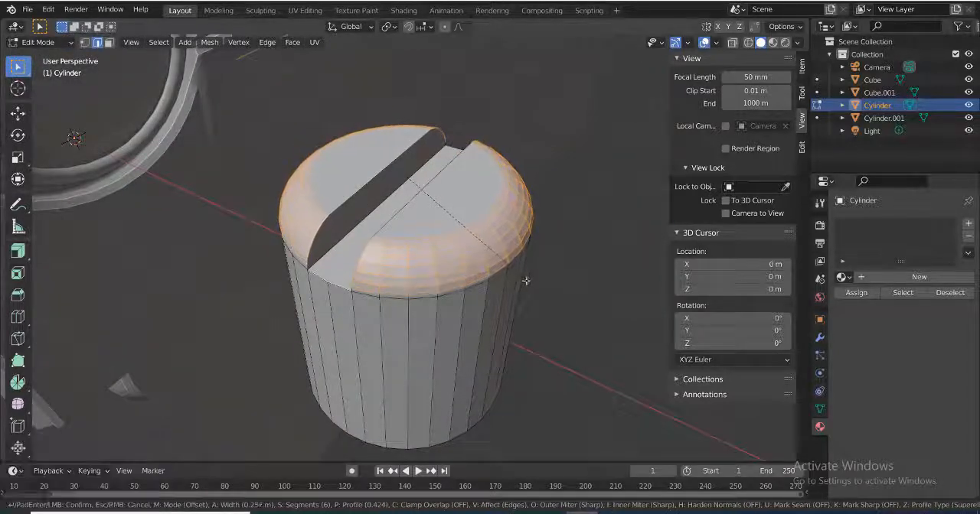
pyautogui.click(528, 281)
# Move the cylinder's bottom face up 1.8992 m along Z to flatten the body into a screw head
pyautogui.moveTo(528, 281); pyautogui.dragTo(464, 246, button='middle')
pyautogui.click(446, 331)
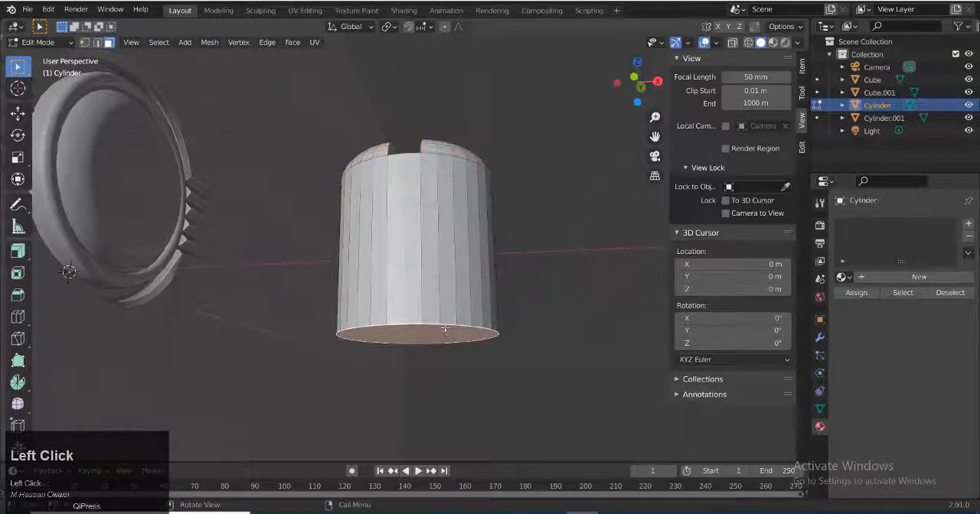
pyautogui.press('g')
pyautogui.moveTo(446, 330); pyautogui.dragTo(442, 265, button='middle')
pyautogui.click(446, 179)
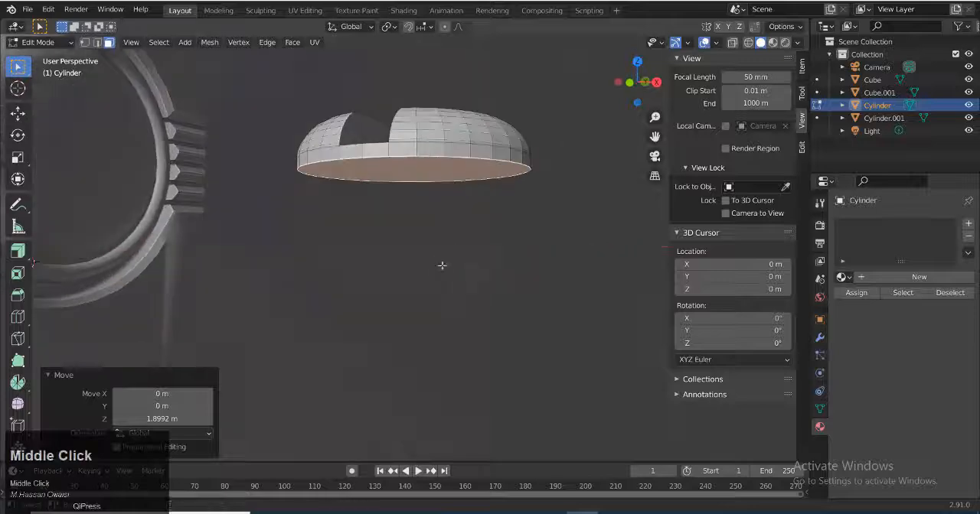
# Bevel the screw head's bottom rim by about 0.04 m with 6 segments
pyautogui.press('2')
pyautogui.hotkey('ctrl', 'b')
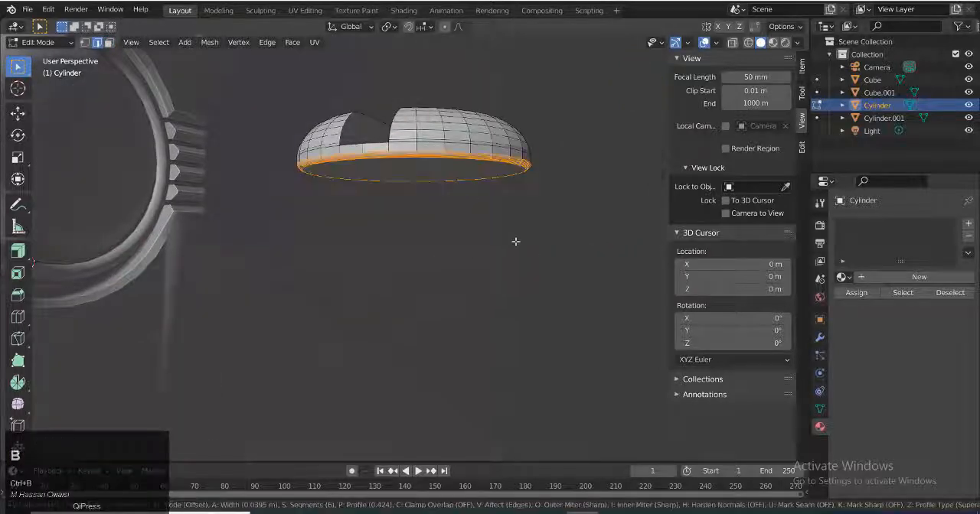
pyautogui.click(516, 241)
pyautogui.press('Tab')
pyautogui.moveTo(516, 240); pyautogui.dragTo(502, 293, button='middle')
pyautogui.scroll(-3, 501, 292)
pyautogui.scroll(5, 459, 291)
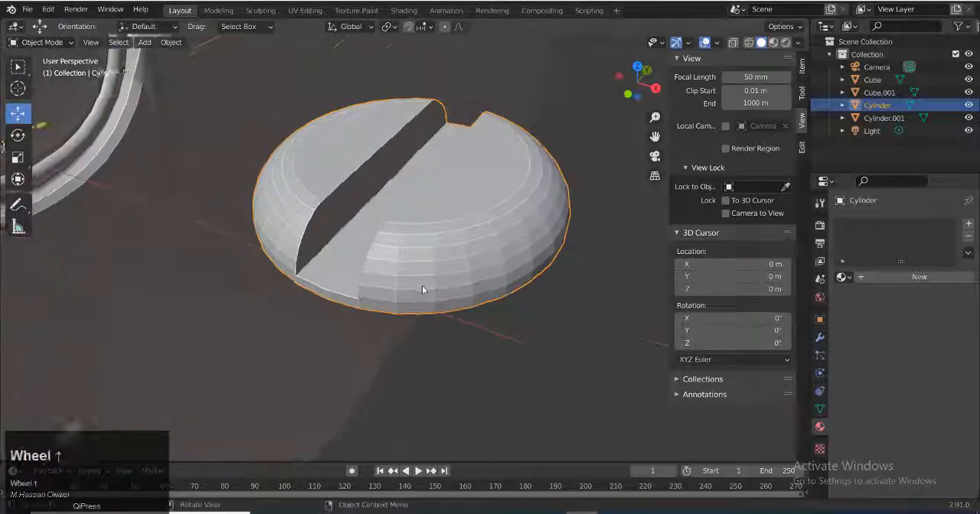
# Select the edges bordering the screw head's slot, including both open ends, and give them a small bevel
pyautogui.moveTo(424, 286); pyautogui.dragTo(406, 286, button='middle')
pyautogui.scroll(2, 330, 195)
pyautogui.press('2')
pyautogui.press('Tab')
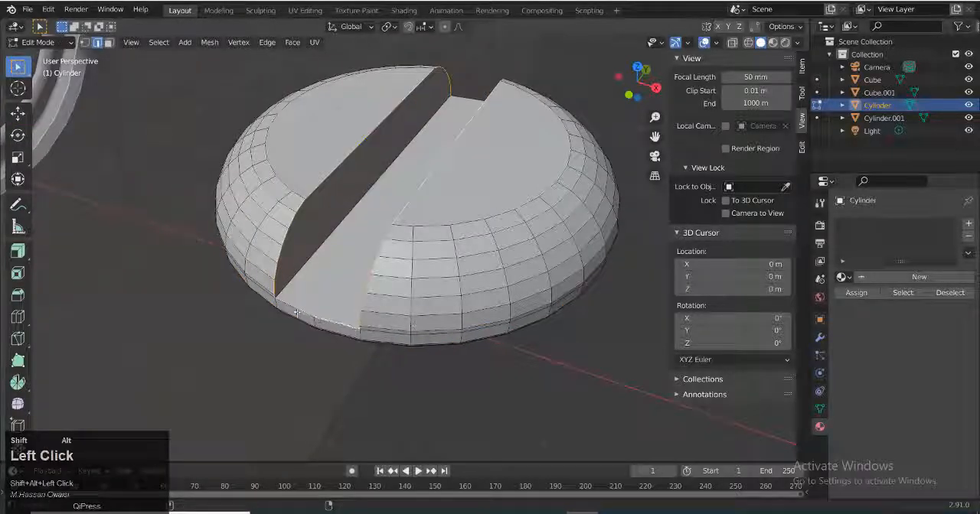
pyautogui.keyDown('alt'); pyautogui.keyDown('shift'); pyautogui.click(324, 317); pyautogui.keyUp('shift'); pyautogui.keyUp('alt')
pyautogui.moveTo(520, 334); pyautogui.dragTo(313, 327, button='middle')
pyautogui.keyDown('alt'); pyautogui.keyDown('shift'); pyautogui.click(417, 210); pyautogui.keyUp('shift'); pyautogui.keyUp('alt')
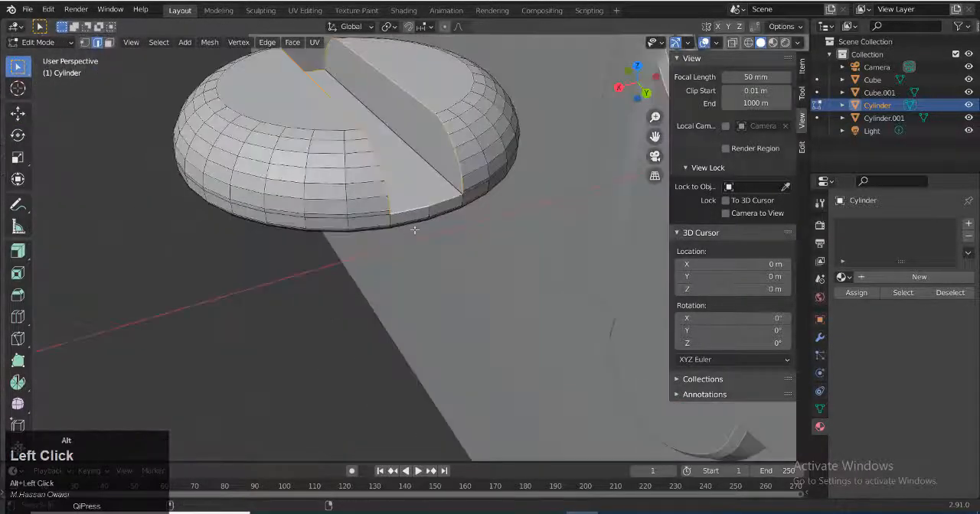
pyautogui.moveTo(414, 228)
pyautogui.mouseDown(button='middle')
pyautogui.moveTo(575, 266)
pyautogui.moveTo(584, 249)
pyautogui.mouseUp(button='middle')
pyautogui.click(748, 42)
pyautogui.moveTo(641, 124); pyautogui.dragTo(696, 93, button='middle')
pyautogui.click(760, 42)
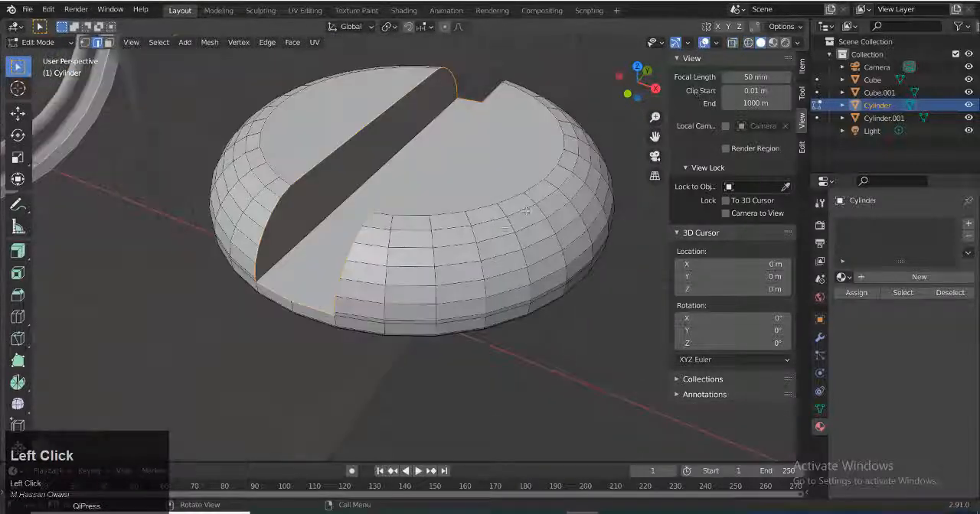
pyautogui.hotkey('ctrl', 'b')
pyautogui.click(530, 209)
pyautogui.press('Tab')
pyautogui.moveTo(531, 208); pyautogui.dragTo(525, 279, button='middle')
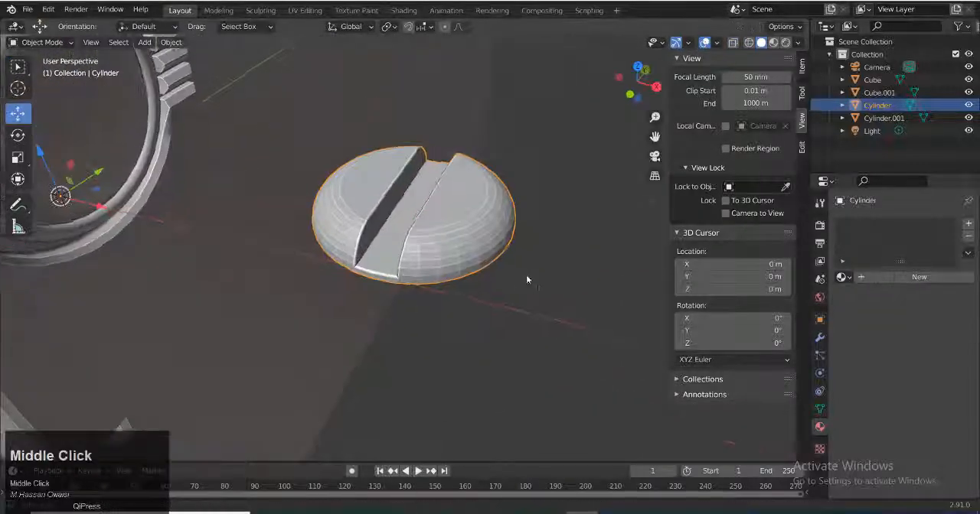
# Save the file and set the screw head's origin to its surface center of mass
pyautogui.hotkey('ctrl', 's')
pyautogui.scroll(-4, 466, 288)
pyautogui.rightClick(446, 247)
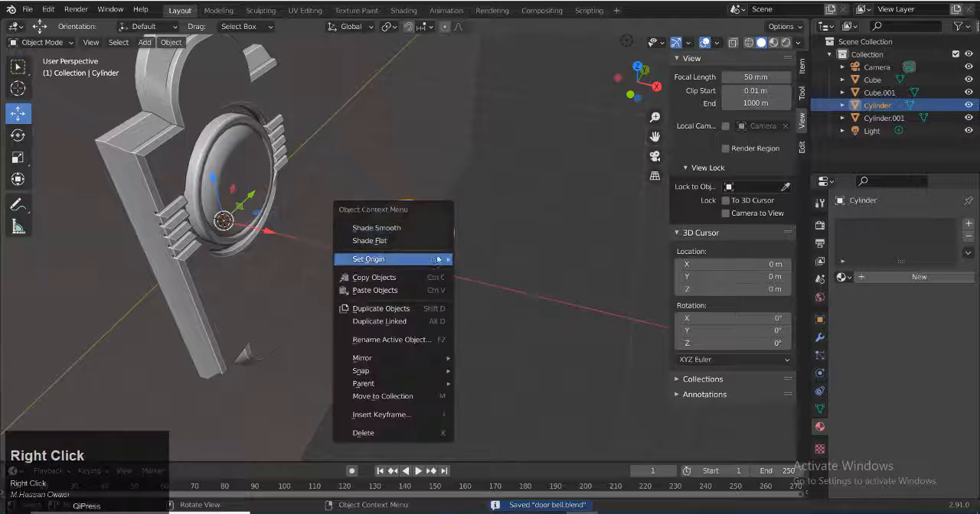
pyautogui.click(543, 355)
# Rotate the screw head 90° around the Y axis so its slotted side faces away from the wall
pyautogui.click(18, 135)
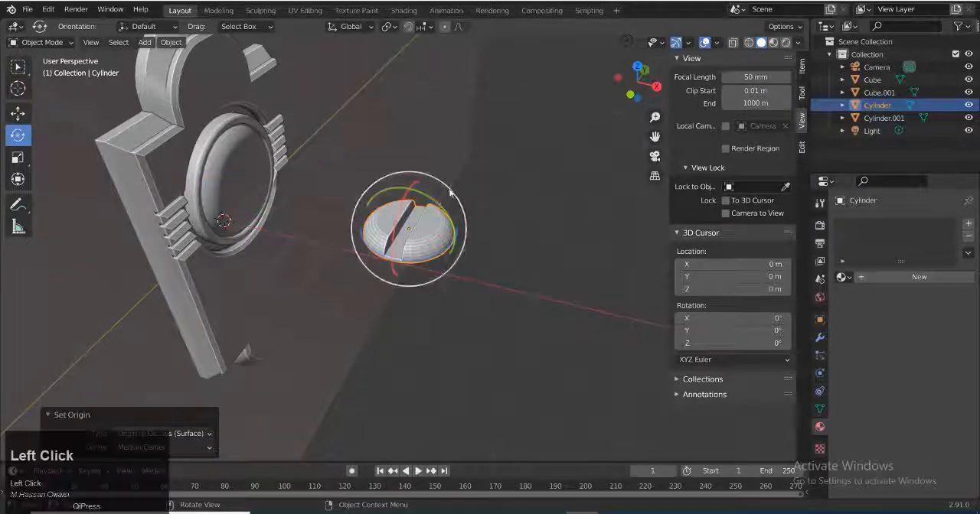
pyautogui.moveTo(440, 202); pyautogui.dragTo(449, 261)
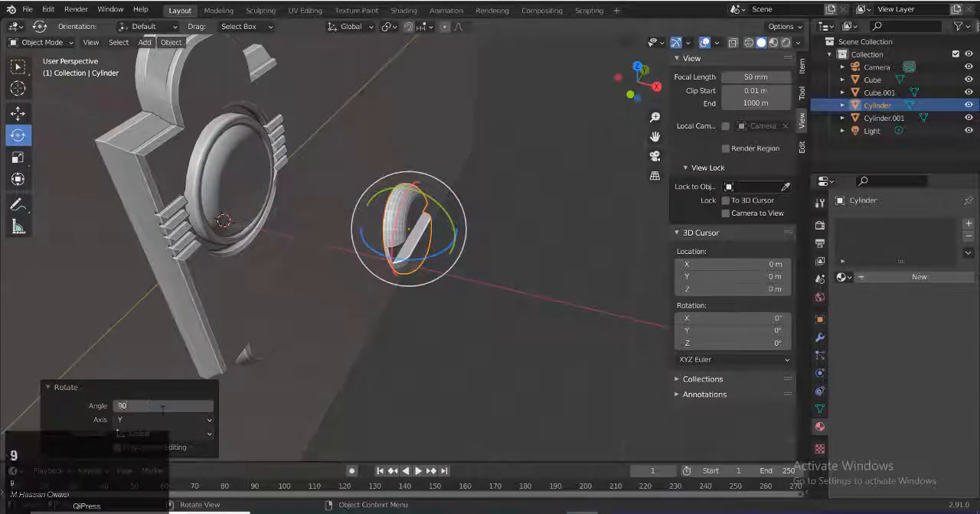
pyautogui.keyDown('alt'); pyautogui.scroll(1, 424, 311); pyautogui.keyUp('alt')
# In the right orthographic view, raise the screw head 2.7417 m along Z onto the back plate's upper lobe
pyautogui.keyDown('alt'); pyautogui.moveTo(416, 323); pyautogui.dragTo(398, 310, button='middle'); pyautogui.keyUp('alt')
pyautogui.press('g')
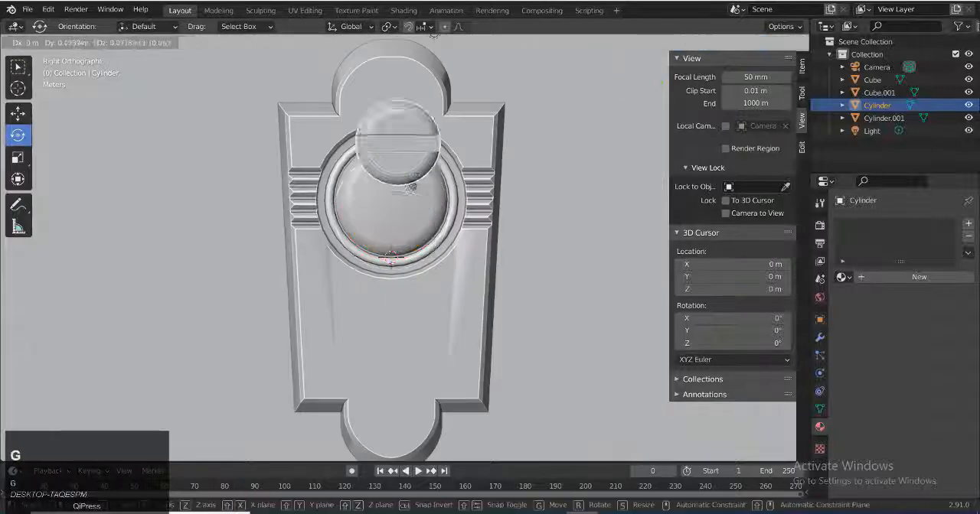
pyautogui.click(406, 167)
pyautogui.moveTo(407, 166); pyautogui.dragTo(549, 87, button='middle')
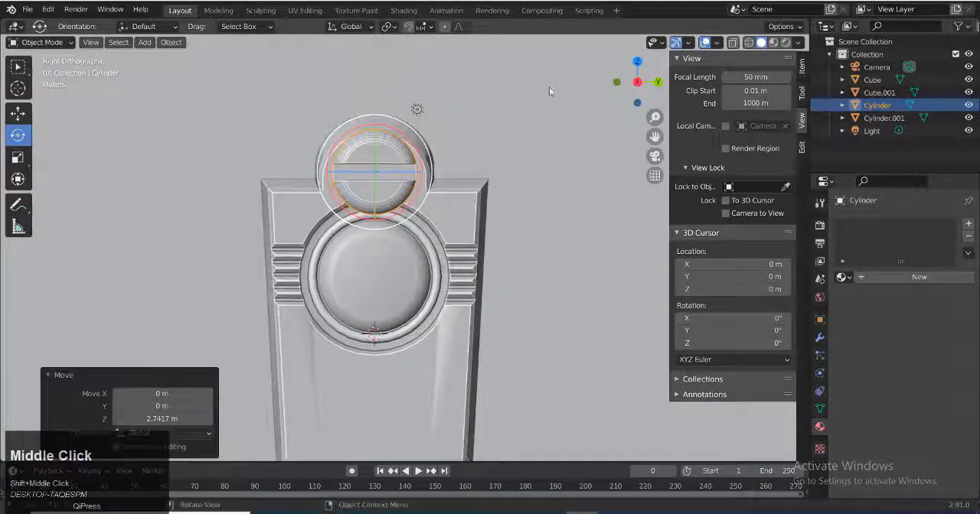
# Scale the screw head uniformly to 0.310, turn its slot diagonally, and shift it 0.0239 m along Y and 0.0718 m along Z
pyautogui.press('s')
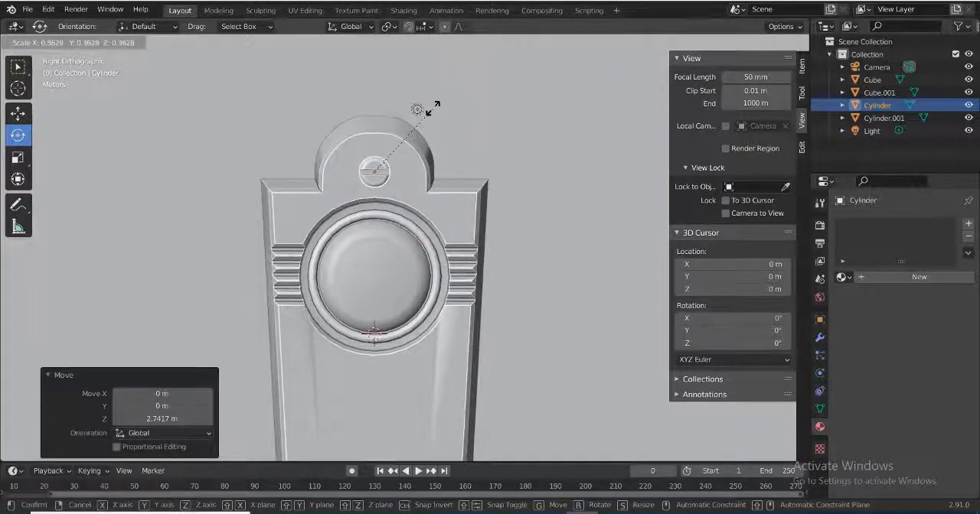
pyautogui.click(421, 115)
pyautogui.press('r')
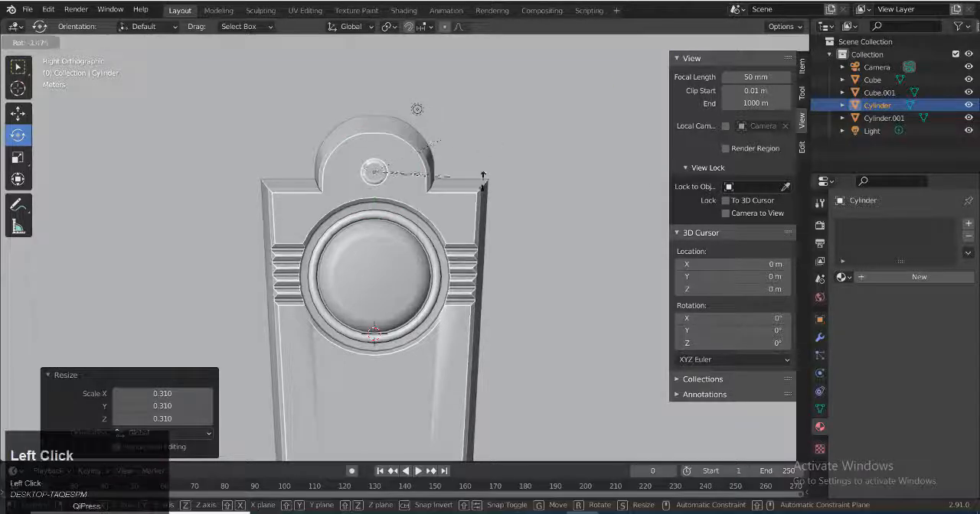
pyautogui.click(483, 175)
pyautogui.press('g')
pyautogui.click(484, 284)
# Duplicate the screw head 7.6264 m down along Z, lower the copy another 0.10393 m on the lower lobe, and rotate it -40.7°
pyautogui.keyDown('shift'); pyautogui.moveTo(484, 284); pyautogui.dragTo(490, 232, button='middle'); pyautogui.keyUp('shift')
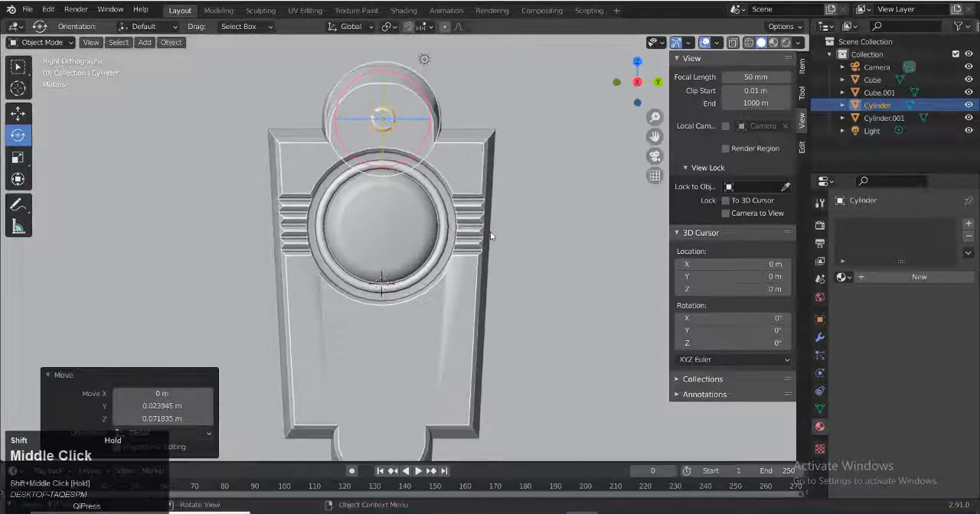
pyautogui.hotkey('shift', 'd')
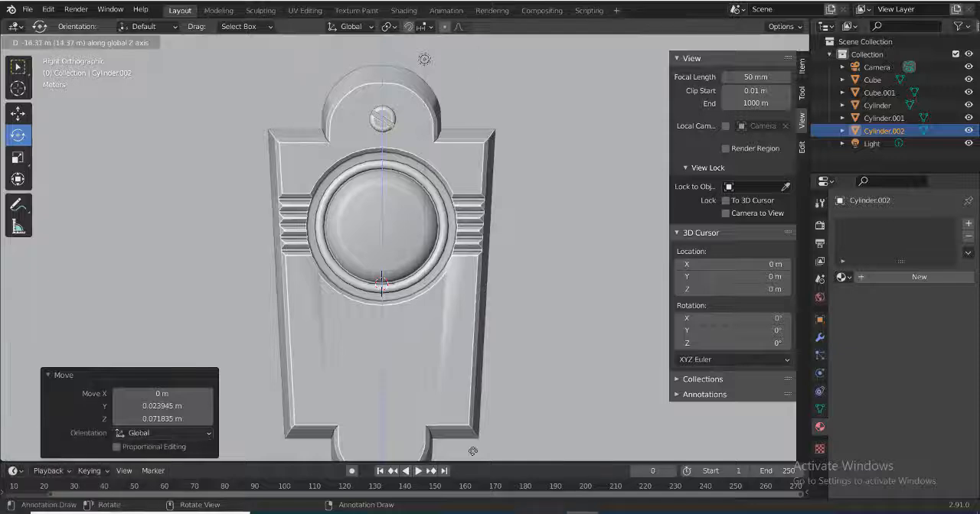
pyautogui.click(491, 346)
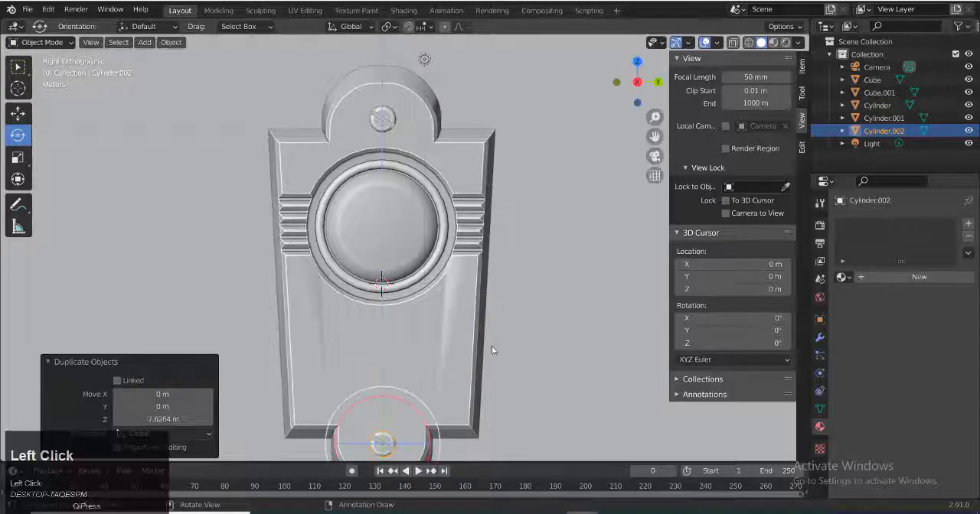
pyautogui.keyDown('shift'); pyautogui.moveTo(491, 346); pyautogui.dragTo(494, 258, button='middle'); pyautogui.keyUp('shift')
pyautogui.scroll(3, 405, 390)
pyautogui.keyDown('shift'); pyautogui.moveTo(405, 390); pyautogui.dragTo(405, 297, button='middle'); pyautogui.keyUp('shift')
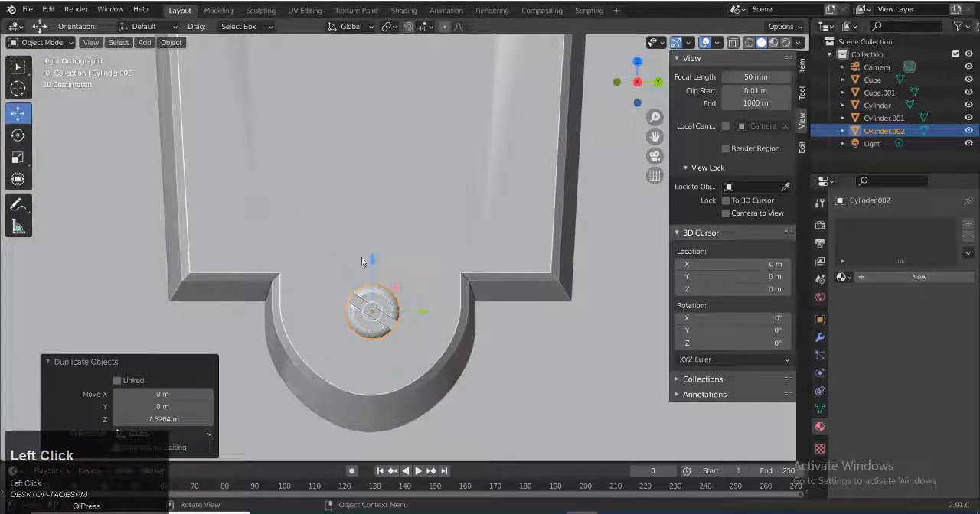
pyautogui.moveTo(362, 262); pyautogui.dragTo(368, 274)
pyautogui.press('r')
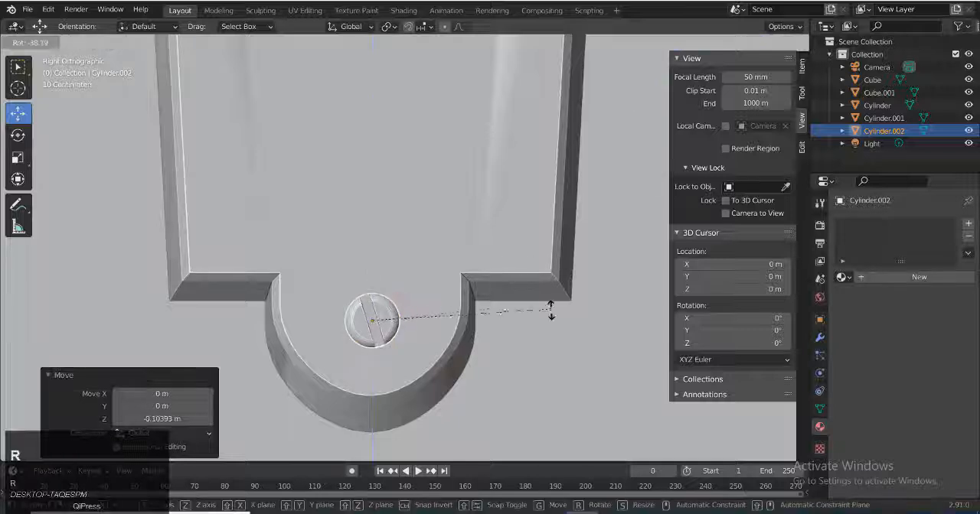
pyautogui.click(467, 320)
# Select both screw heads, move them -4.2605 m along X toward the back plate, and fine-tune their depth against its surface
pyautogui.moveTo(466, 320); pyautogui.dragTo(604, 336, button='middle')
pyautogui.scroll(-1, 347, 215)
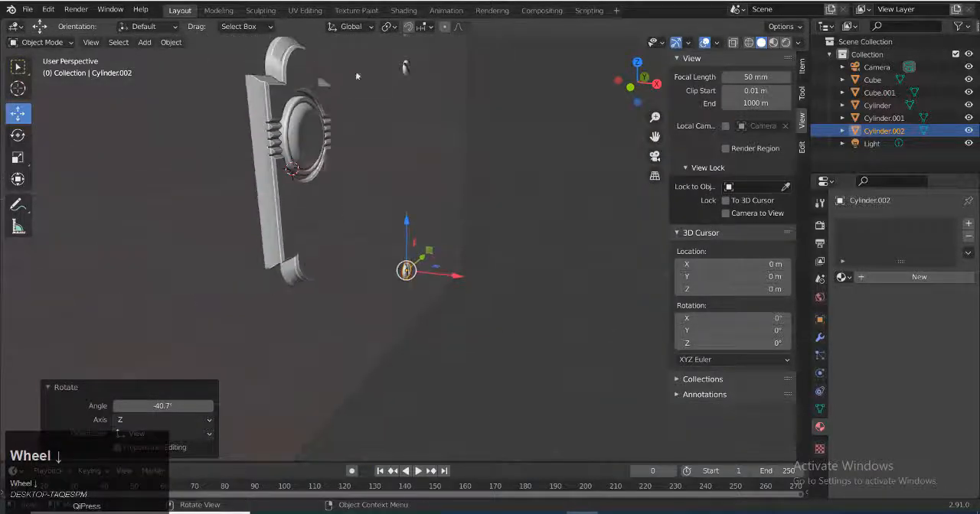
pyautogui.keyDown('shift'); pyautogui.click(405, 67); pyautogui.keyUp('shift')
pyautogui.moveTo(455, 177); pyautogui.dragTo(353, 176)
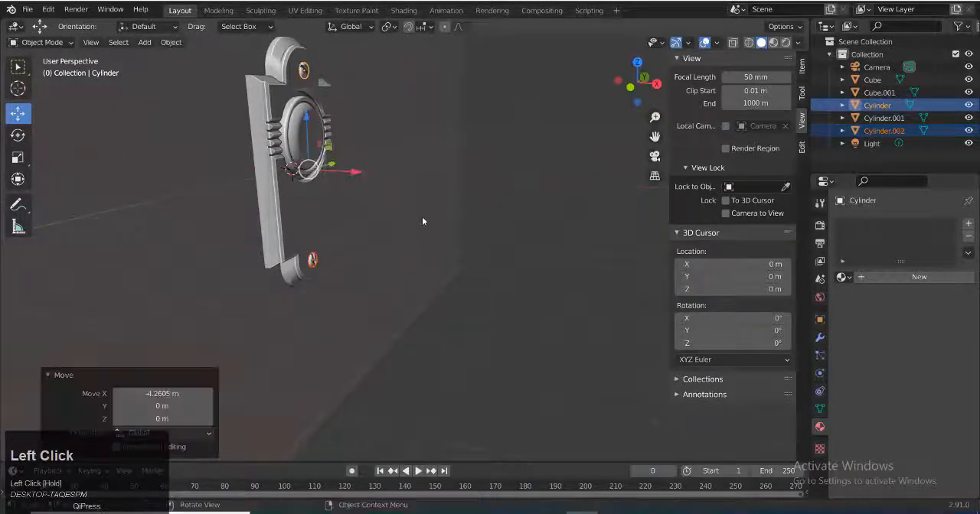
pyautogui.press('`')
pyautogui.click(499, 259)
pyautogui.scroll(2, 498, 258)
pyautogui.keyDown('shift'); pyautogui.moveTo(499, 258); pyautogui.dragTo(498, 383, button='middle'); pyautogui.keyUp('shift')
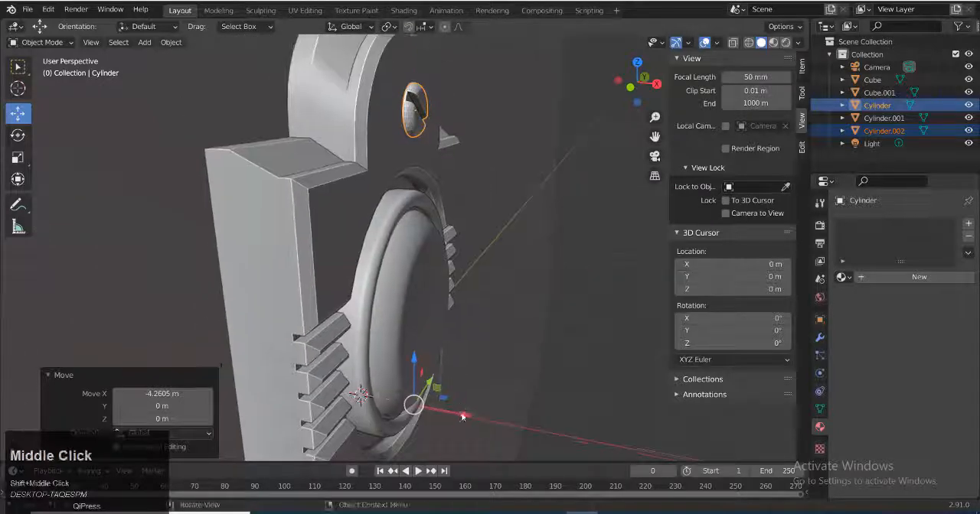
pyautogui.moveTo(460, 416); pyautogui.dragTo(456, 413)
pyautogui.click(608, 286)
# Switch to rendered shading, examine the doorbell with its screws from the front, and save the file
pyautogui.click(786, 43)
pyautogui.scroll(-3, 538, 257)
pyautogui.moveTo(537, 258)
pyautogui.mouseDown(button='middle')
pyautogui.moveTo(399, 251)
pyautogui.moveTo(412, 258)
pyautogui.mouseUp(button='middle')
pyautogui.scroll(-4, 430, 297)
pyautogui.scroll(2, 431, 300)
pyautogui.keyDown('shift'); pyautogui.moveTo(432, 301); pyautogui.dragTo(443, 259, button='middle'); pyautogui.keyUp('shift')
pyautogui.scroll(1, 443, 257)
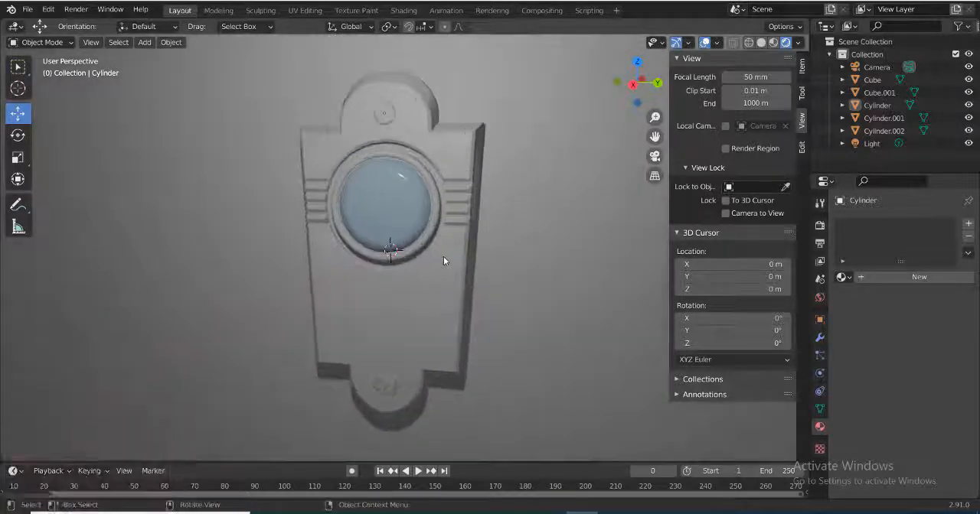
pyautogui.scroll(-5, 443, 257)
pyautogui.scroll(5, 458, 309)
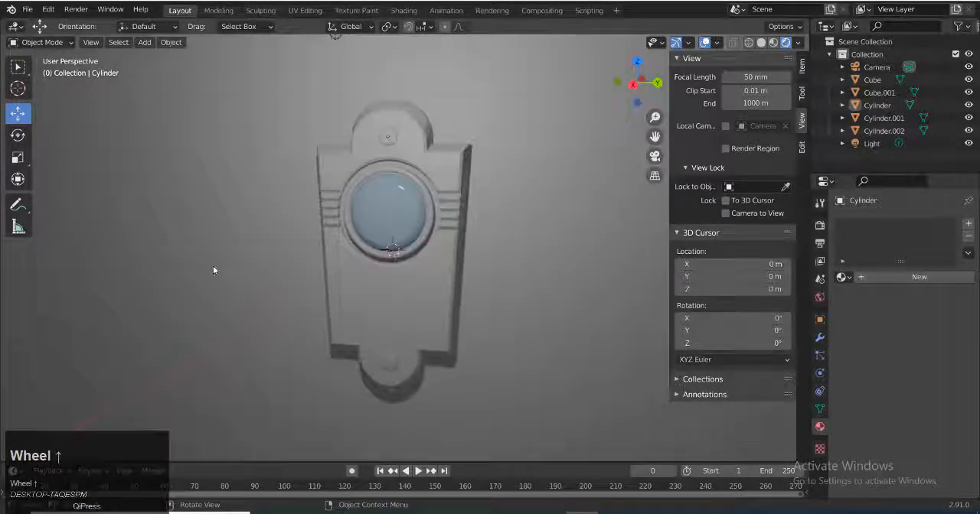
pyautogui.hotkey('ctrl', 's')
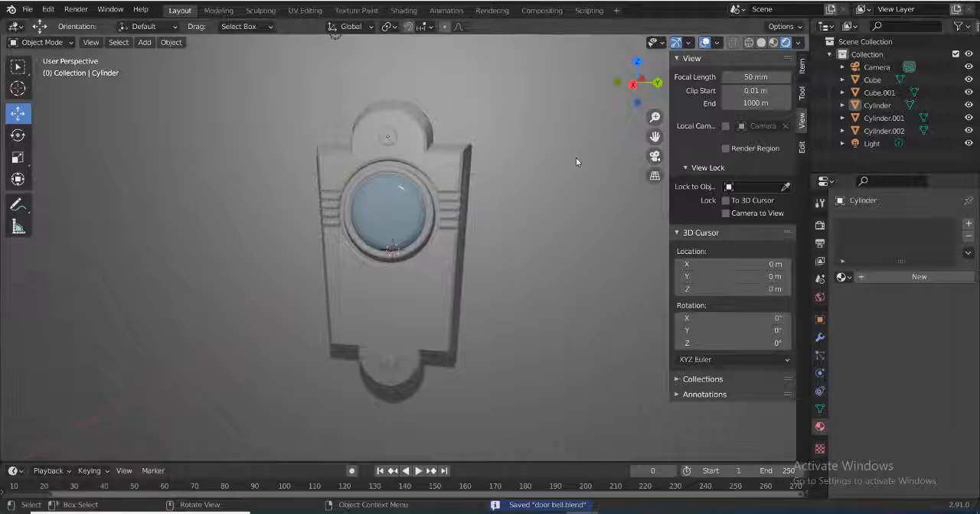
# Give the wall a new material with a near-white base color and save the file
pyautogui.click(578, 127)
pyautogui.scroll(-3, 577, 127)
pyautogui.click(819, 425)
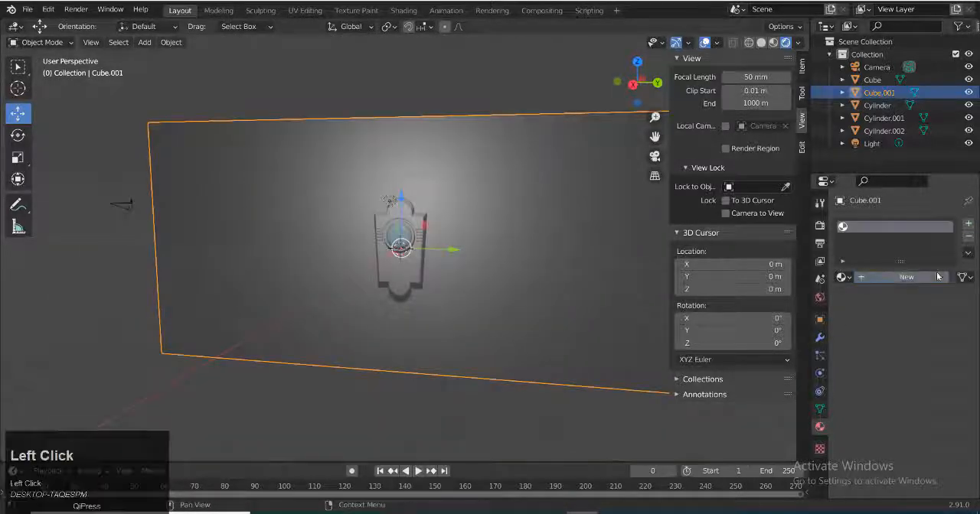
pyautogui.click(919, 277)
pyautogui.click(928, 407)
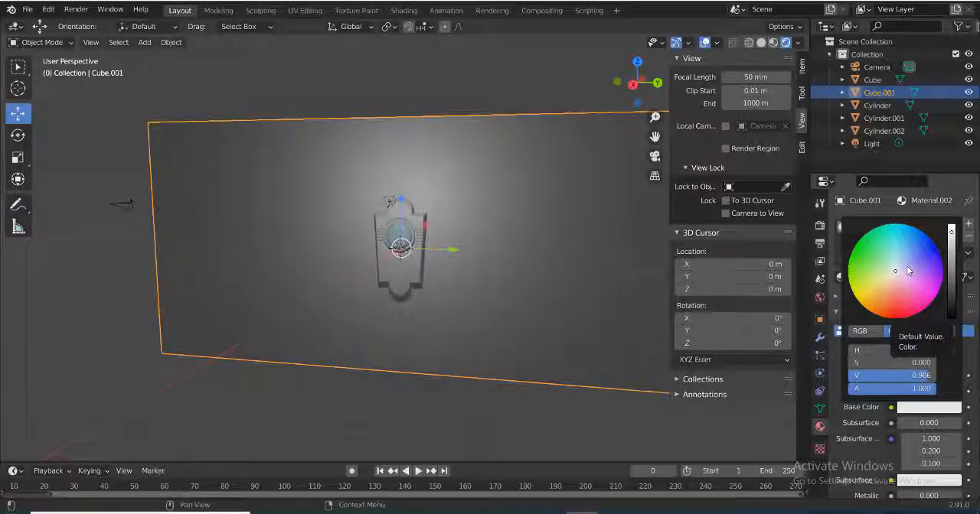
pyautogui.scroll(2, 932, 315)
pyautogui.scroll(-3, 940, 407)
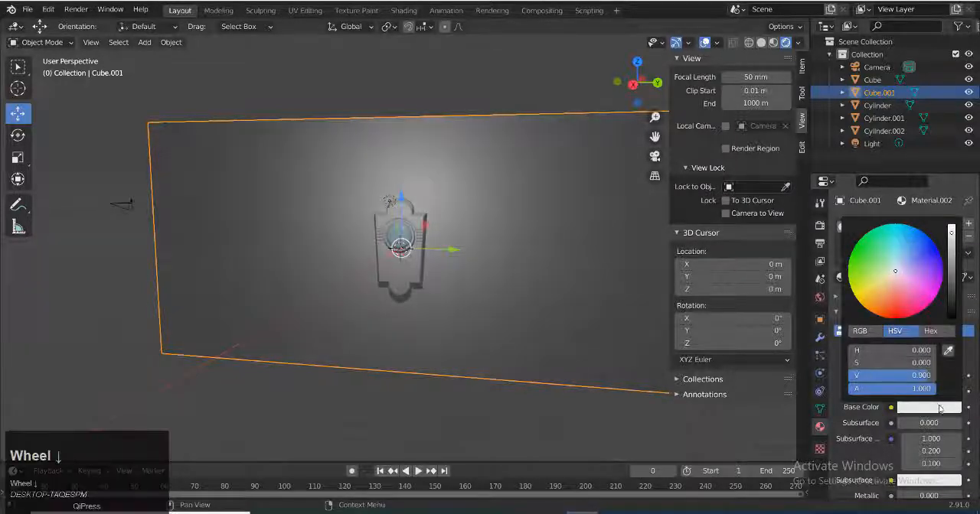
pyautogui.scroll(1, 960, 387)
pyautogui.scroll(-6, 888, 413)
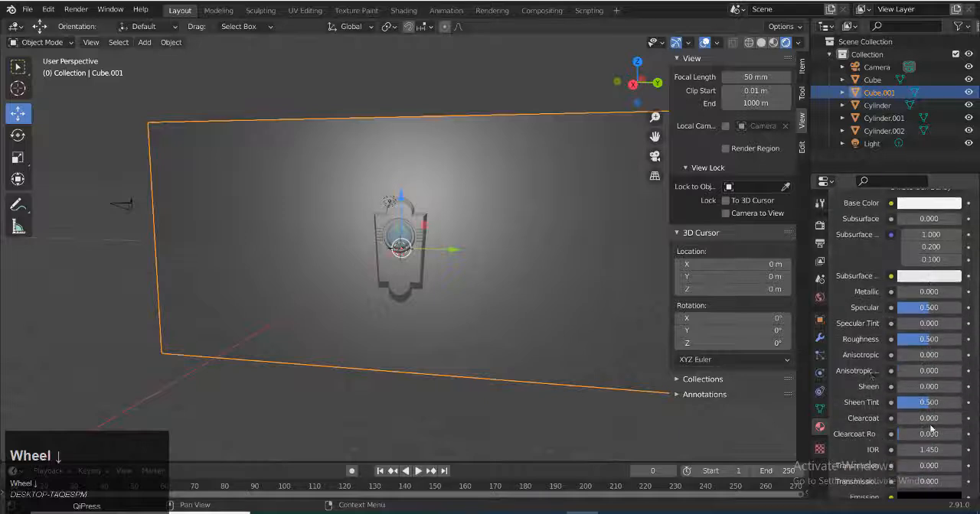
pyautogui.moveTo(463, 389); pyautogui.dragTo(504, 389, button='middle')
pyautogui.hotkey('ctrl', 's')
# Set the back plate's second material to metallic 1.000, roughness 0.191 and a golden yellow base color
pyautogui.scroll(4, 434, 349)
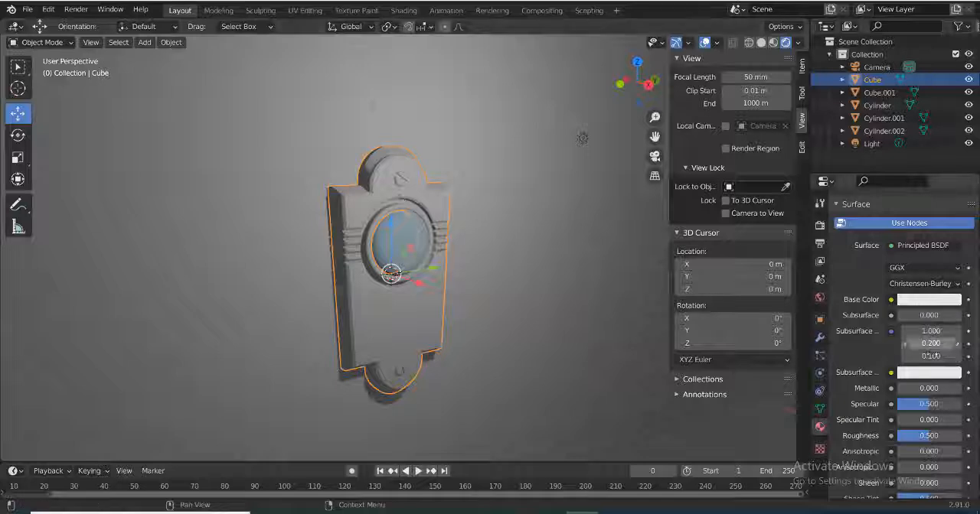
pyautogui.click(773, 42)
pyautogui.scroll(2, 516, 326)
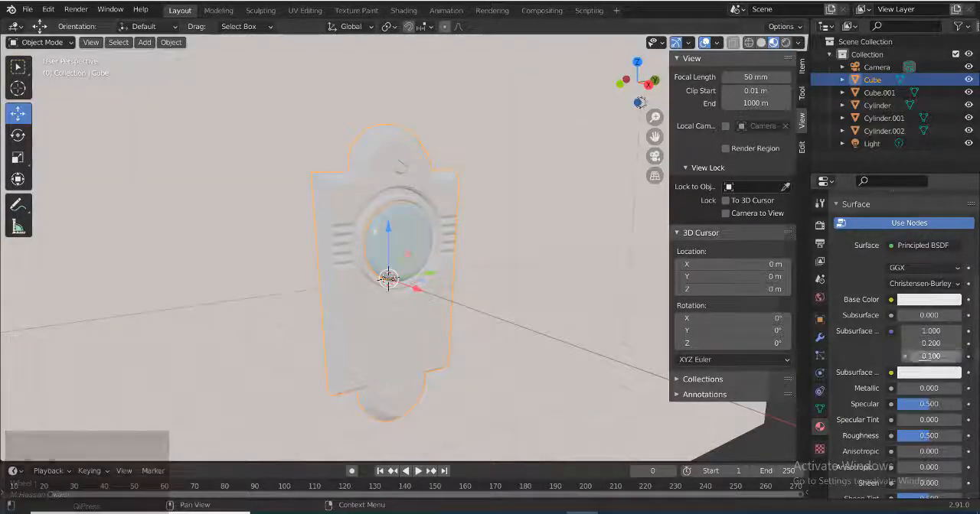
pyautogui.moveTo(913, 388); pyautogui.dragTo(918, 389)
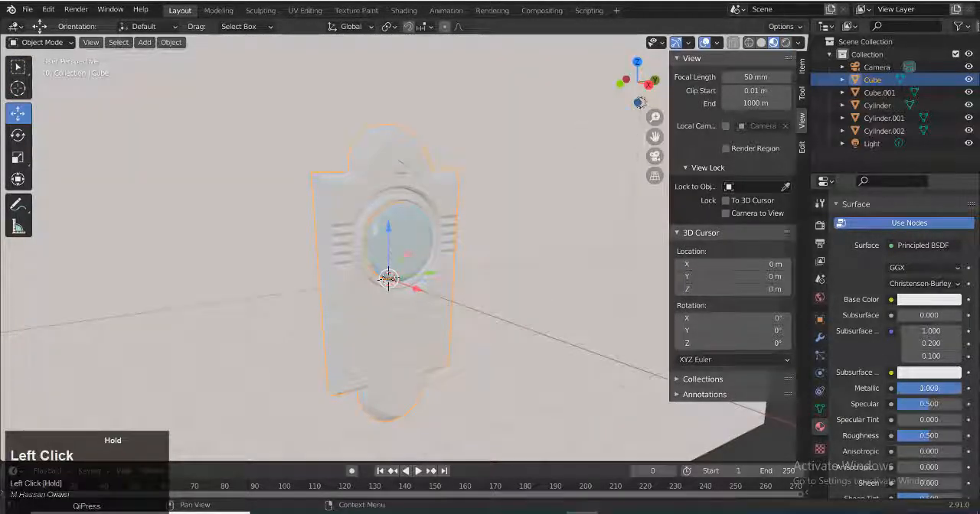
pyautogui.click(761, 43)
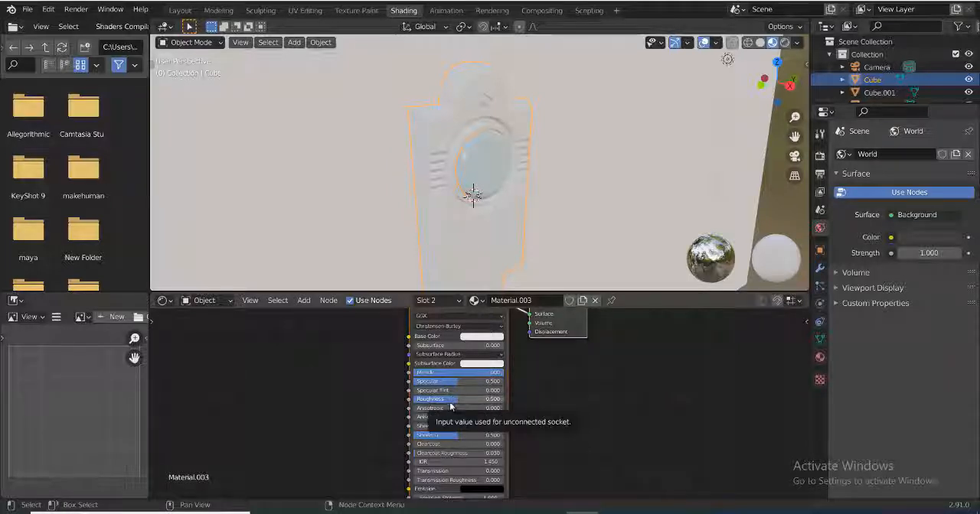
pyautogui.moveTo(446, 403); pyautogui.dragTo(429, 403)
pyautogui.click(480, 338)
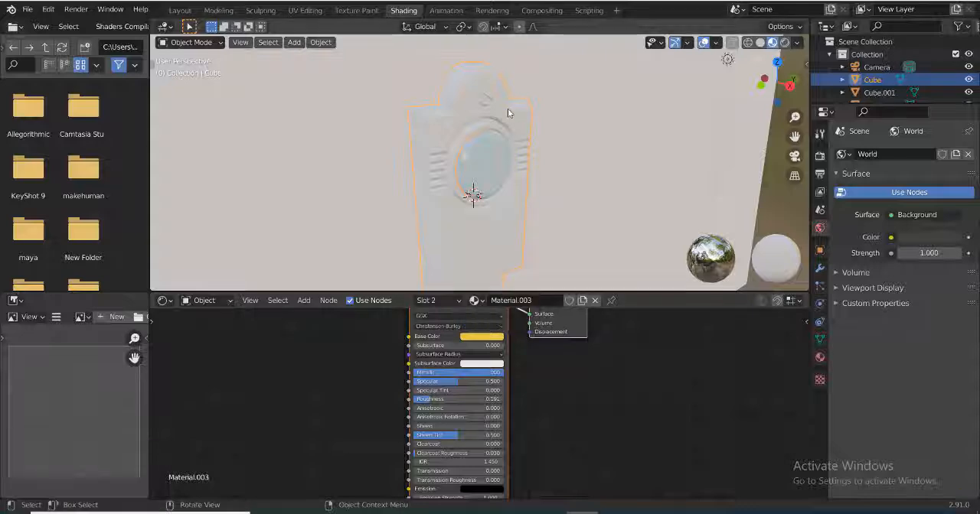
# Select the back plate's entire mesh in Edit Mode and assign the yellow metallic material to it
pyautogui.press('Tab')
pyautogui.press('a')
pyautogui.click(220, 10)
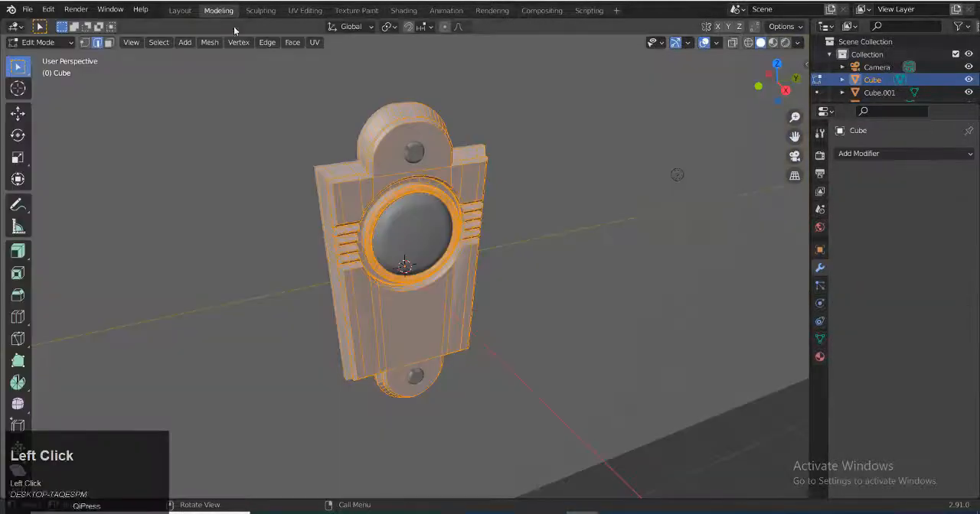
pyautogui.click(820, 357)
pyautogui.click(845, 251)
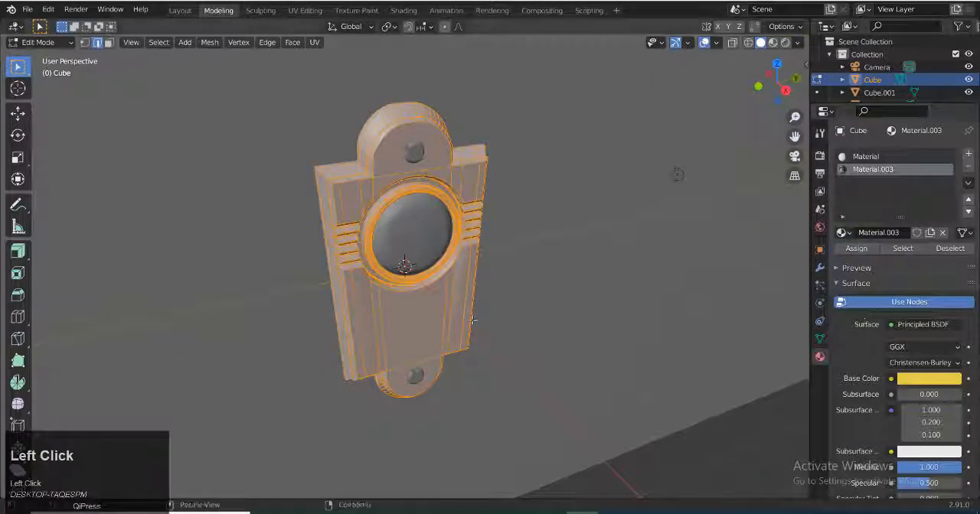
# Refine the plate's gold material with roughness 0.104, a more orange base color and metallic 0.887
pyautogui.click(785, 43)
pyautogui.click(404, 11)
pyautogui.moveTo(503, 251)
pyautogui.mouseDown(button='middle')
pyautogui.moveTo(437, 202)
pyautogui.moveTo(453, 205)
pyautogui.mouseUp(button='middle')
pyautogui.scroll(1, 456, 211)
pyautogui.moveTo(505, 244)
pyautogui.mouseDown(button='middle')
pyautogui.moveTo(490, 241)
pyautogui.moveTo(519, 238)
pyautogui.mouseUp(button='middle')
pyautogui.moveTo(435, 399)
pyautogui.mouseDown()
pyautogui.moveTo(455, 399)
pyautogui.moveTo(423, 399)
pyautogui.mouseUp()
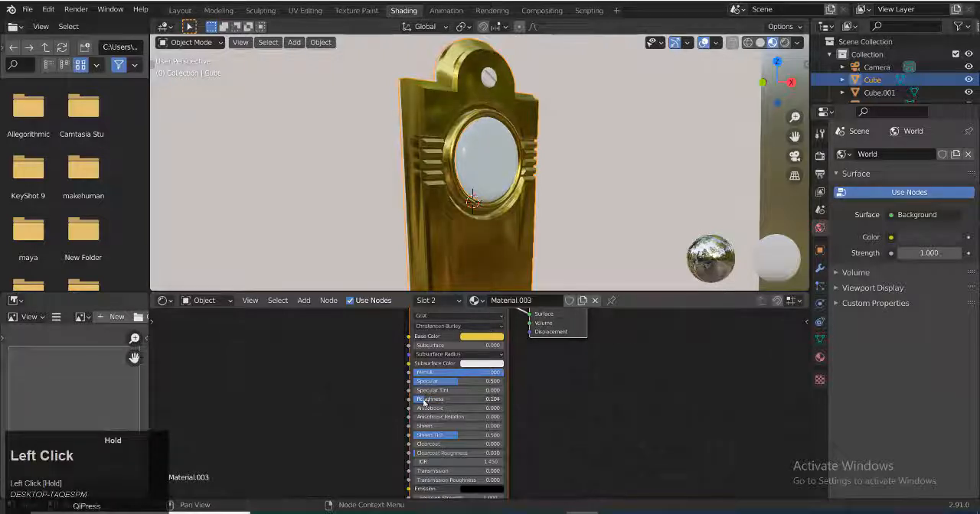
pyautogui.click(480, 336)
pyautogui.moveTo(475, 258); pyautogui.dragTo(477, 266)
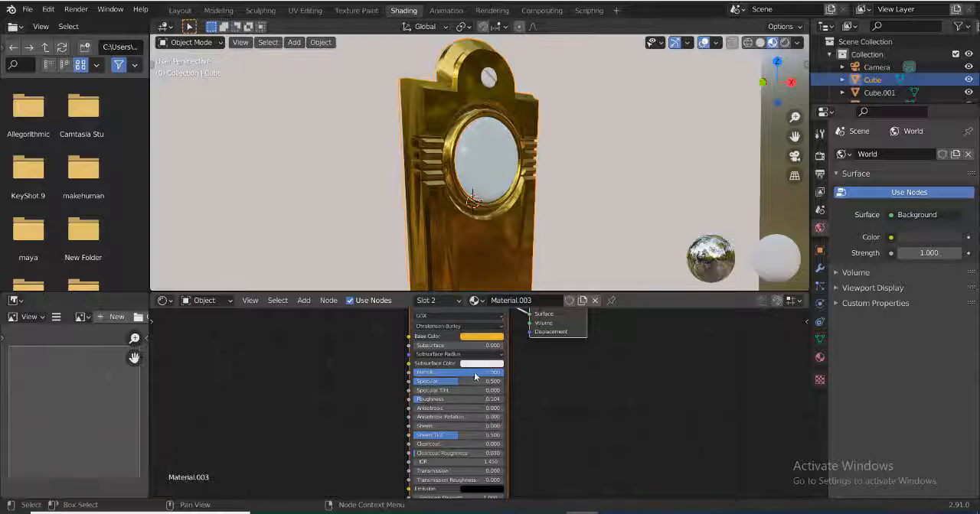
pyautogui.moveTo(475, 373); pyautogui.dragTo(465, 373)
# Preview the gold plate in rendered shading and return it to Object Mode in the Modeling workspace
pyautogui.moveTo(573, 244)
pyautogui.mouseDown(button='middle')
pyautogui.moveTo(453, 219)
pyautogui.moveTo(507, 223)
pyautogui.moveTo(475, 215)
pyautogui.moveTo(551, 192)
pyautogui.mouseUp(button='middle')
pyautogui.click(785, 42)
pyautogui.moveTo(605, 146); pyautogui.dragTo(580, 195, button='middle')
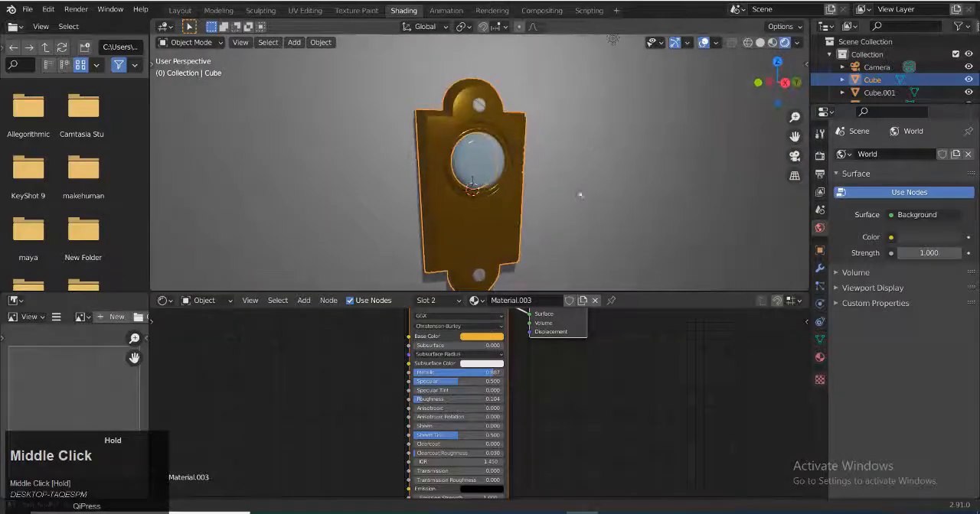
pyautogui.click(218, 10)
pyautogui.press('Tab')
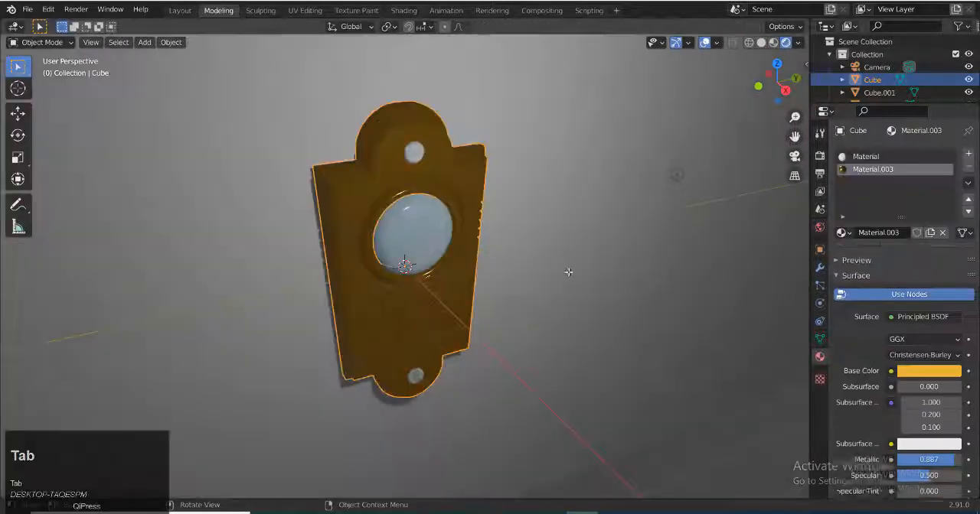
# Change the scene's point light to a Sun light with a strength of 2.000
pyautogui.moveTo(429, 261)
pyautogui.mouseDown(button='middle')
pyautogui.moveTo(468, 261)
pyautogui.moveTo(619, 151)
pyautogui.mouseUp(button='middle')
pyautogui.click(636, 115)
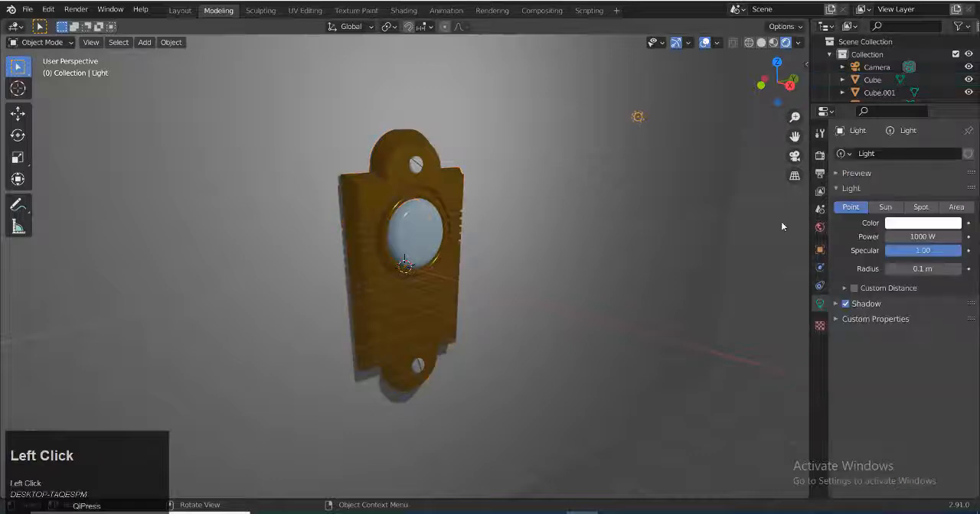
pyautogui.click(885, 207)
pyautogui.write('2')
pyautogui.press('Return')
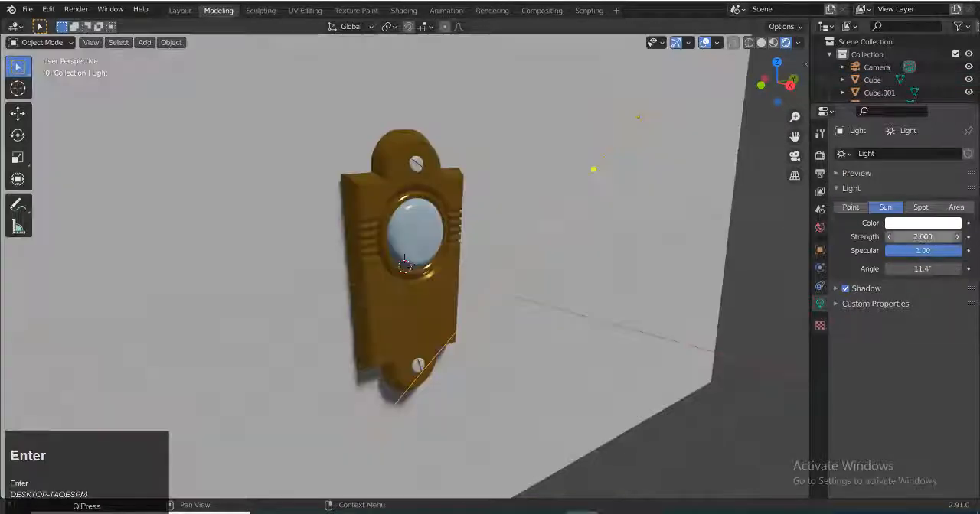
# Adjust the base color of the round button's material to a very pale bluish white
pyautogui.moveTo(674, 382); pyautogui.dragTo(494, 322, button='middle')
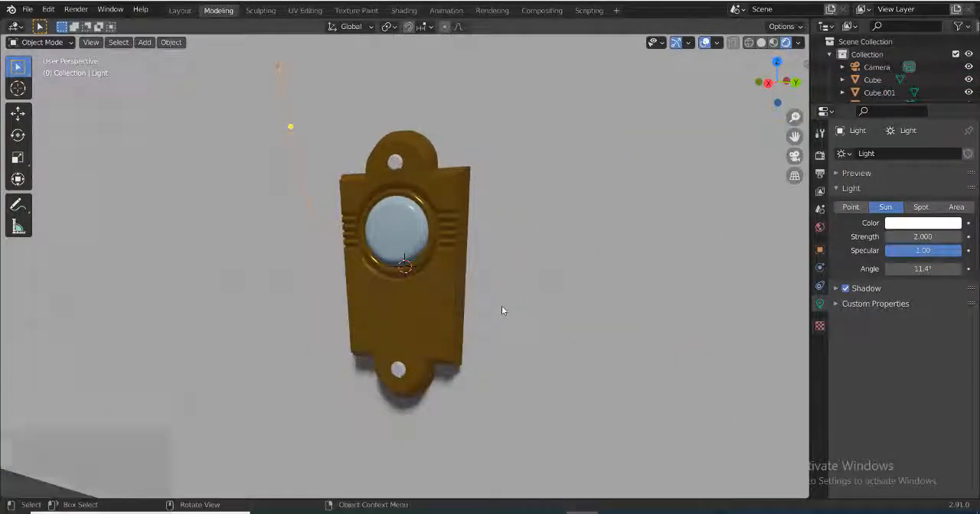
pyautogui.click(413, 233)
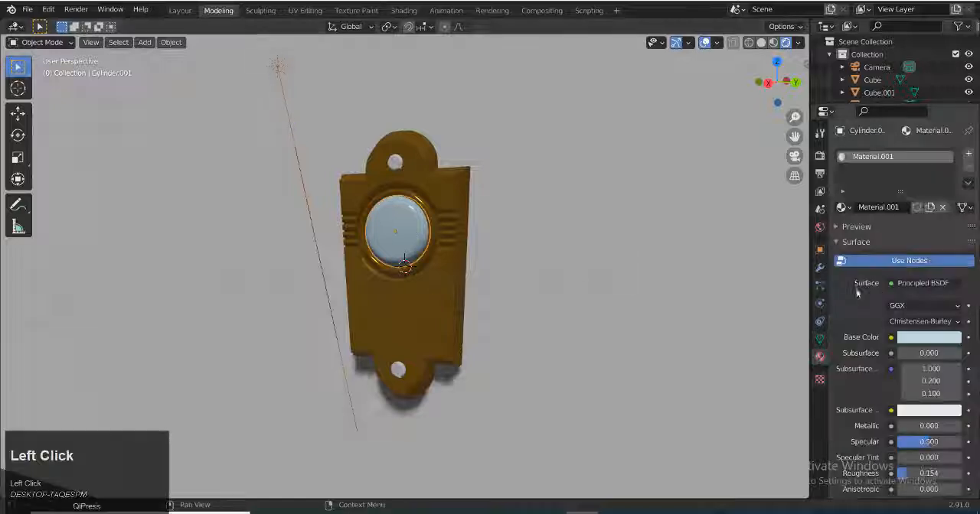
pyautogui.click(928, 337)
pyautogui.moveTo(902, 189); pyautogui.dragTo(900, 186)
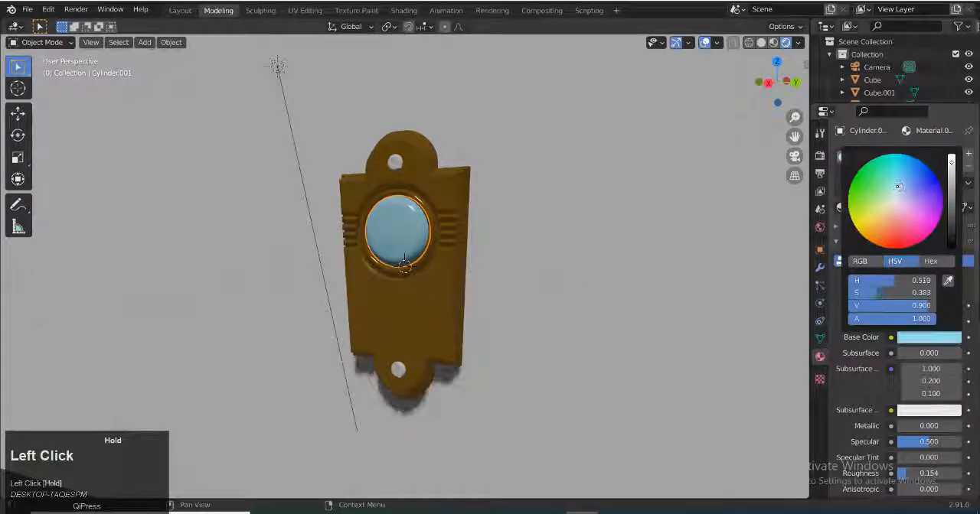
# Give the top screw a new material with a dark gray base color of value about 0.374 and metallic about 0.77
pyautogui.click(398, 371)
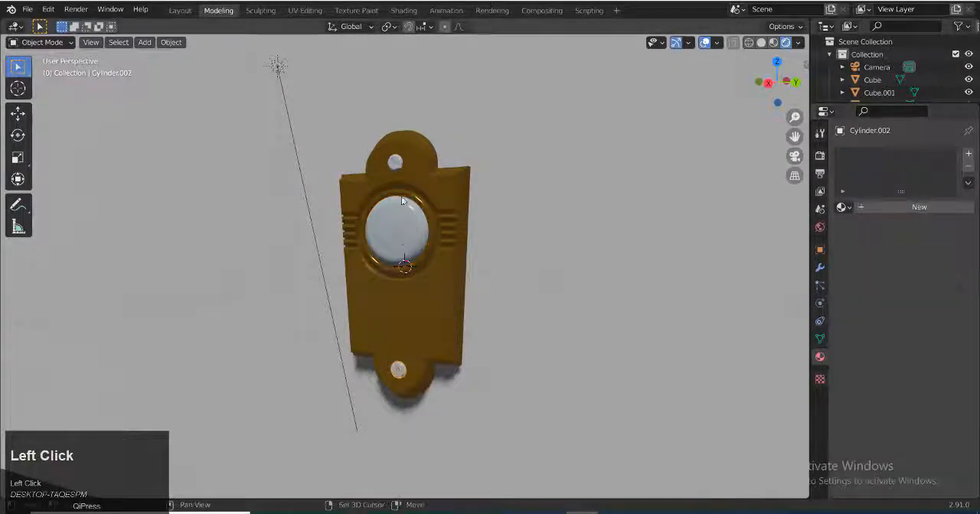
pyautogui.keyDown('shift'); pyautogui.click(396, 163); pyautogui.keyUp('shift')
pyautogui.click(919, 207)
pyautogui.click(929, 337)
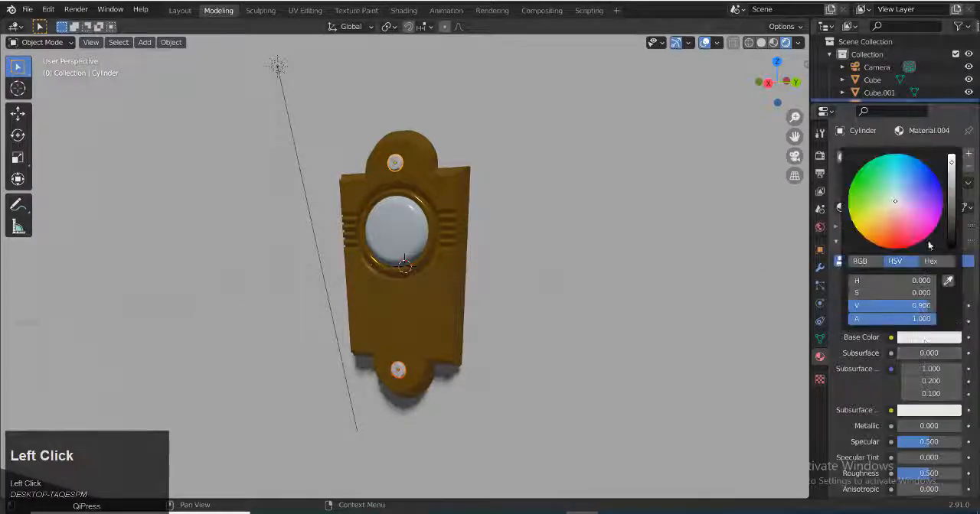
pyautogui.moveTo(951, 175); pyautogui.dragTo(951, 208)
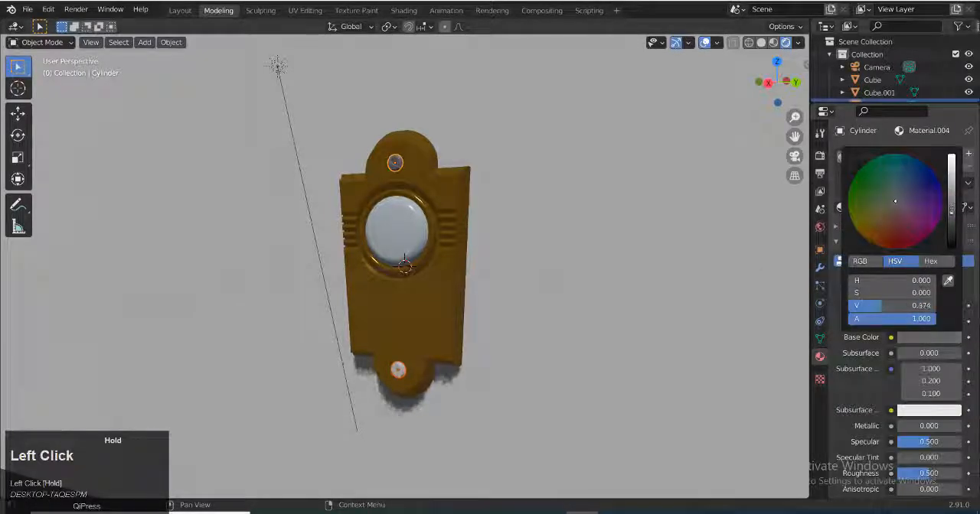
pyautogui.scroll(-3, 930, 383)
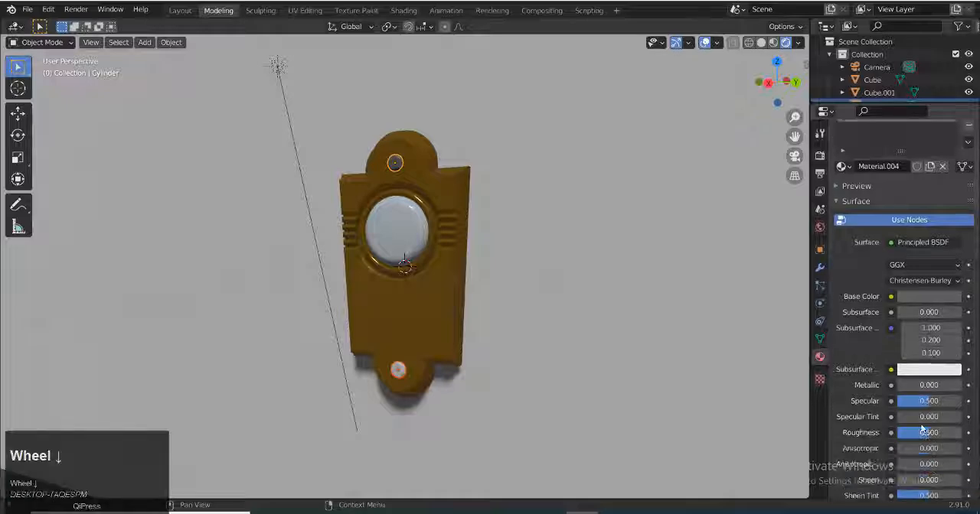
pyautogui.moveTo(919, 365); pyautogui.dragTo(934, 365)
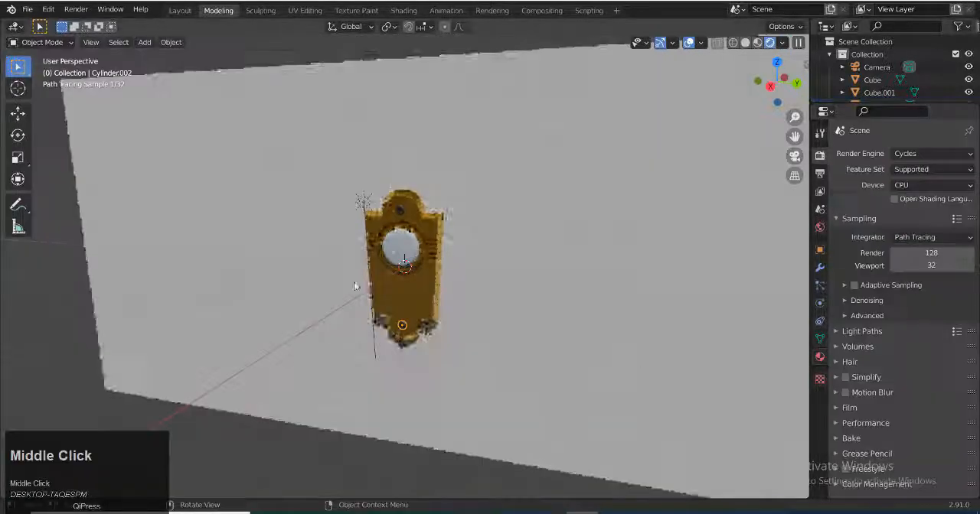
# Inspect the shaded doorbell from an angle, through the scene camera and close up
pyautogui.moveTo(357, 284); pyautogui.dragTo(498, 345, button='middle')
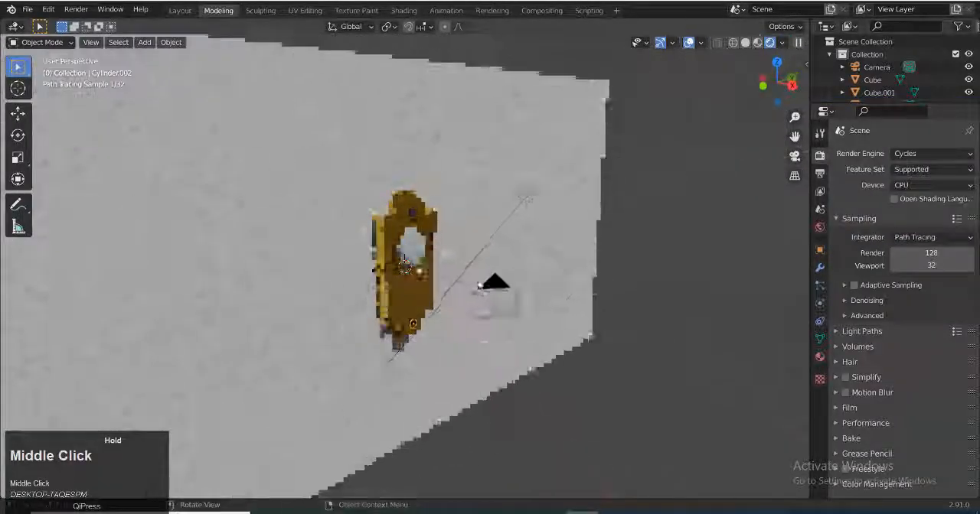
pyautogui.scroll(3, 756, 150)
pyautogui.click(795, 156)
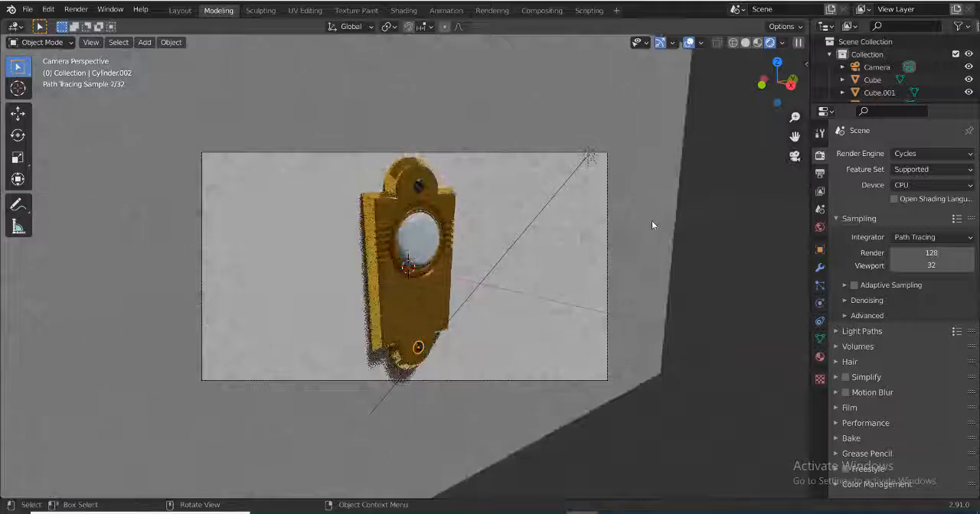
pyautogui.click(795, 156)
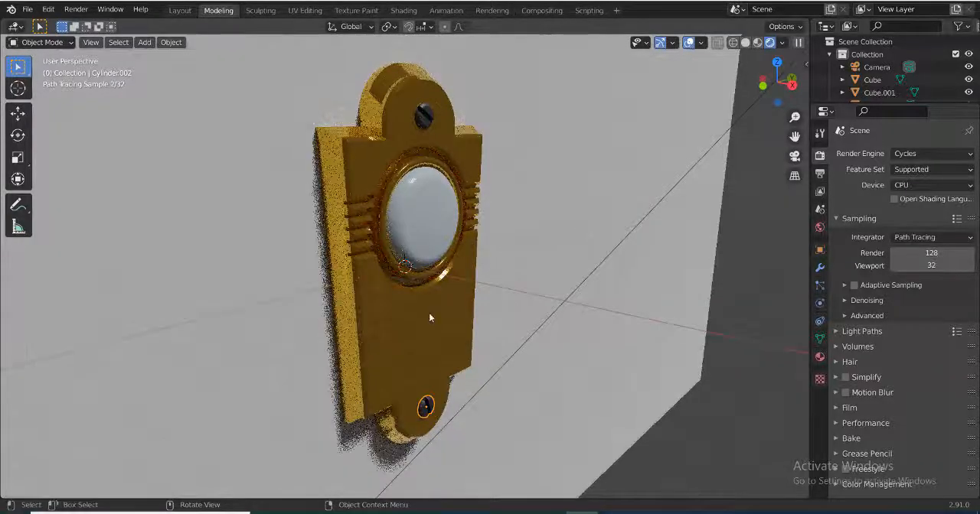
# Switch the render engine to Eevee and enable Bloom and Screen Space Reflections
pyautogui.click(918, 154)
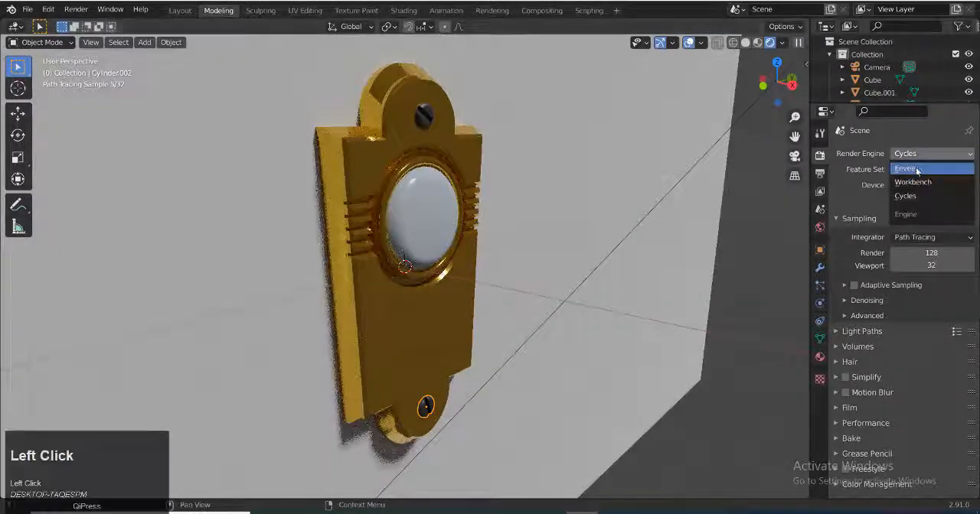
pyautogui.click(915, 184)
pyautogui.click(845, 256)
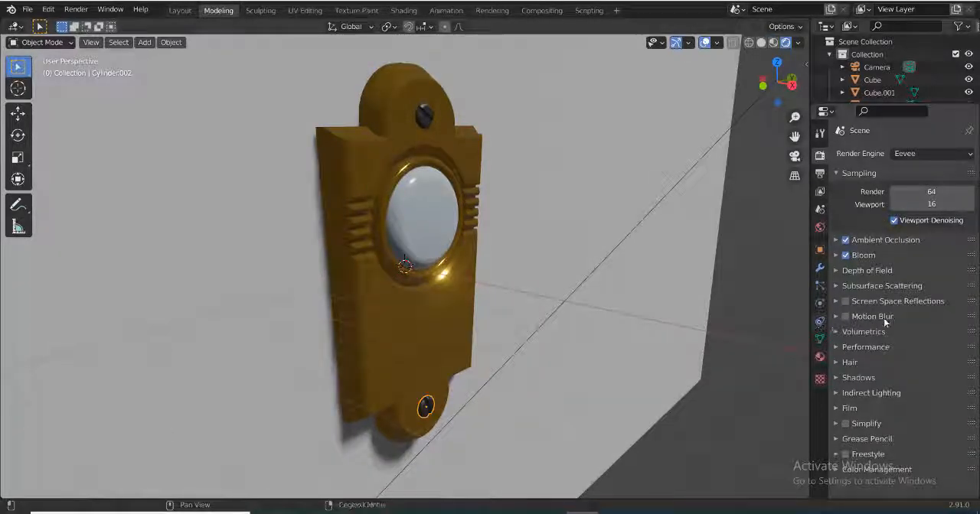
pyautogui.click(846, 301)
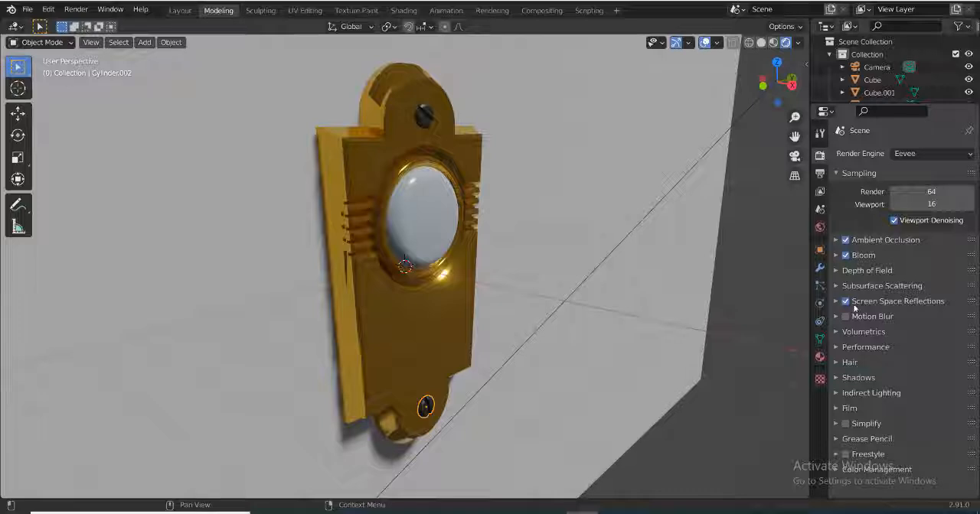
pyautogui.click(850, 302)
pyautogui.click(850, 301)
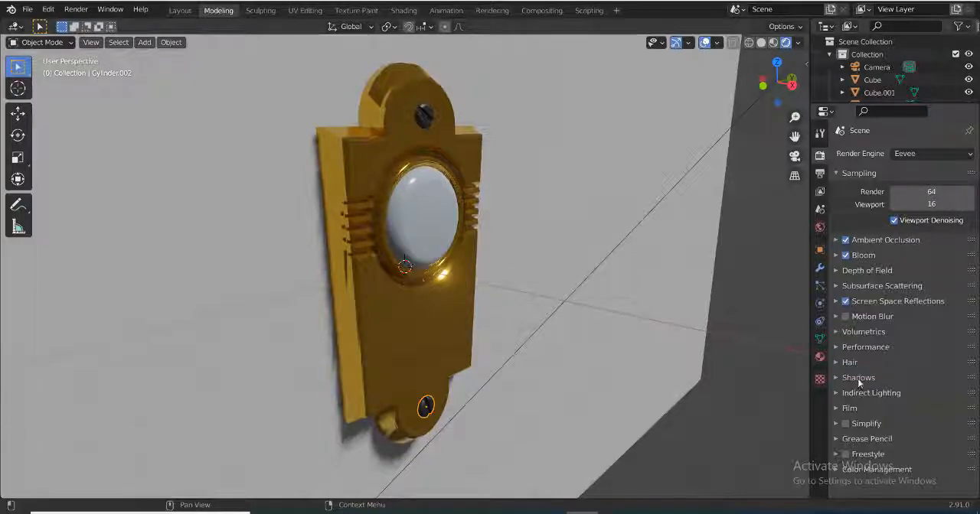
pyautogui.keyDown('ctrl'); pyautogui.scroll(-12, 855, 403); pyautogui.keyUp('ctrl')
pyautogui.click(820, 339)
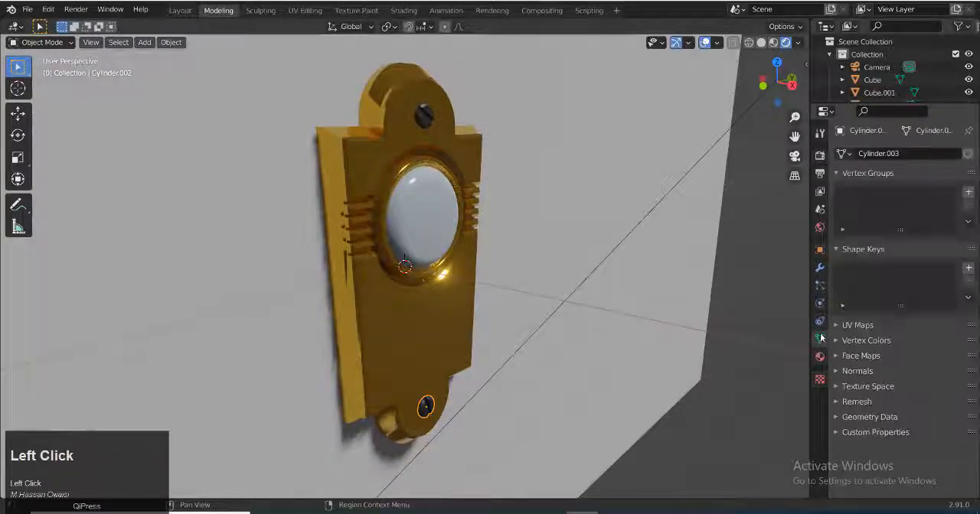
pyautogui.click(844, 369)
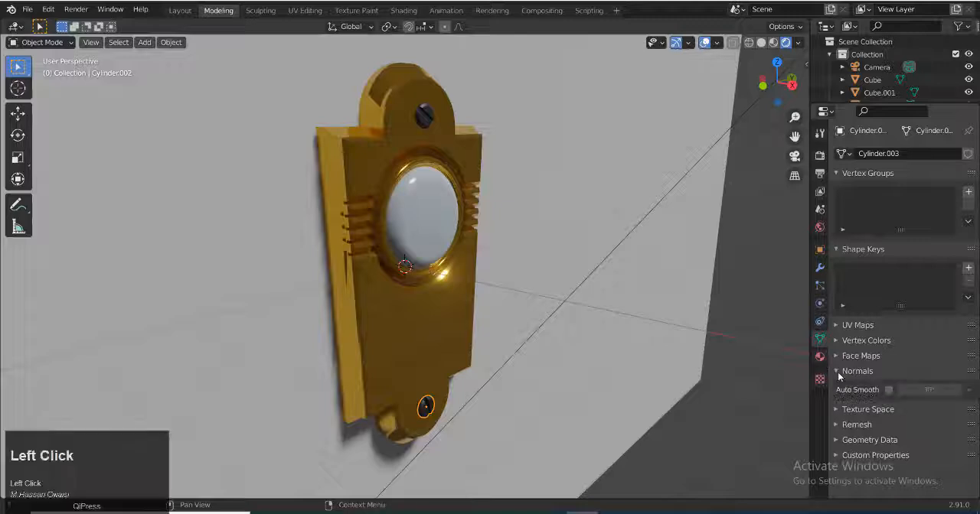
pyautogui.click(842, 371)
pyautogui.click(833, 432)
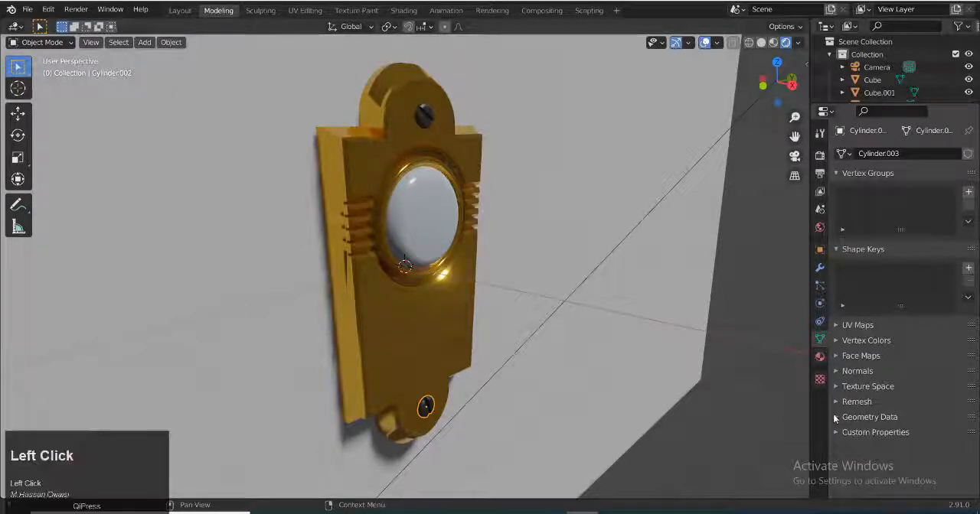
pyautogui.click(833, 432)
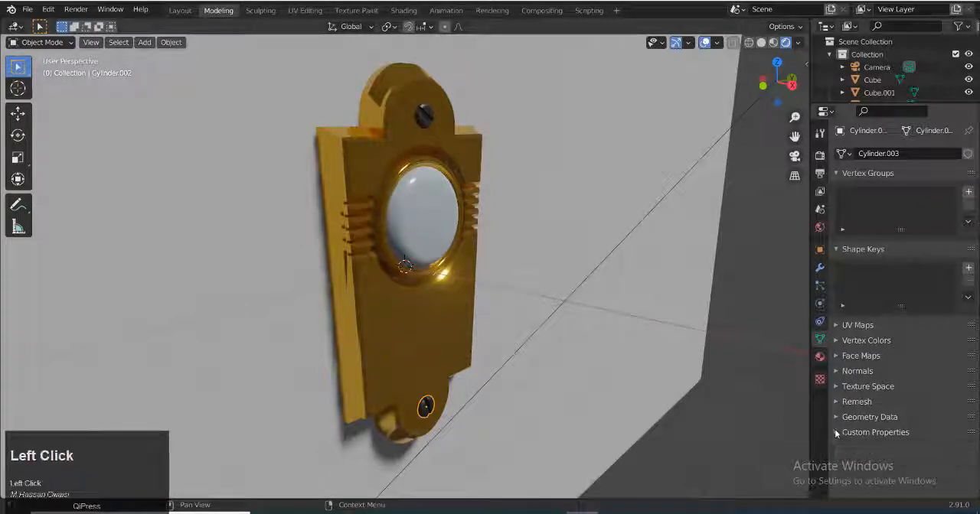
pyautogui.click(820, 321)
pyautogui.click(820, 303)
pyautogui.click(820, 285)
# Set the Look in the scene's color management to Very High Contrast
pyautogui.click(820, 156)
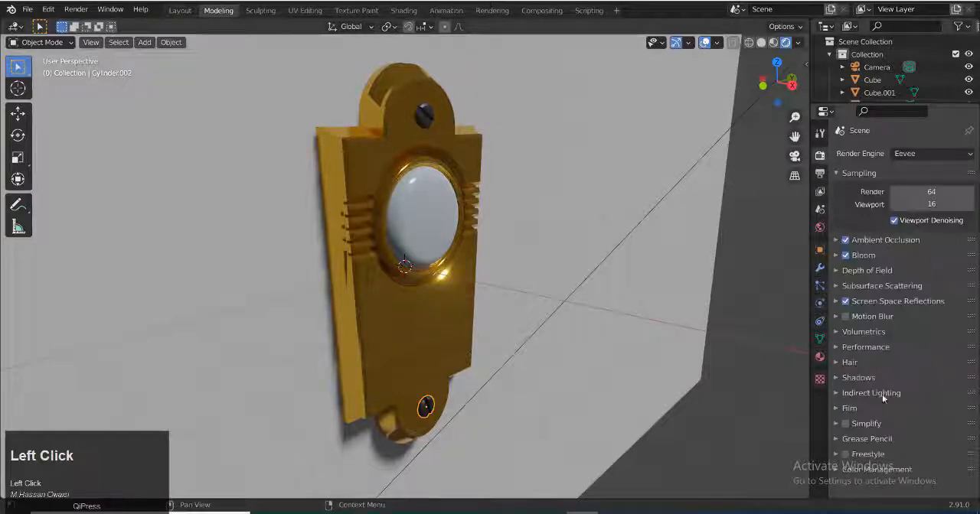
pyautogui.click(836, 469)
pyautogui.scroll(-3, 898, 468)
pyautogui.scroll(-1, 919, 433)
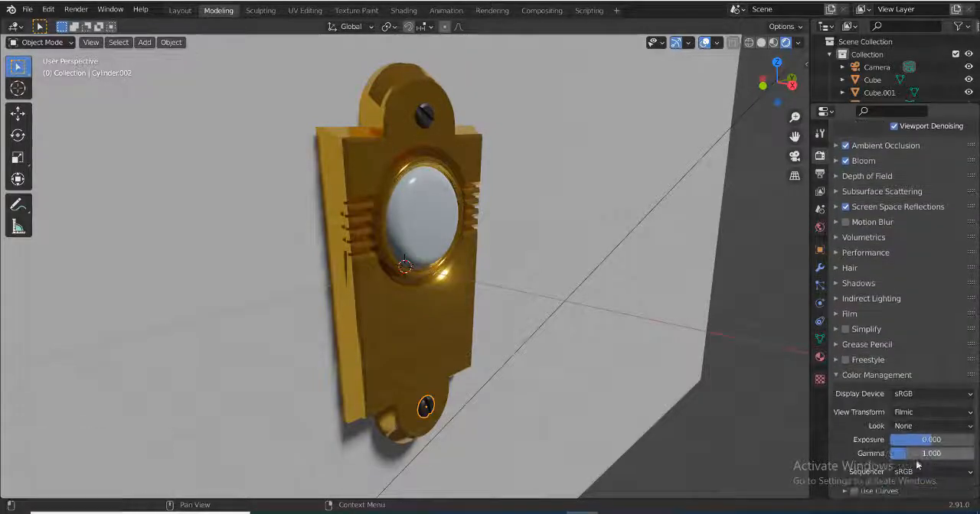
pyautogui.click(942, 395)
pyautogui.click(942, 396)
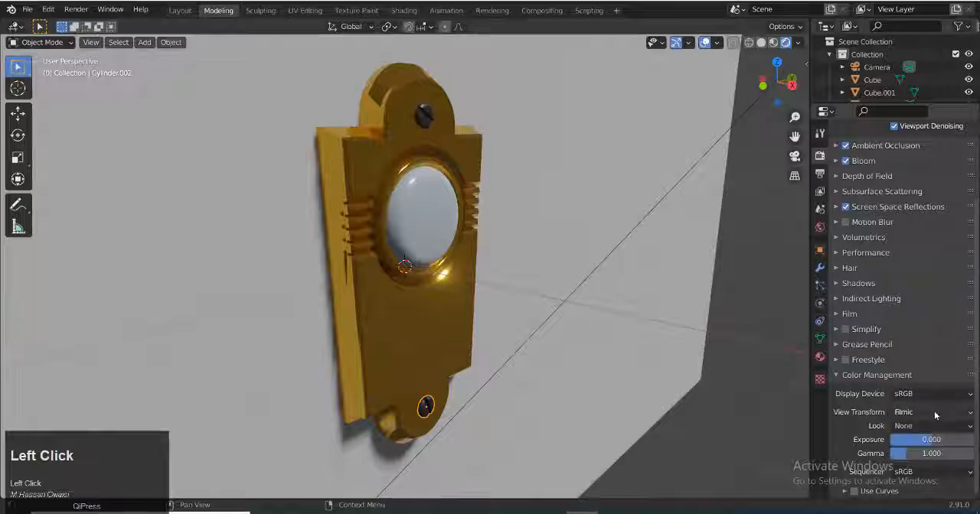
pyautogui.click(935, 411)
pyautogui.click(935, 412)
pyautogui.click(932, 425)
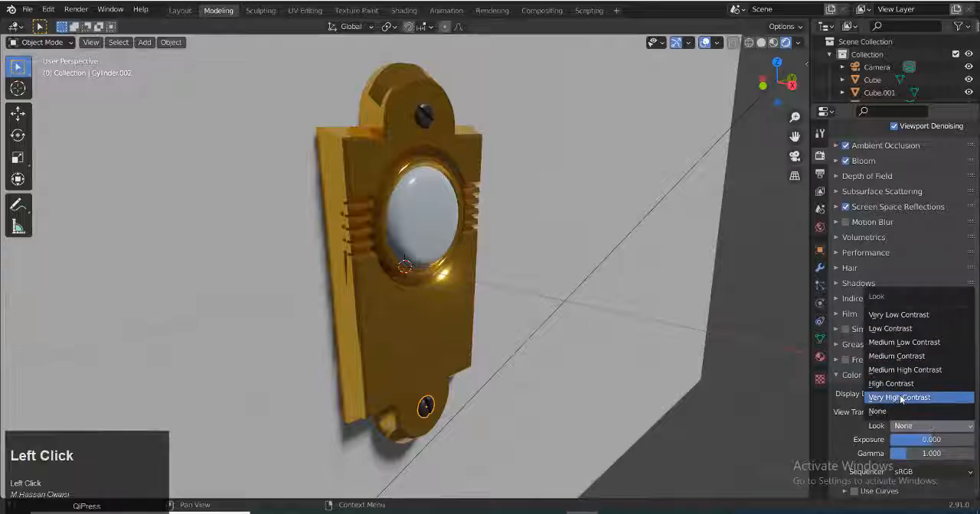
pyautogui.click(901, 397)
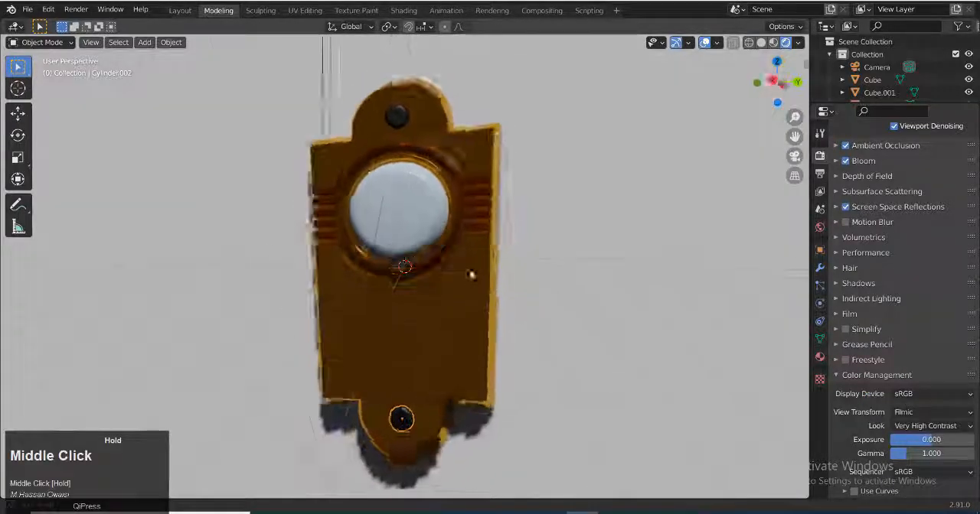